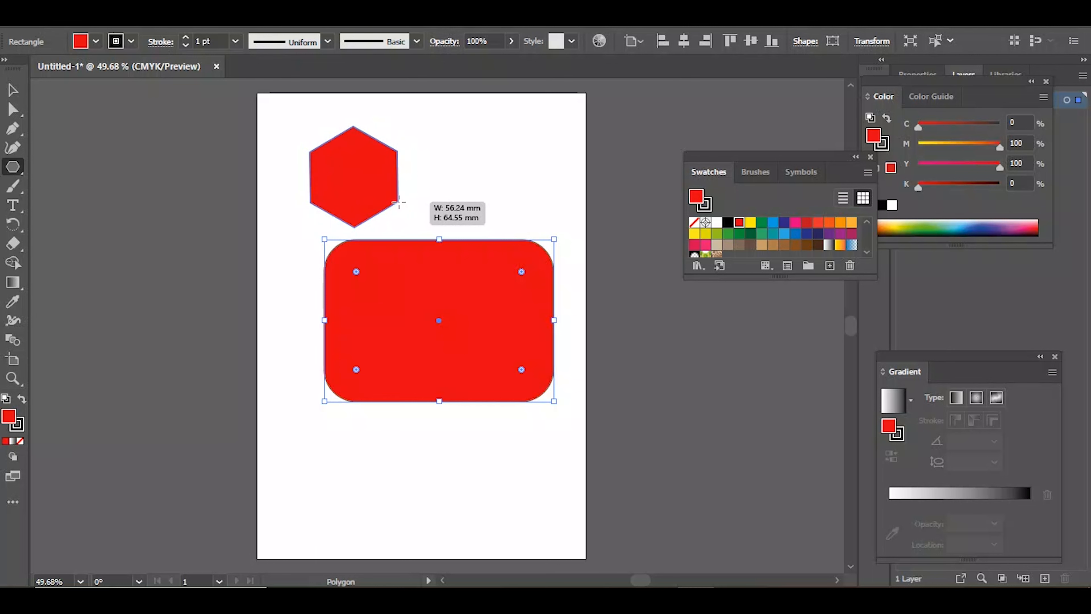
Step: Draw a three-sided polygon about 53 mm wide and 46 mm high above the red rounded rectangle
key(Down)
key(Down)
key(Down)
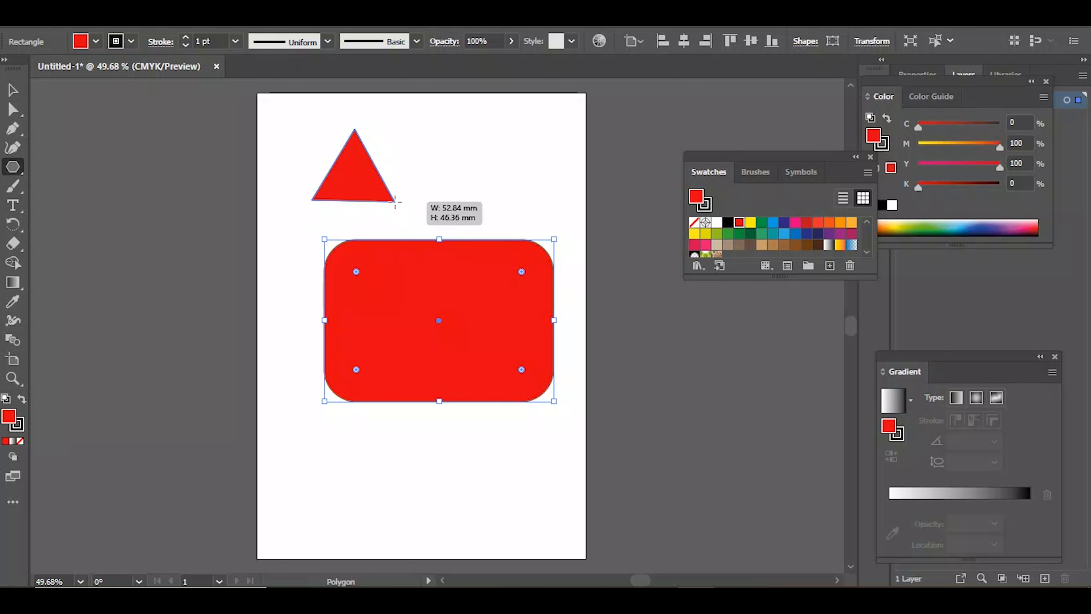
drag(395, 201, 394, 201)
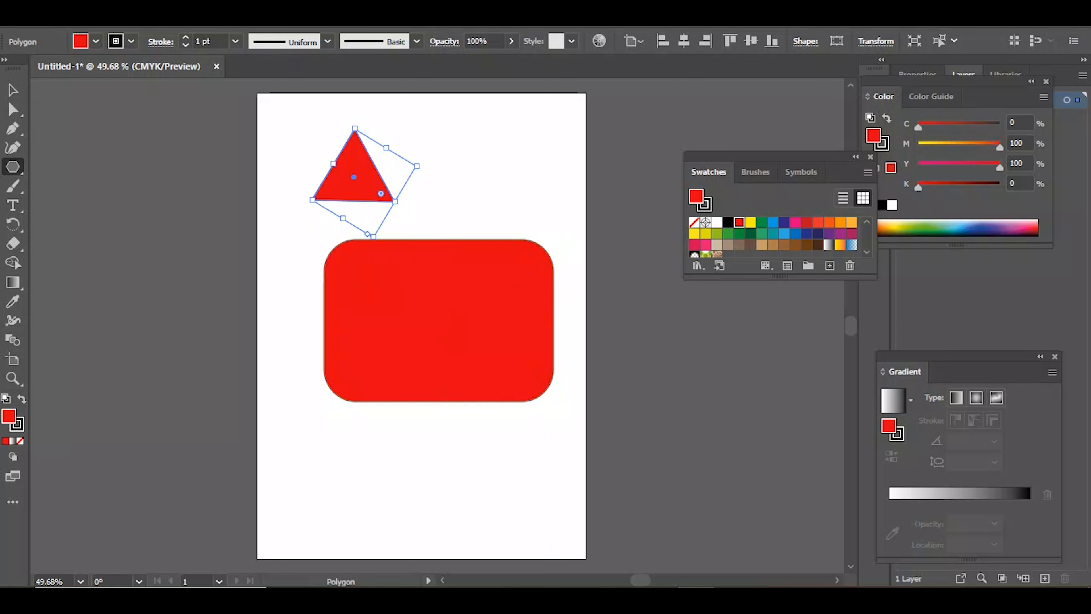
Step: Rotate the triangle clockwise by about 90° around its centre so that its tip points right
click(12, 222)
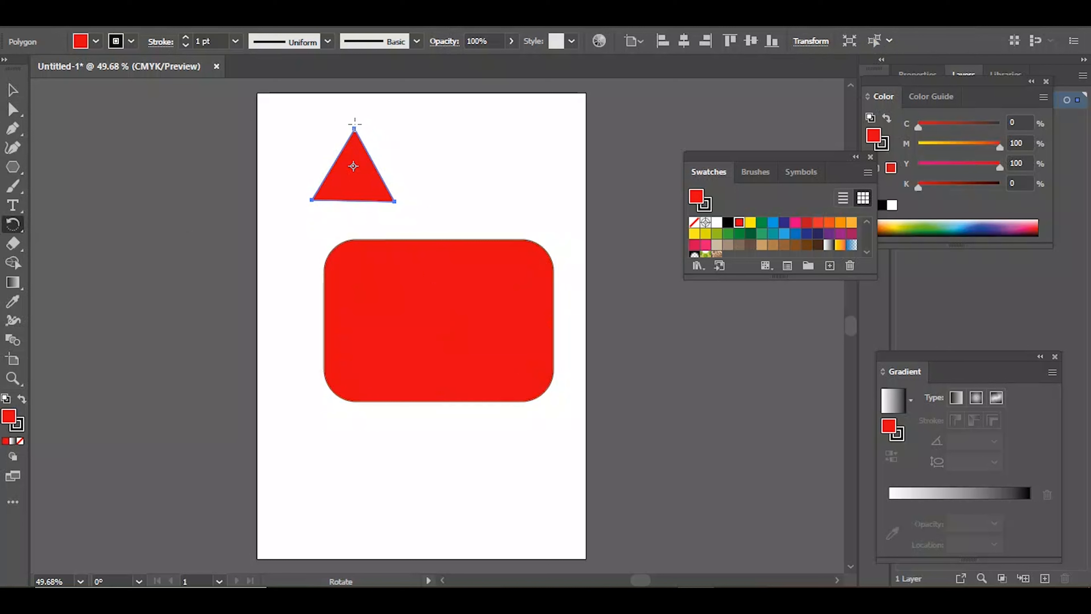
drag(356, 122, 398, 171)
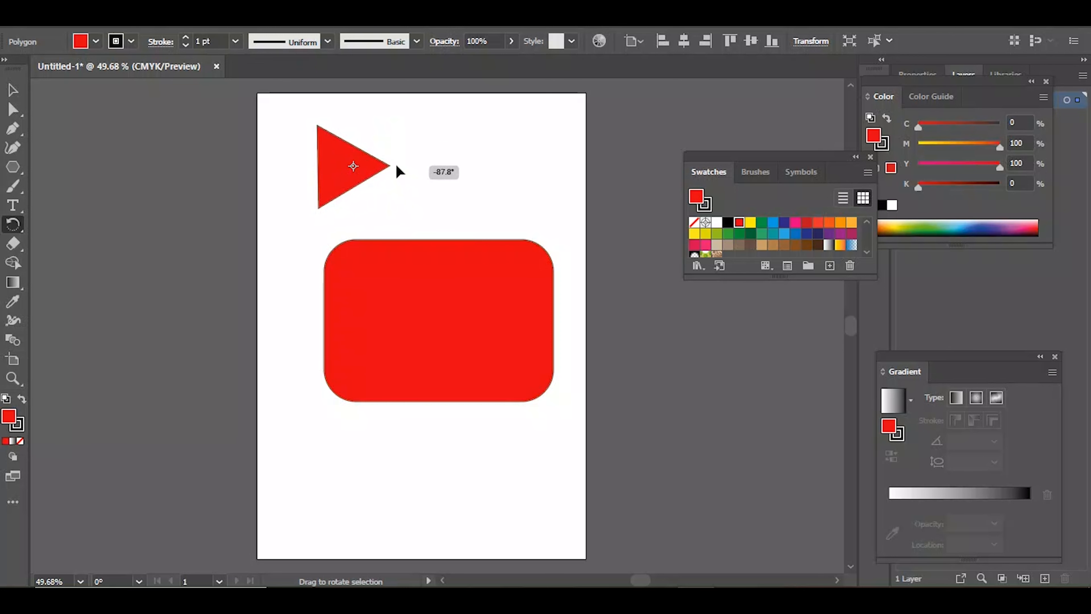
drag(399, 171, 397, 165)
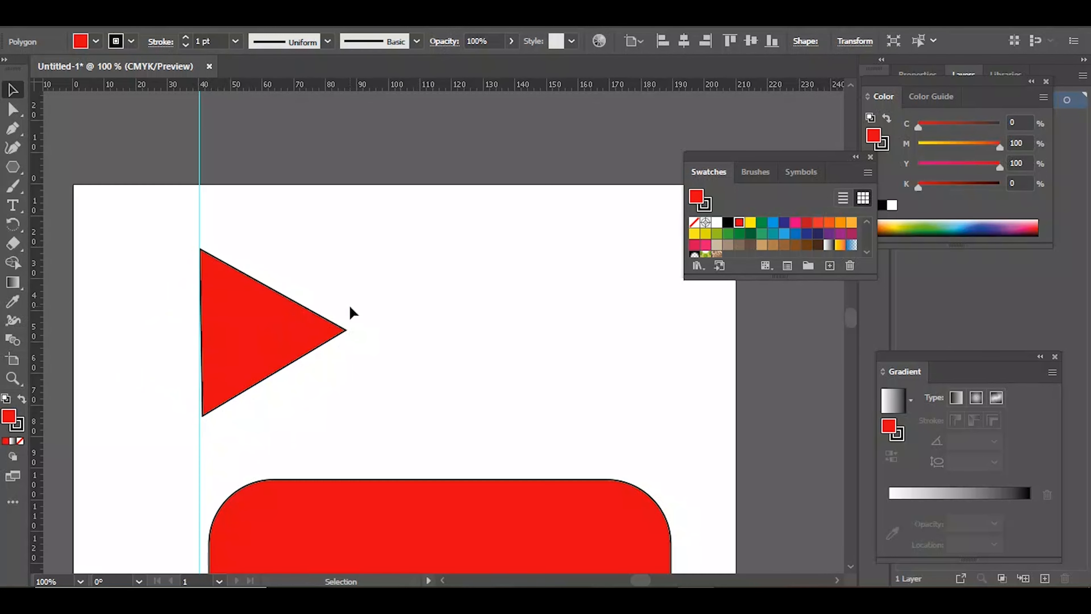
Step: Move the triangle to the right so it sits above the middle of the rounded rectangle's upper edge
click(353, 312)
click(259, 309)
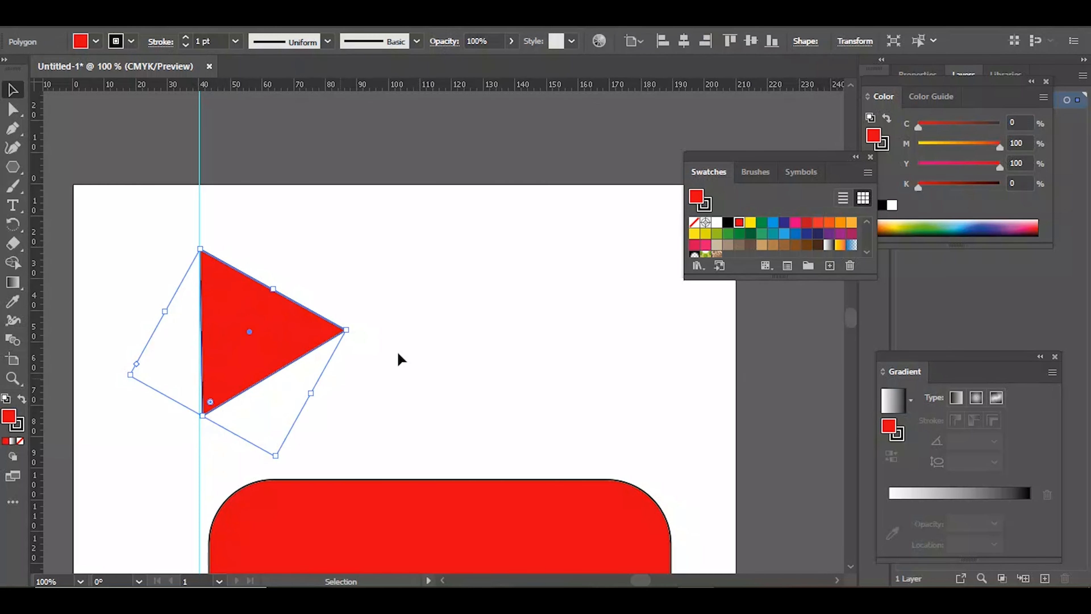
scroll(424, 318, down, 5)
scroll(422, 314, down, 4)
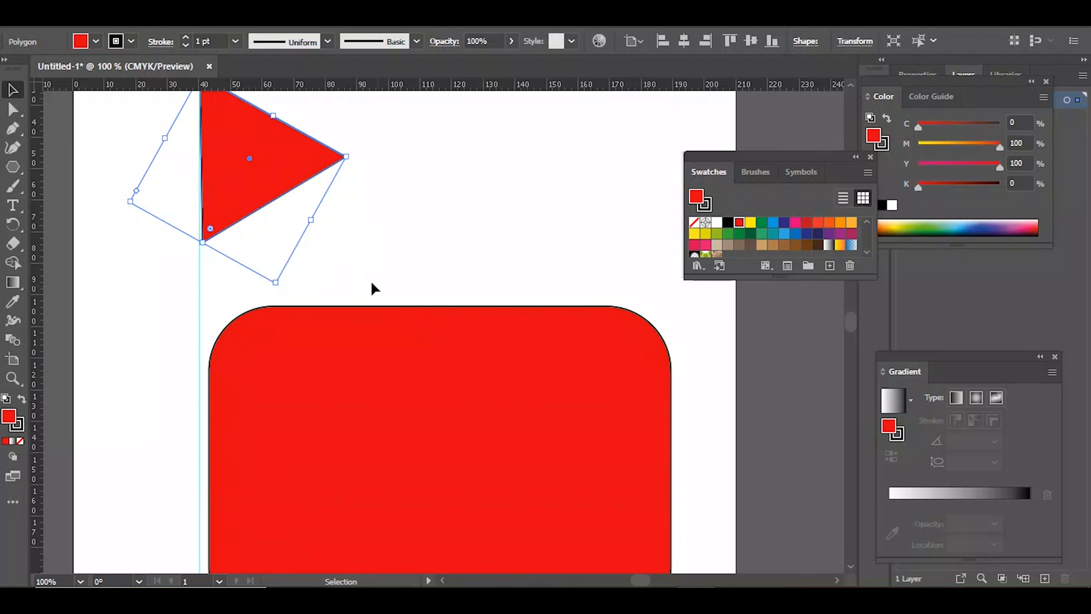
drag(279, 155, 484, 210)
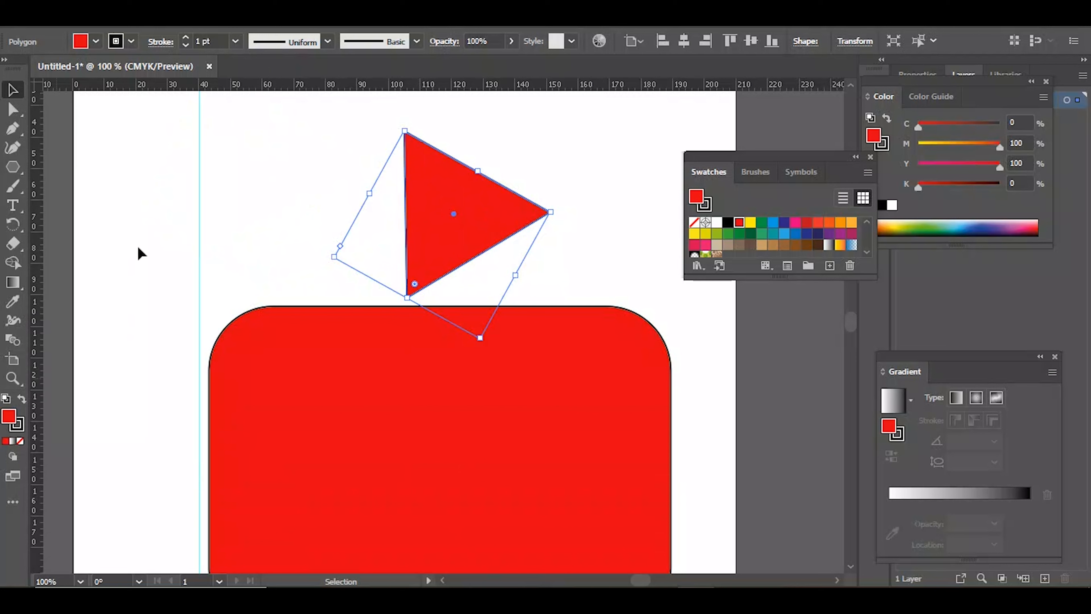
Step: Set the triangle's stroke weight to 14 pt and remove its fill
click(235, 41)
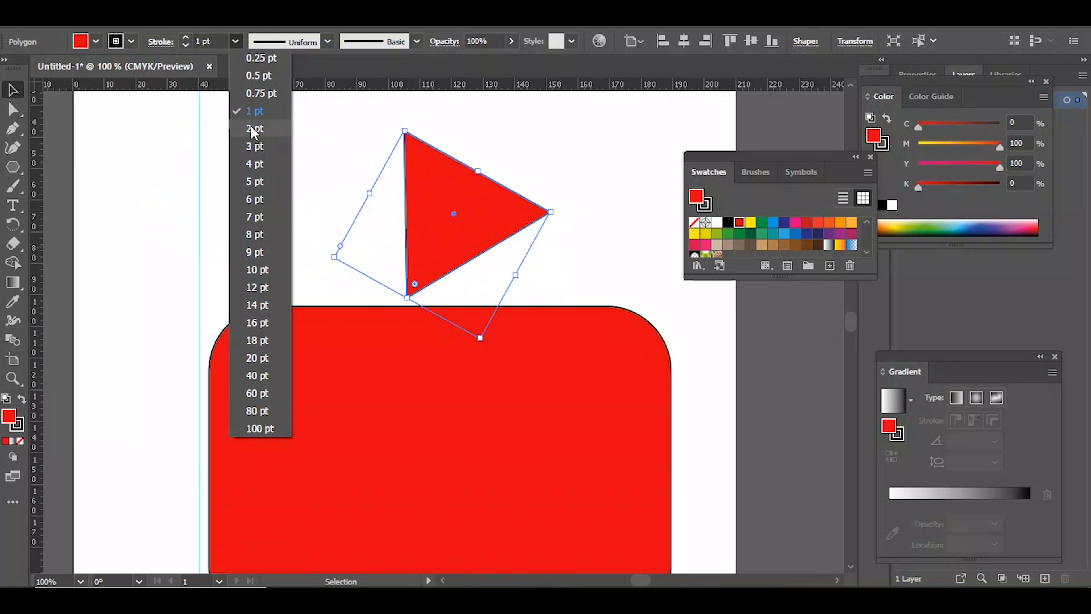
click(262, 235)
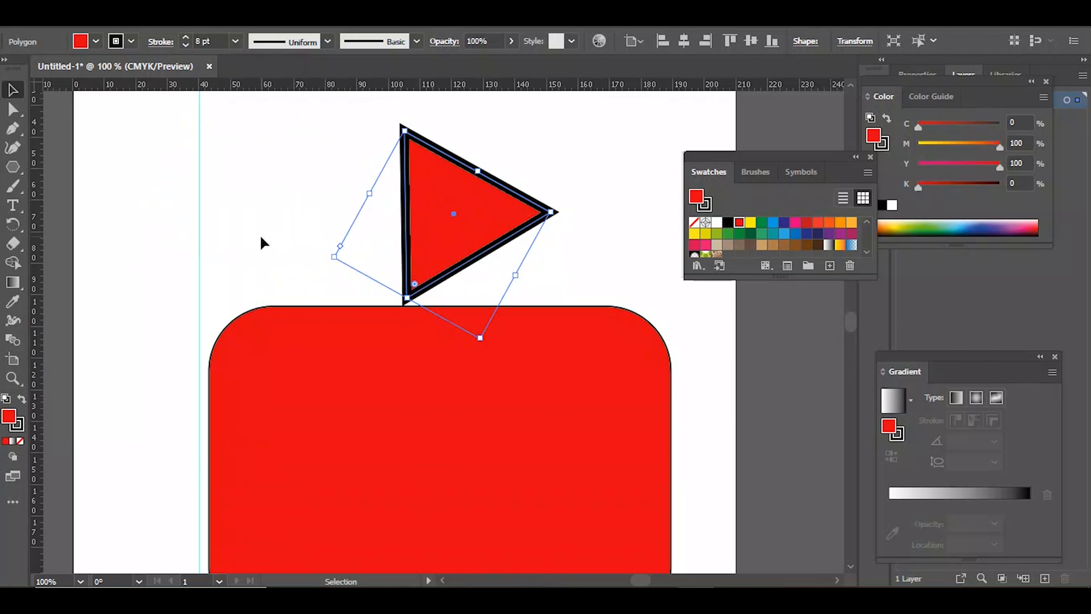
click(235, 41)
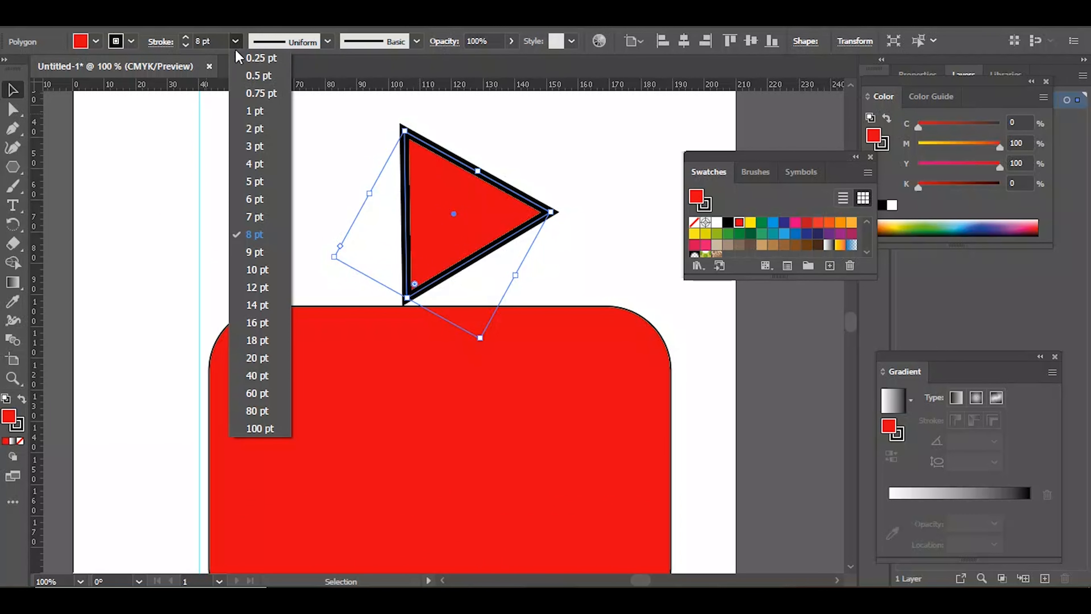
click(257, 305)
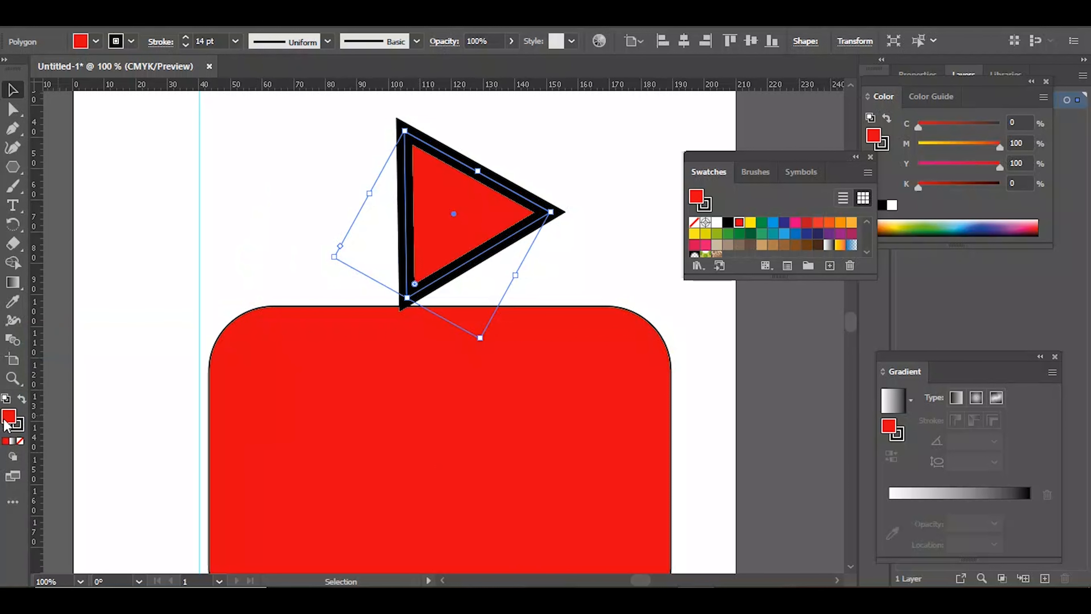
click(20, 441)
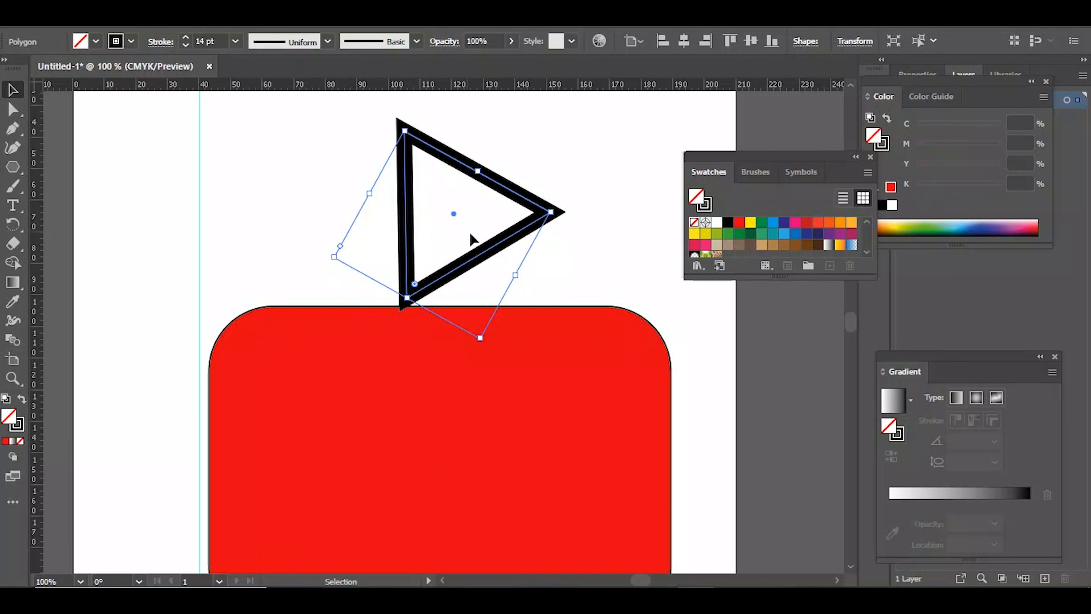
Step: Round all three corners of the triangle to a radius of about 4.3 mm
click(13, 110)
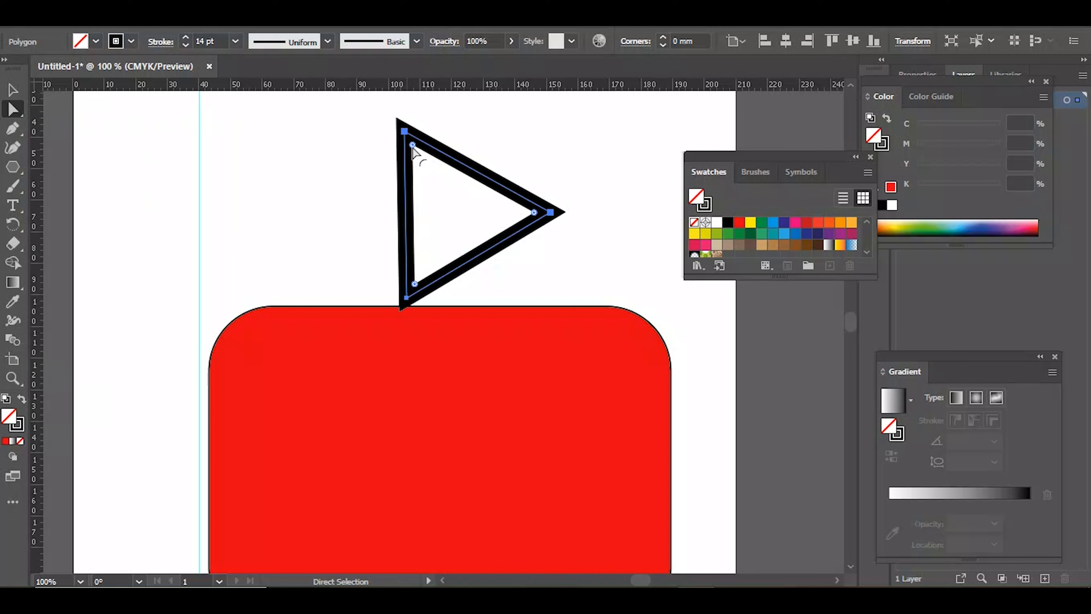
drag(412, 146, 419, 156)
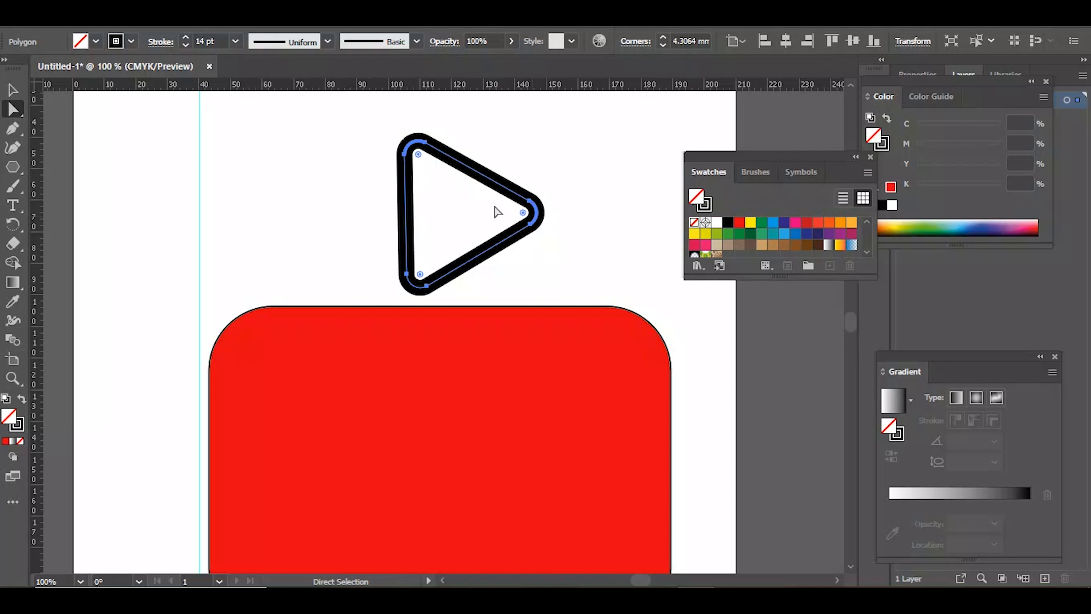
click(13, 89)
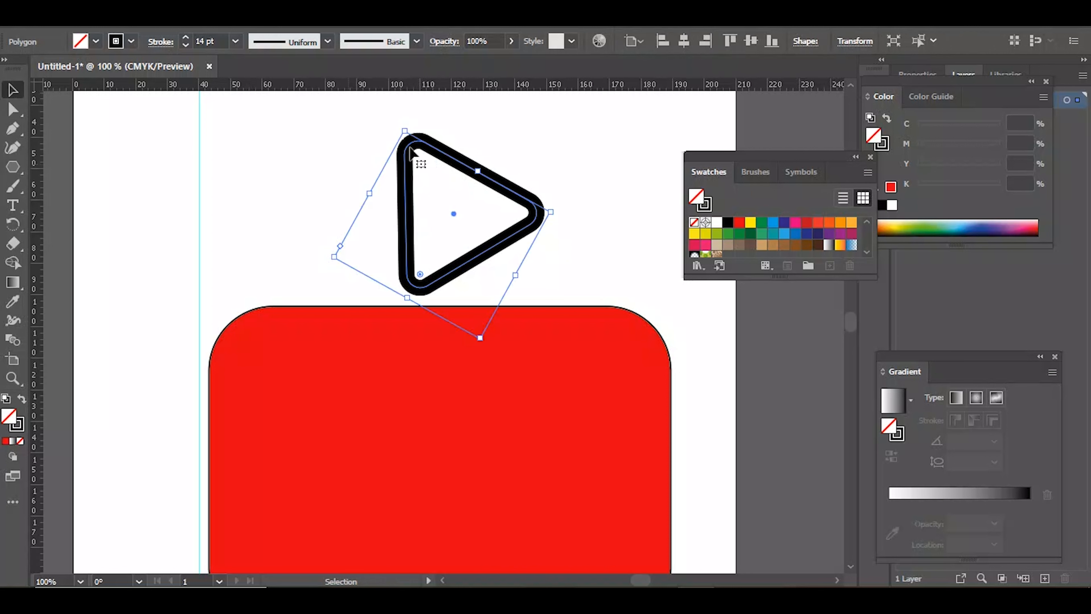
click(507, 135)
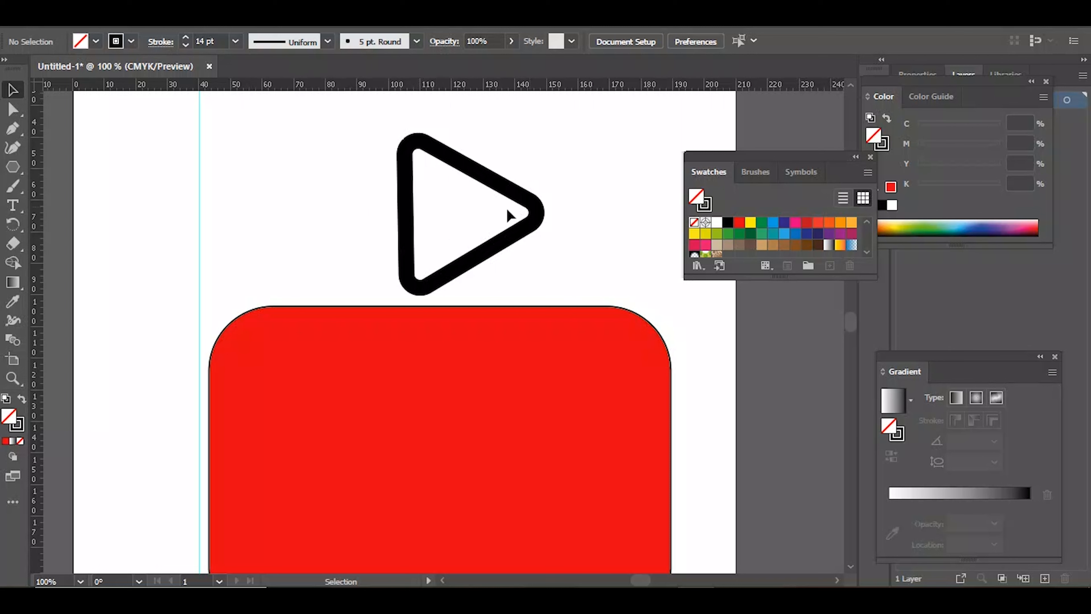
Step: Convert the rounded triangle's stroke into a compound path with Outline Stroke
click(499, 193)
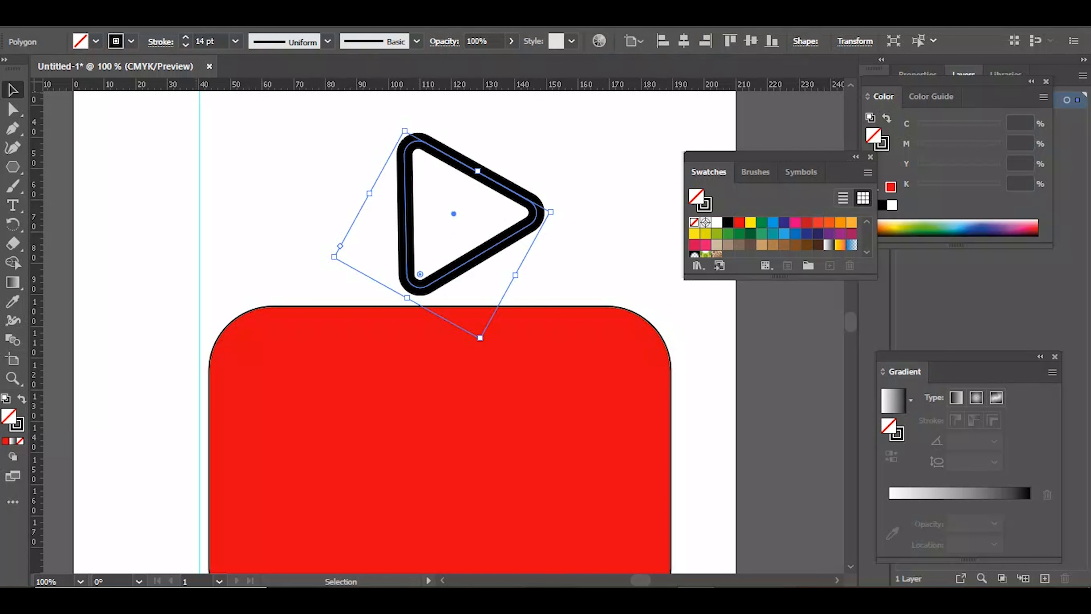
click(174, 13)
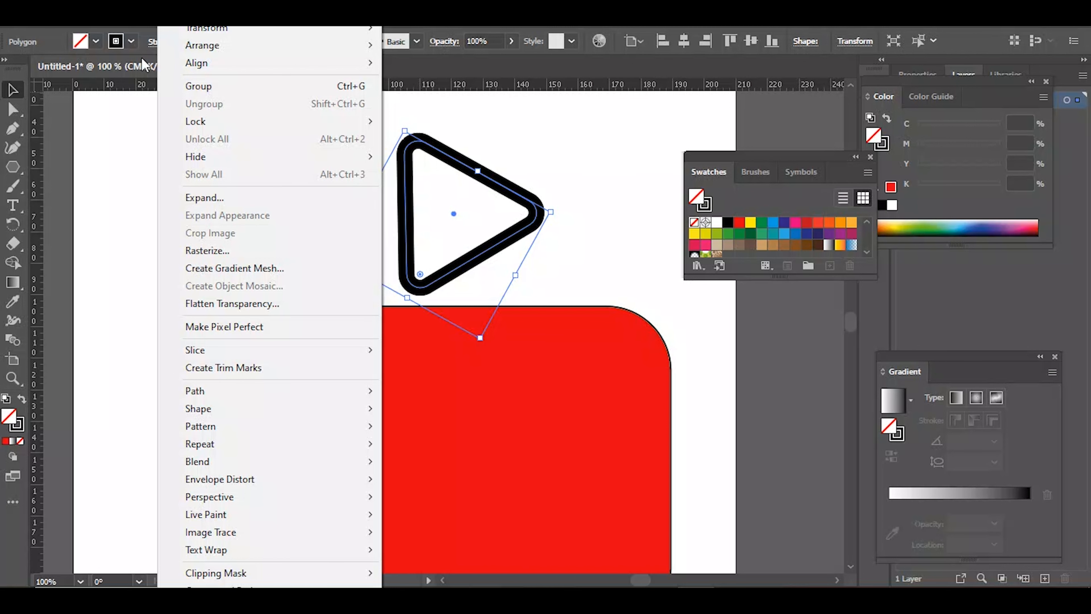
mouse_move(243, 397)
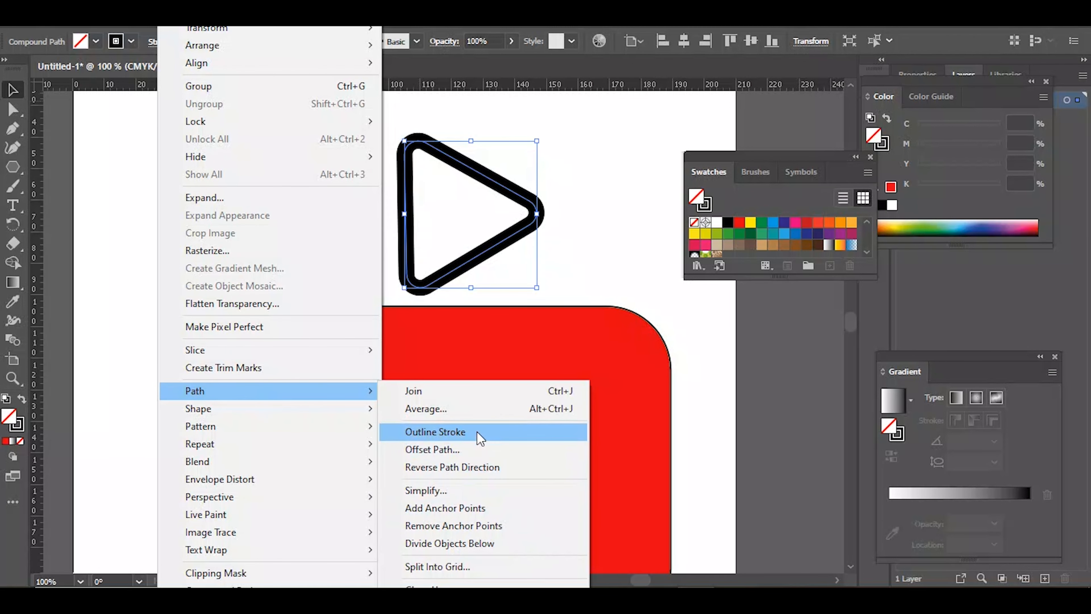
click(477, 433)
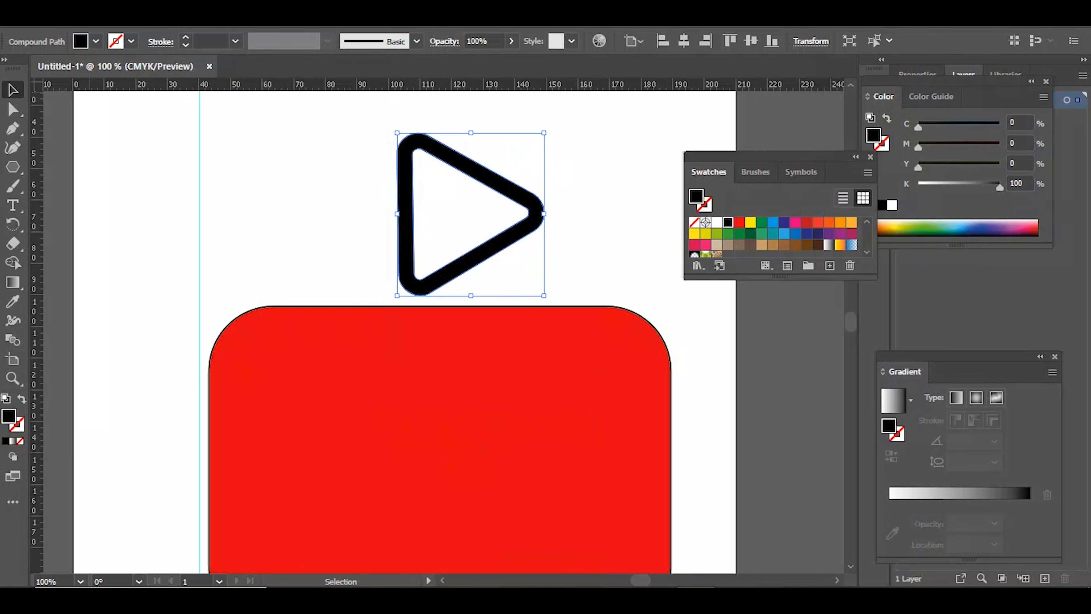
click(168, 17)
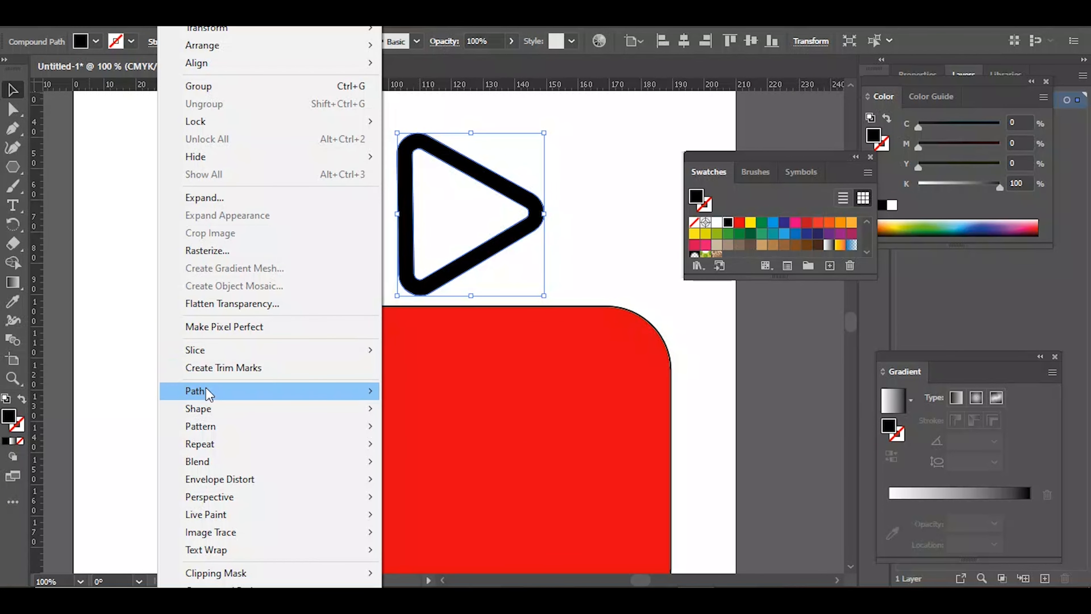
mouse_move(207, 389)
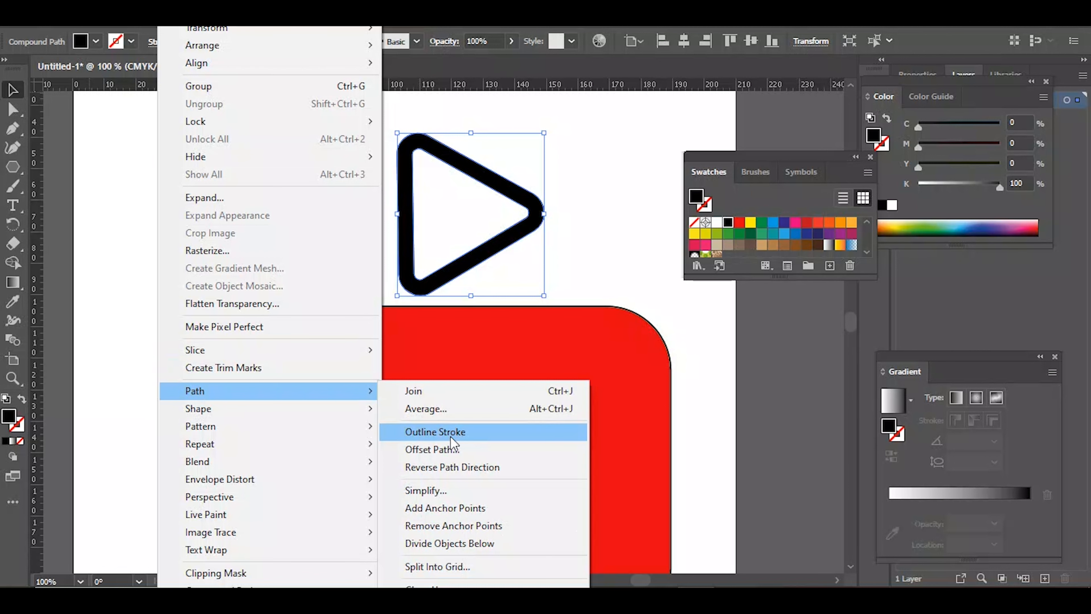
click(587, 206)
click(524, 195)
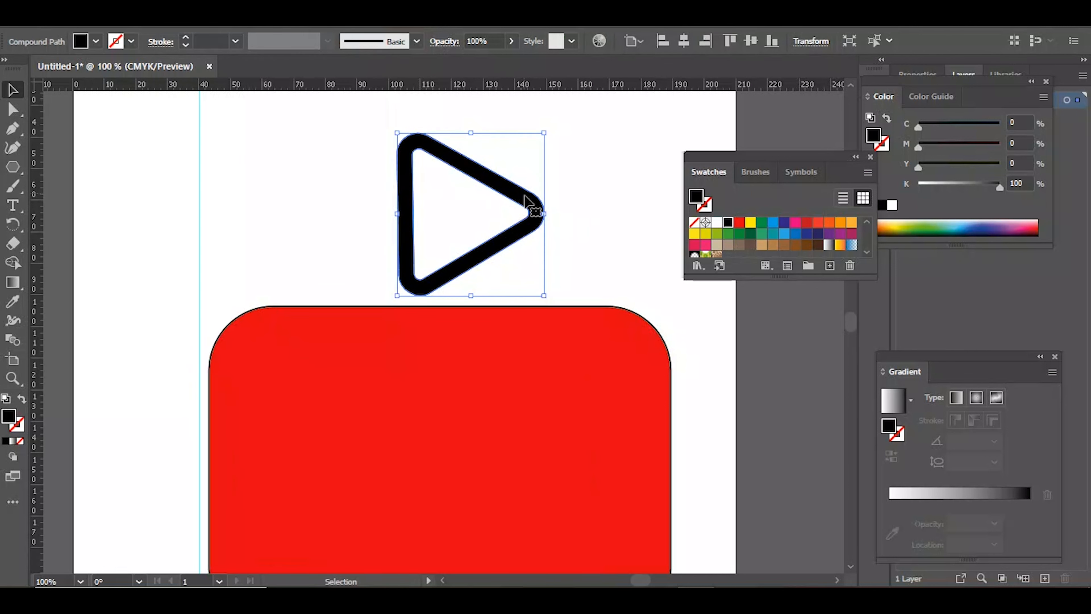
Step: Give the outlined triangle a yellow stroke (FFF800) and remove its black fill
click(21, 428)
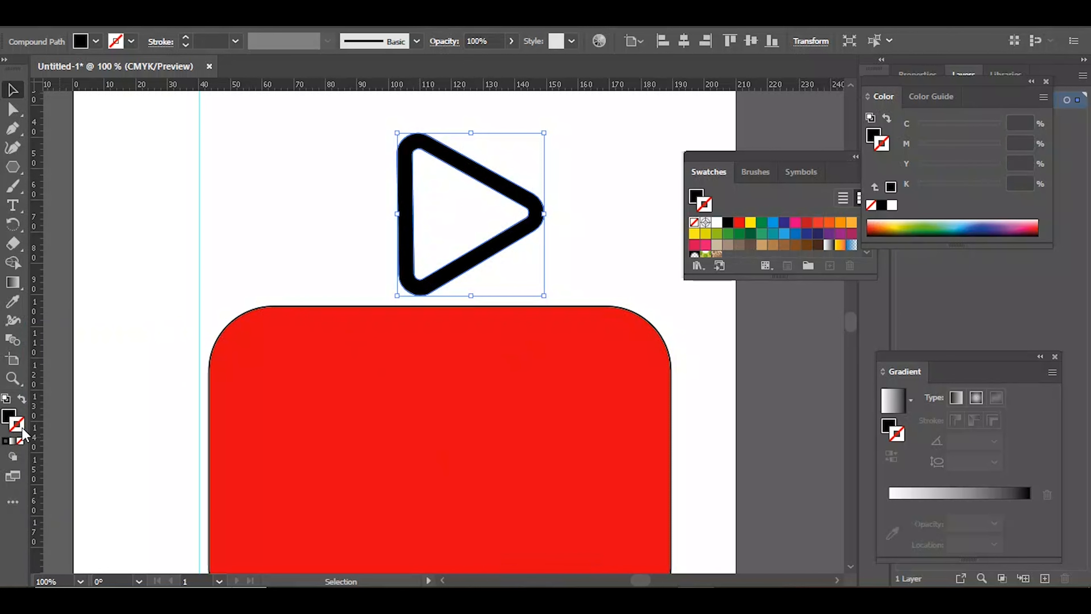
double_click(20, 429)
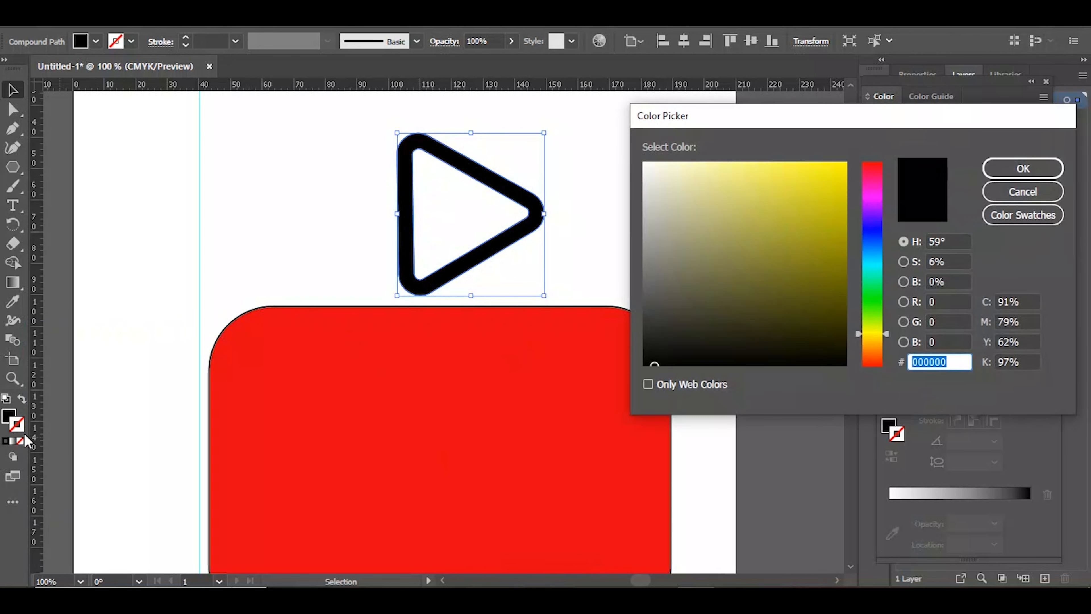
click(844, 164)
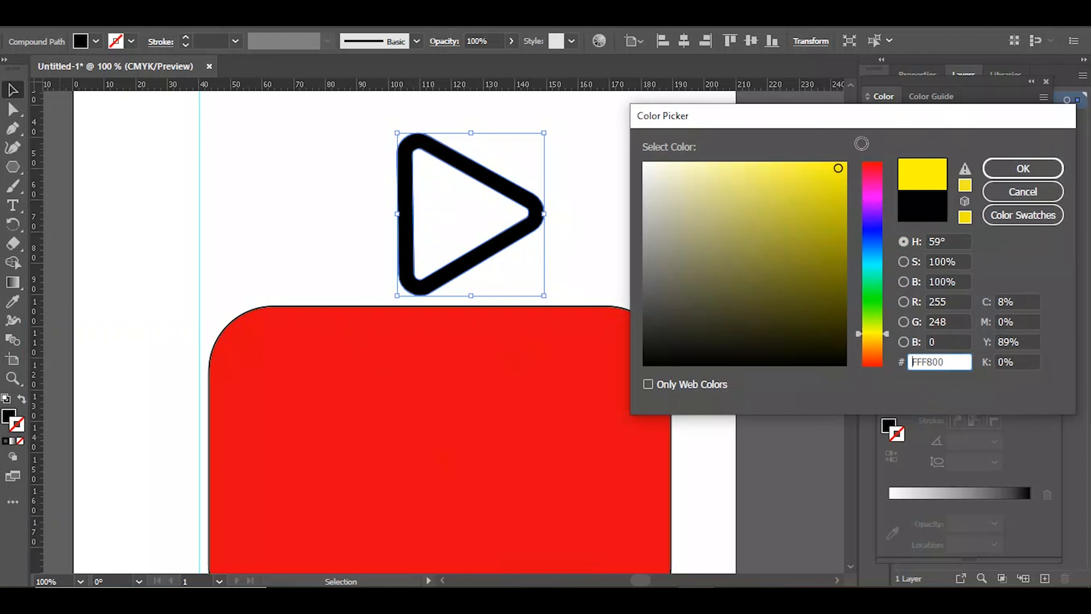
click(1007, 165)
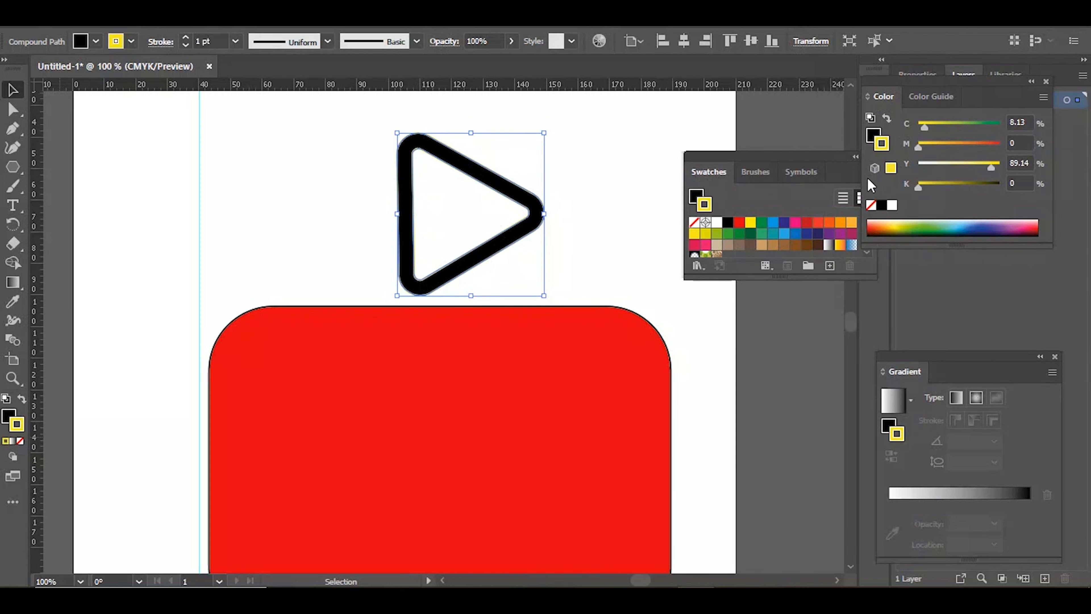
click(4, 415)
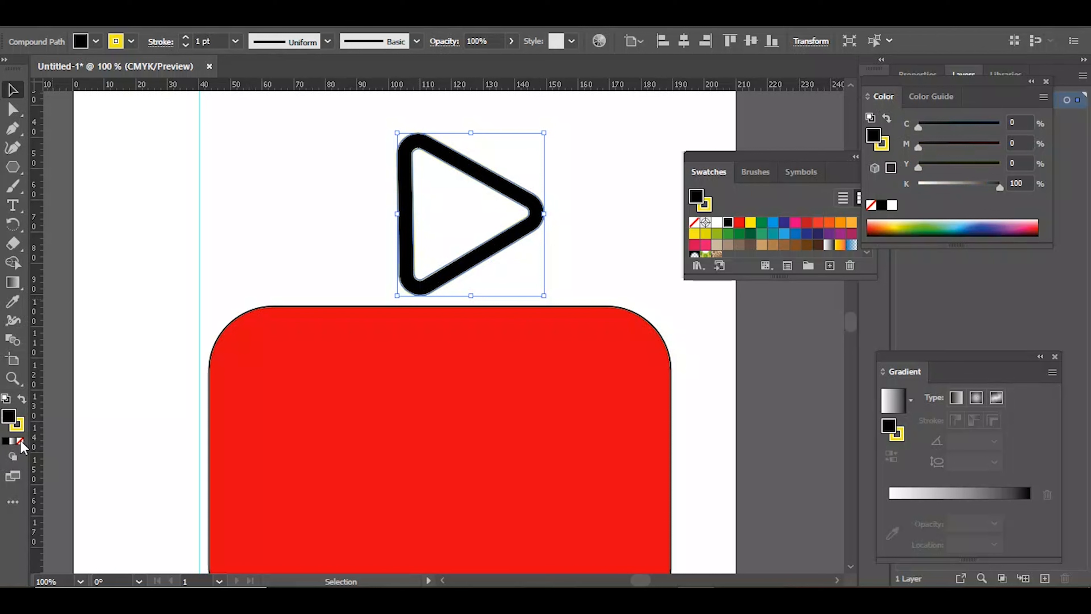
click(19, 440)
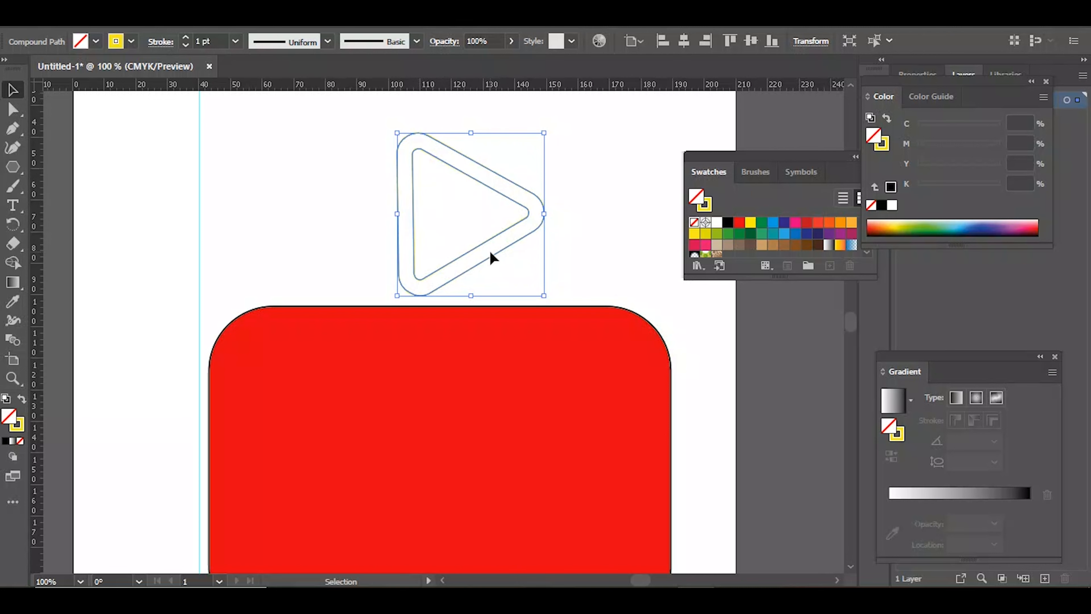
click(474, 355)
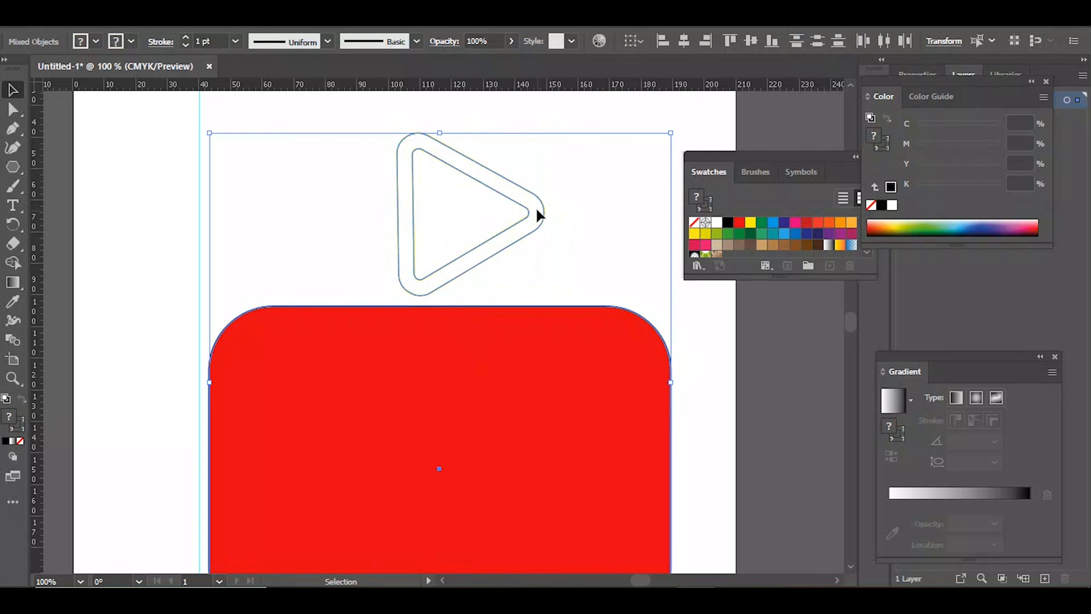
click(552, 202)
click(493, 188)
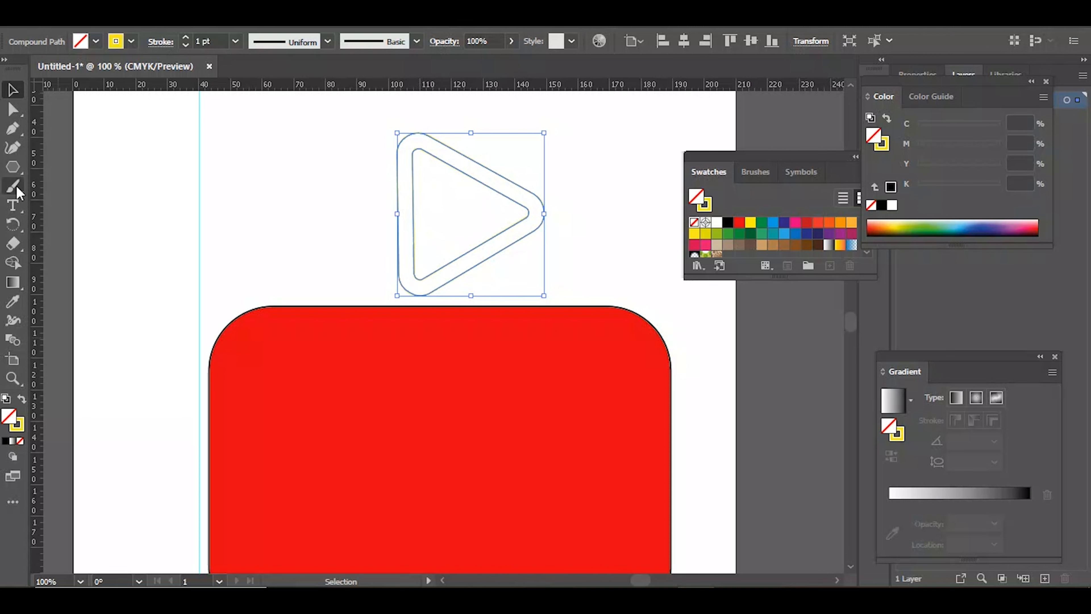
Step: Draw a red curved Pen line across the triangle's lower-left corner, from the inner vertical edge to the outer lower edge at about X 114.3 mm, Y 88.8 mm
click(12, 131)
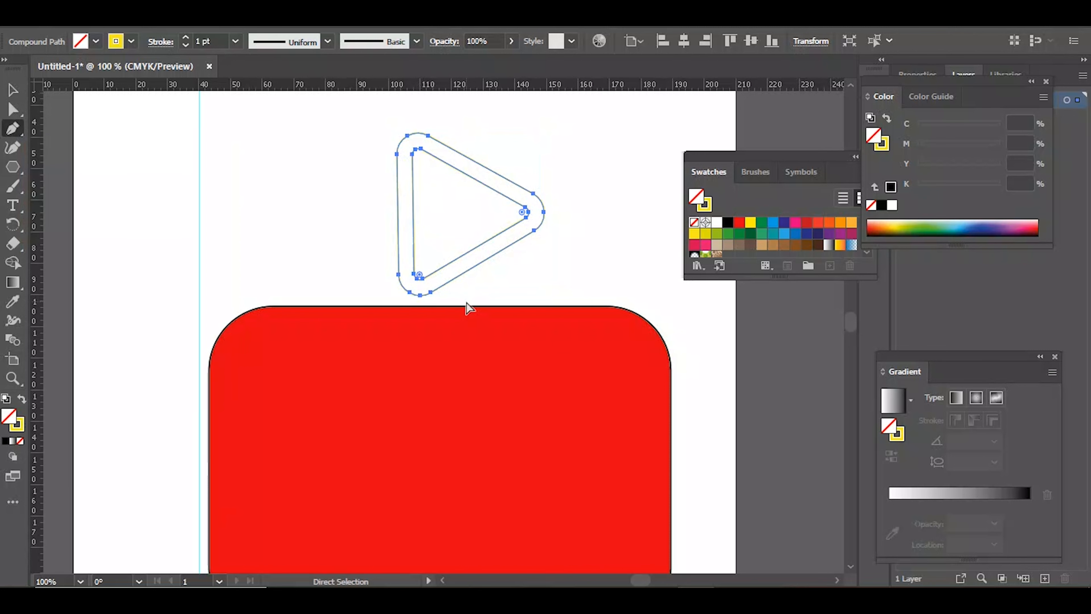
key(ctrl+plus)
key(ctrl+plus)
key(ctrl+plus)
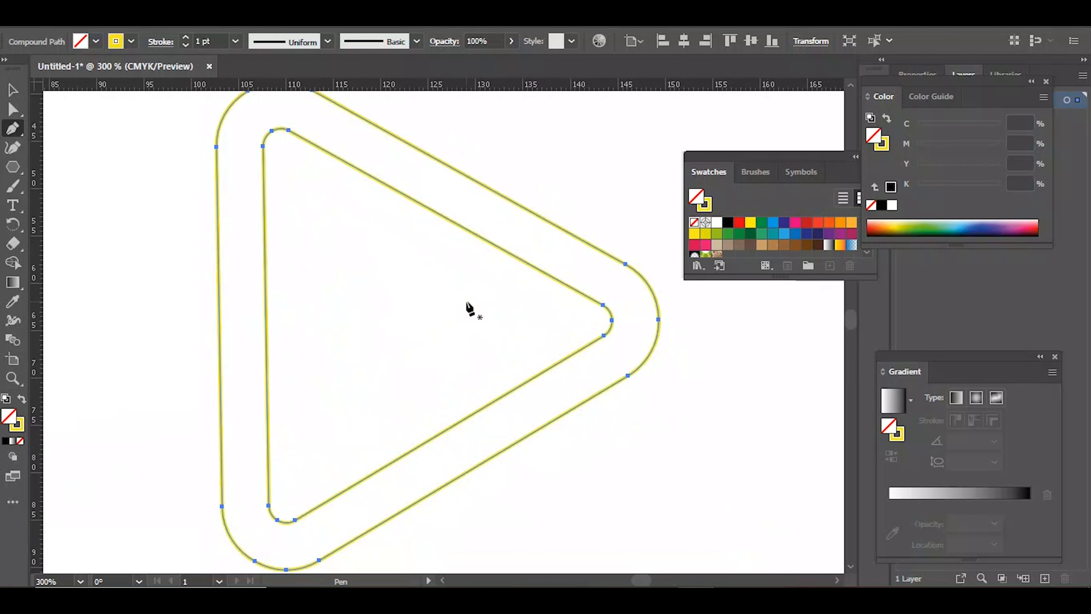
click(268, 504)
click(267, 491)
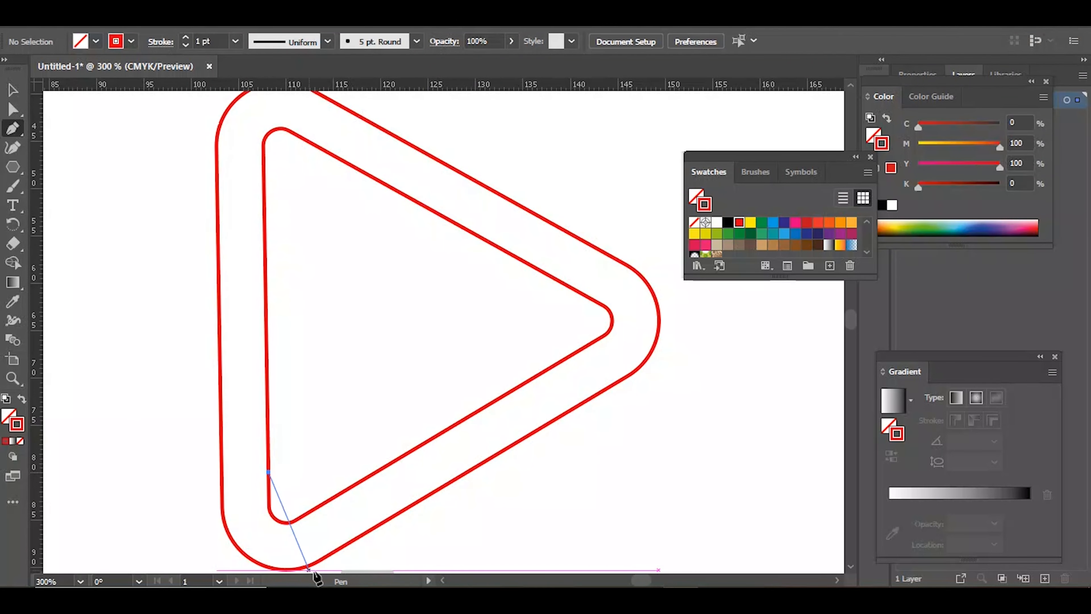
drag(327, 558, 391, 550)
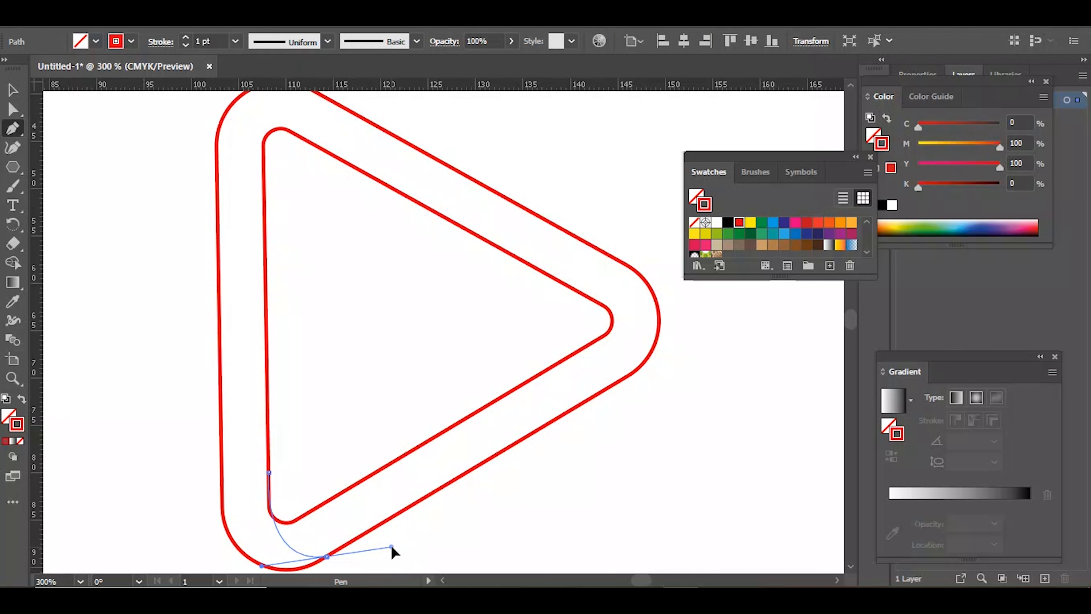
drag(391, 546, 391, 547)
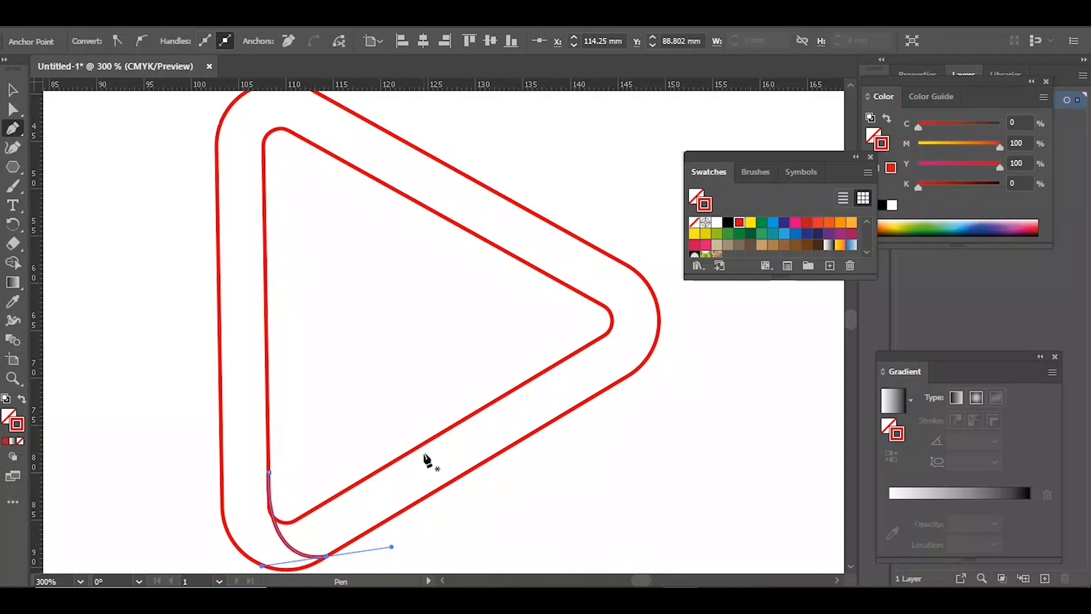
Step: Move the curved line about 0.39 mm right and 0.88 mm down across the triangle's lower-left corner
scroll(426, 456, down, 2)
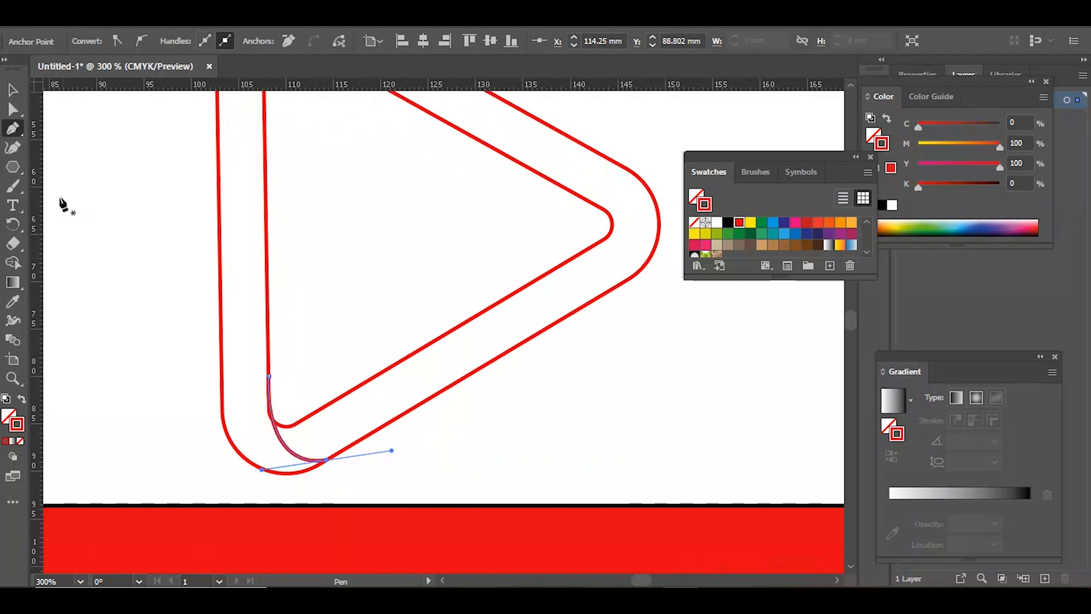
click(13, 91)
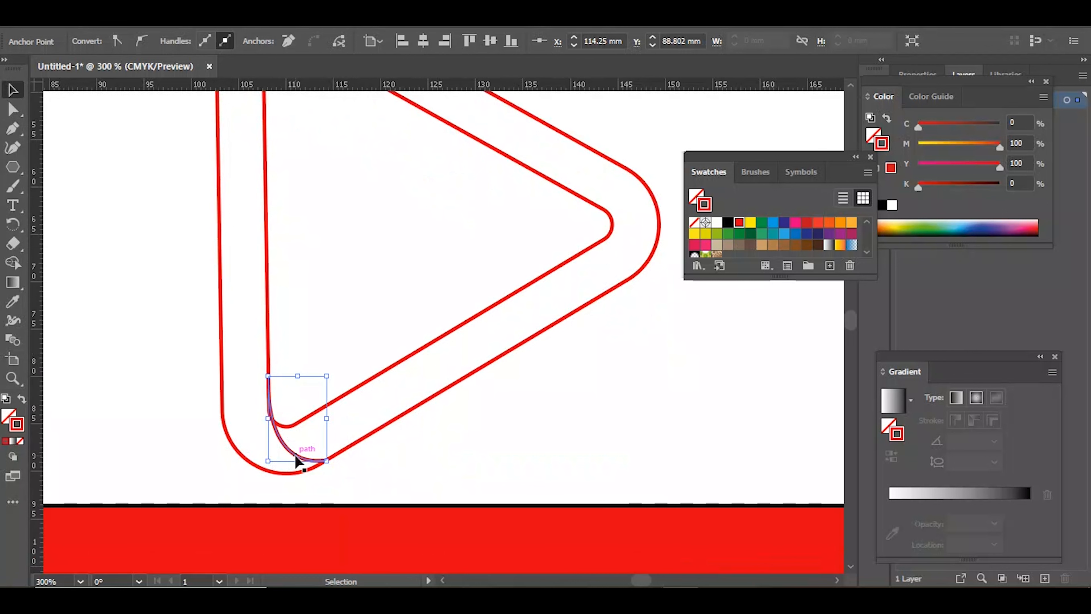
mouse_move(289, 450)
mouse_down()
mouse_move(303, 449)
mouse_move(294, 458)
mouse_up()
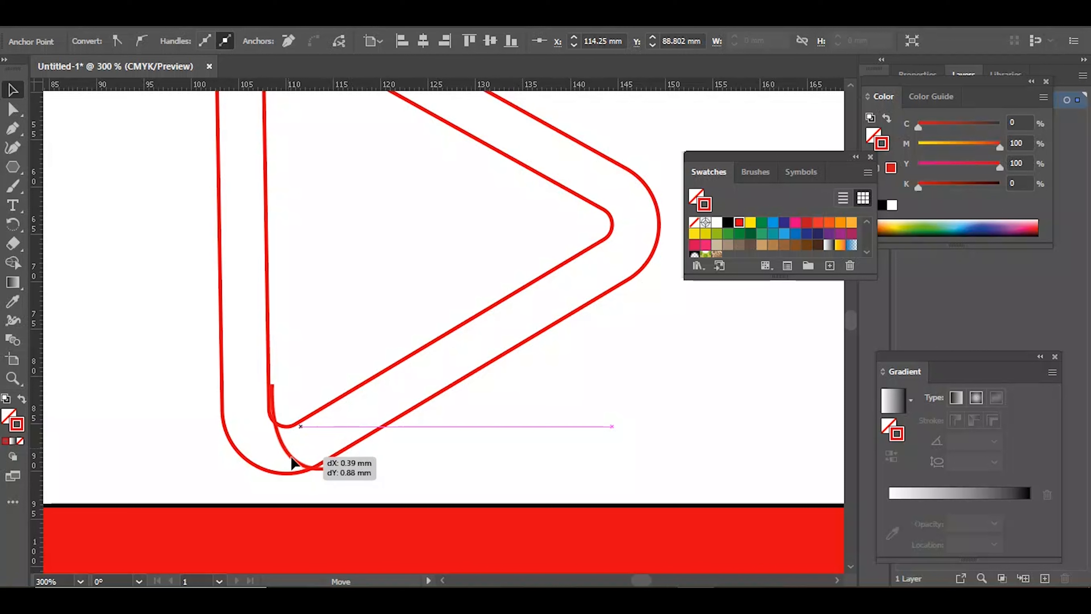
drag(291, 457, 291, 457)
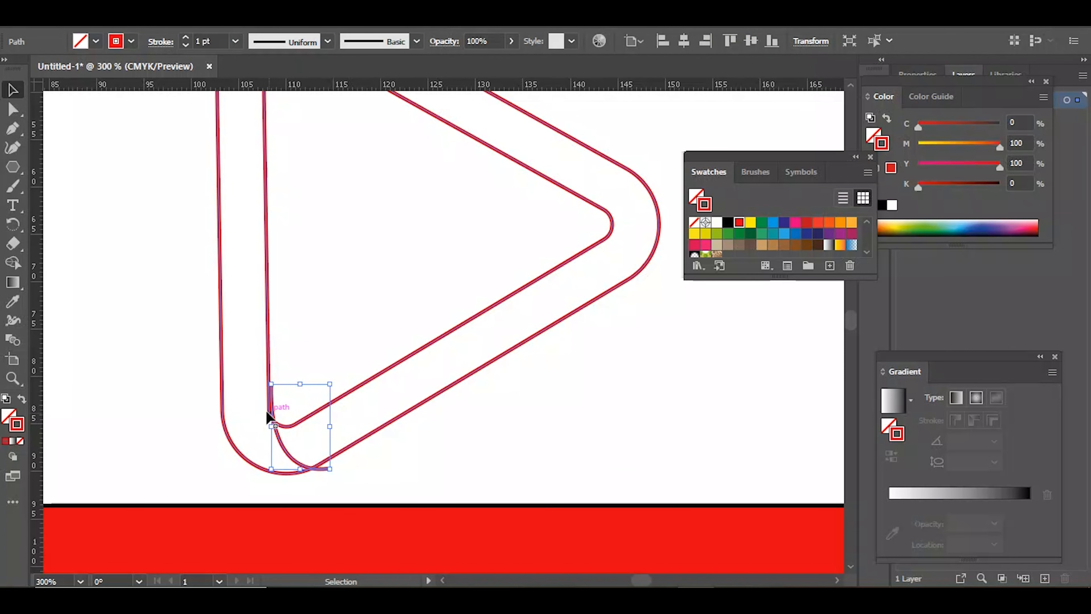
Step: Rotate the curved line slightly clockwise and nudge it so it crosses both outlines of the triangle's lower-left corner
key(a)
scroll(277, 447, up, 4)
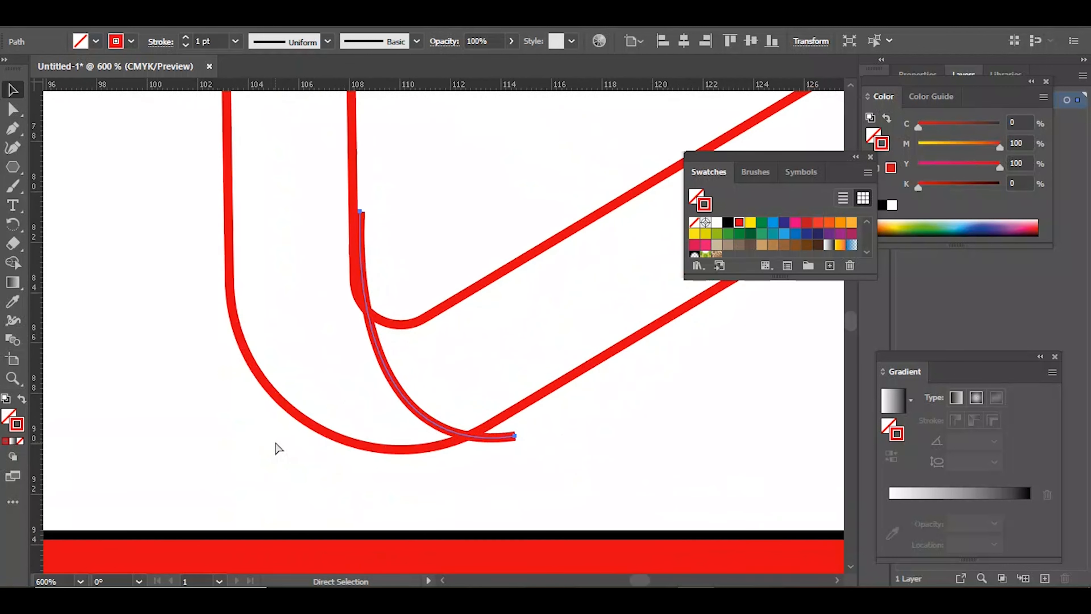
key(v)
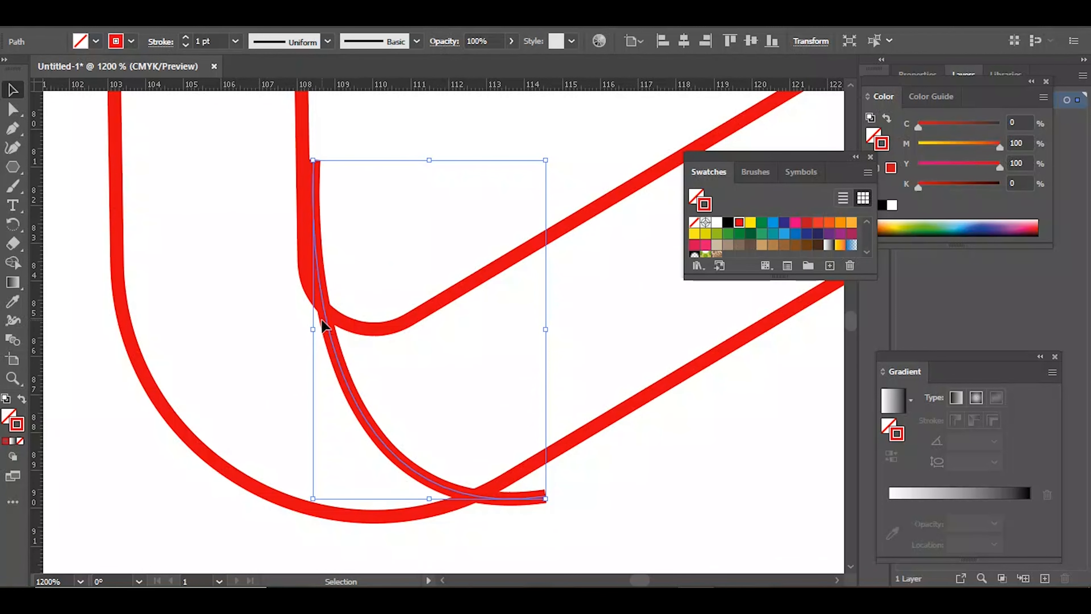
drag(315, 325, 327, 336)
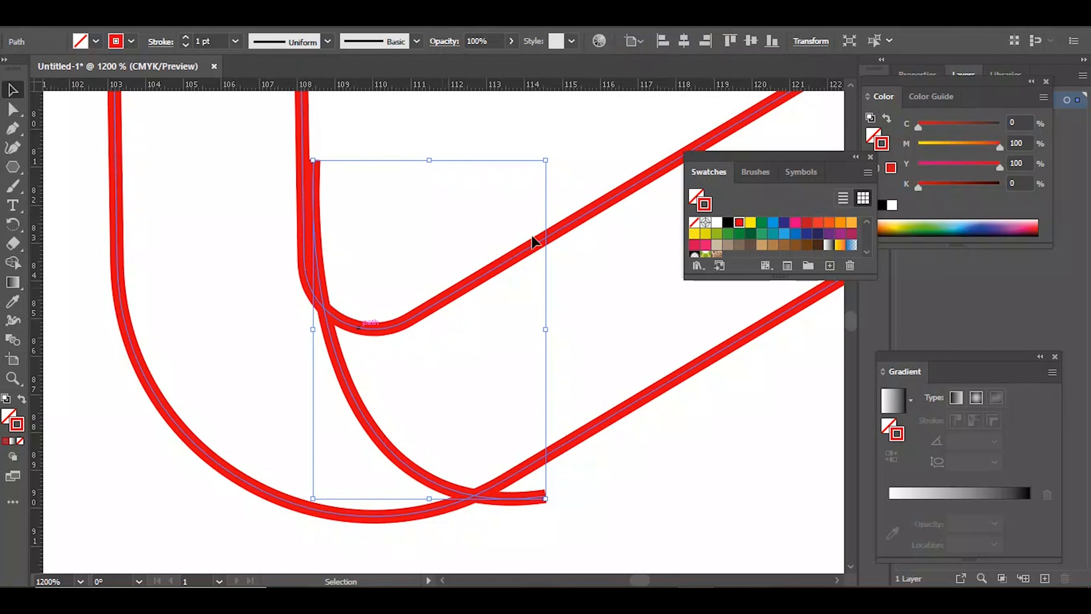
drag(551, 153, 560, 157)
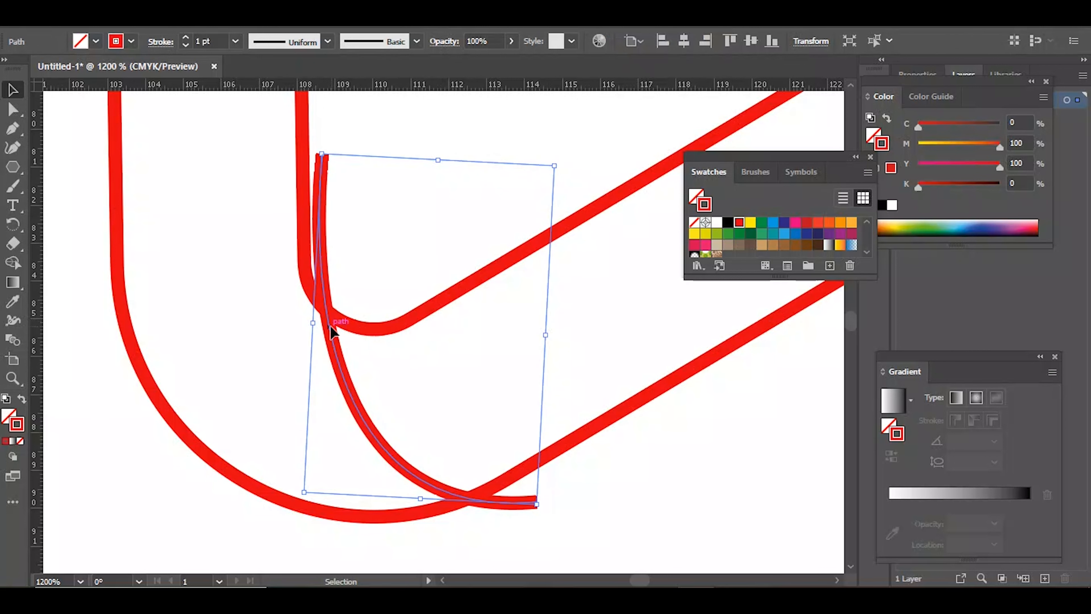
drag(331, 332, 325, 329)
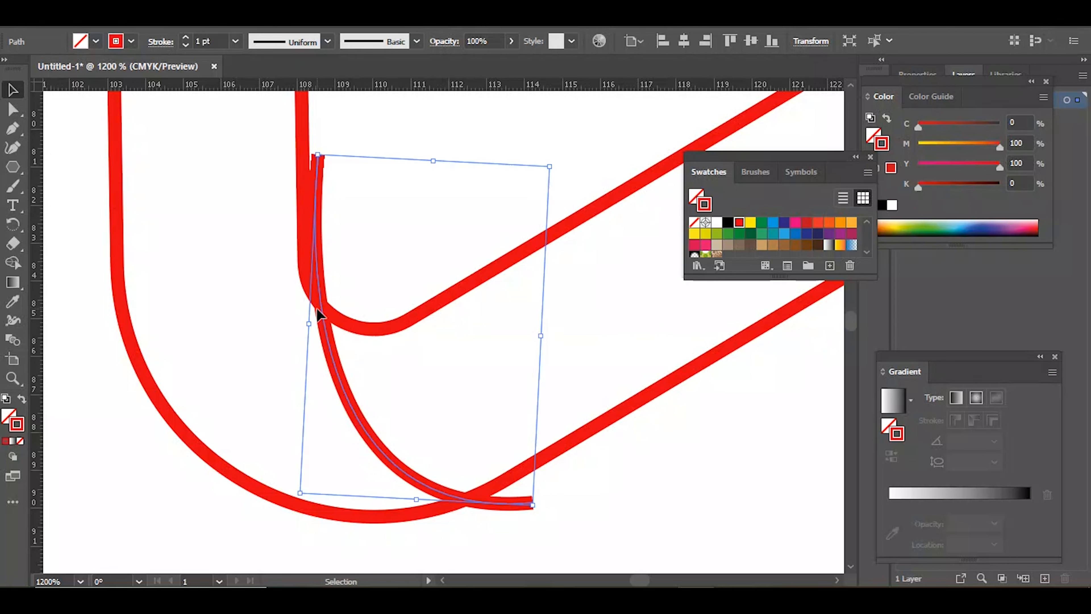
Step: Shift the curved line up and right over the triangle's lower arm and delete it
drag(321, 328, 408, 258)
scroll(412, 263, down, 3)
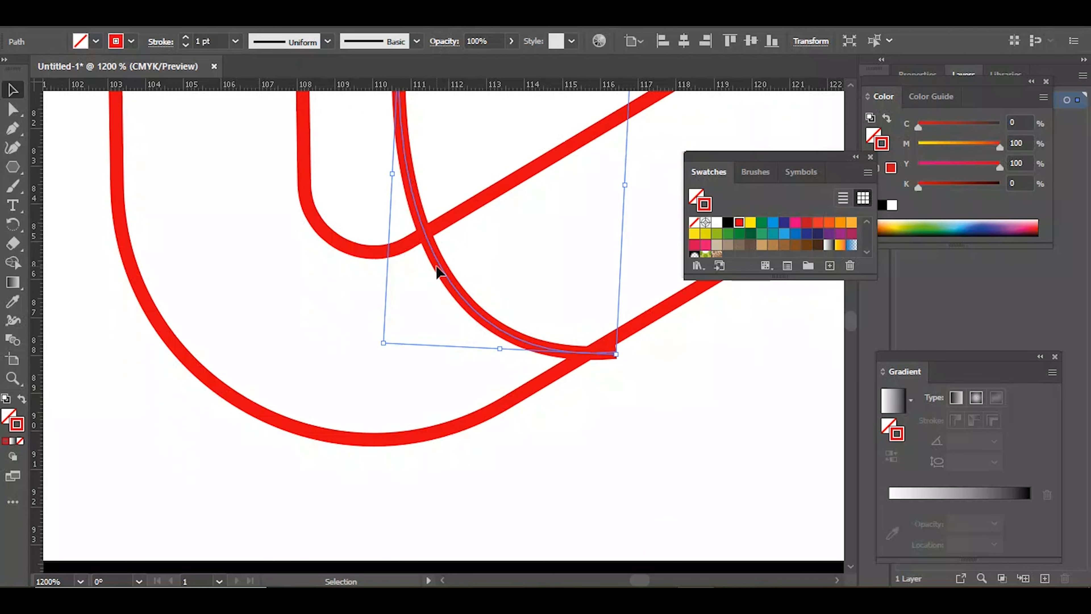
key(Delete)
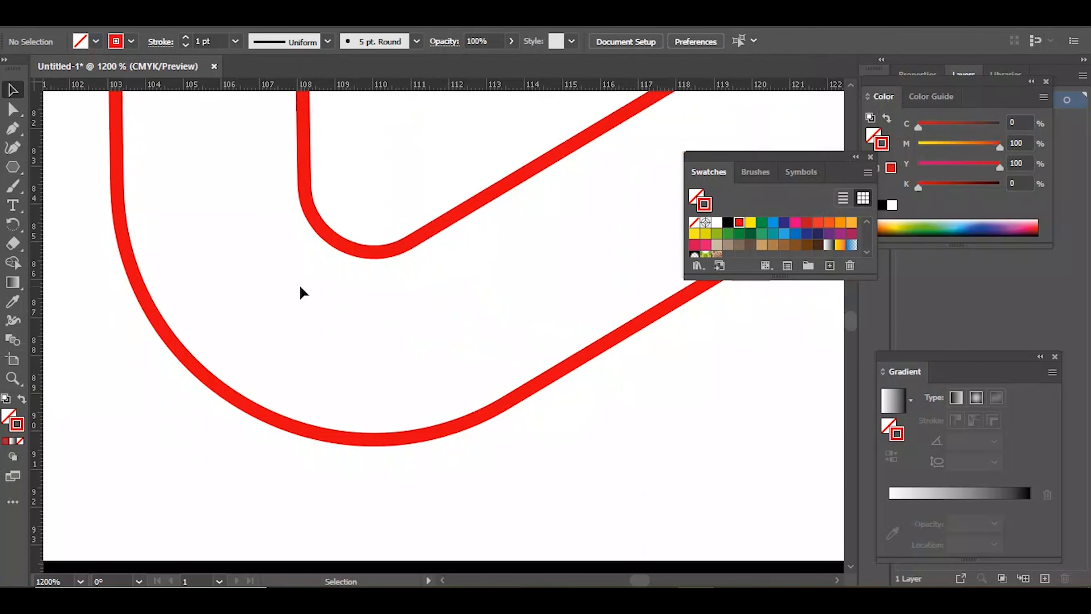
Step: Try to draw a flatter replacement Pen curve from the inner lower-left corner to the outer lower edge
key(ctrl+minus)
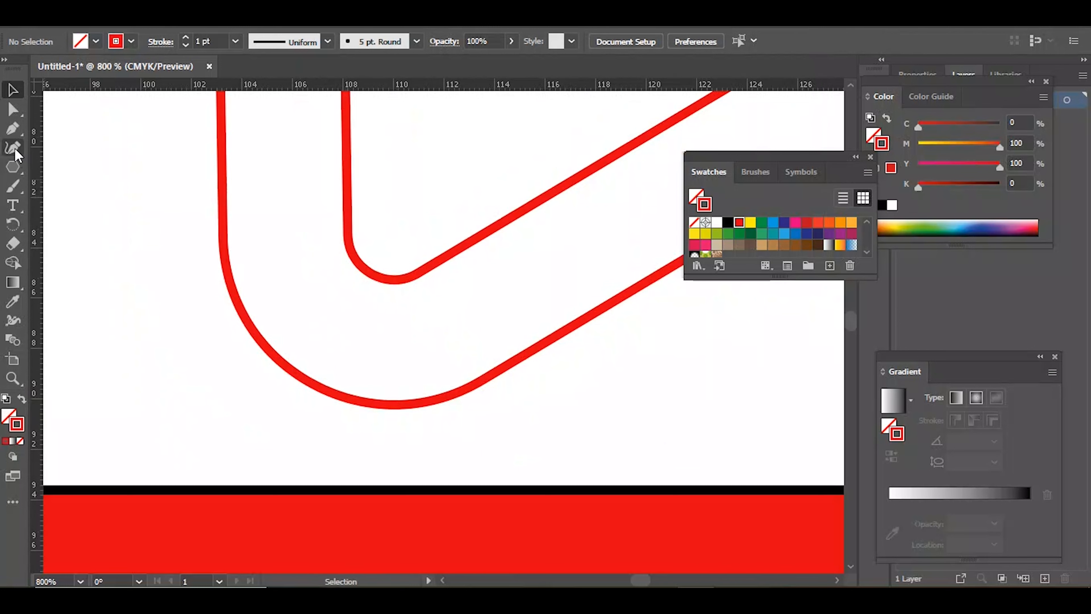
click(12, 128)
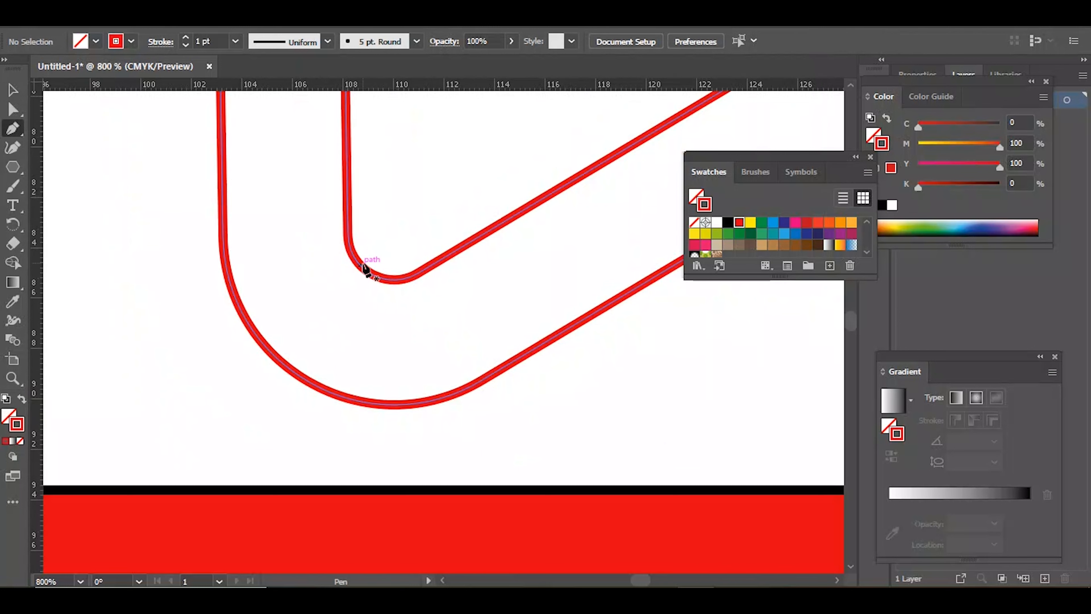
click(363, 255)
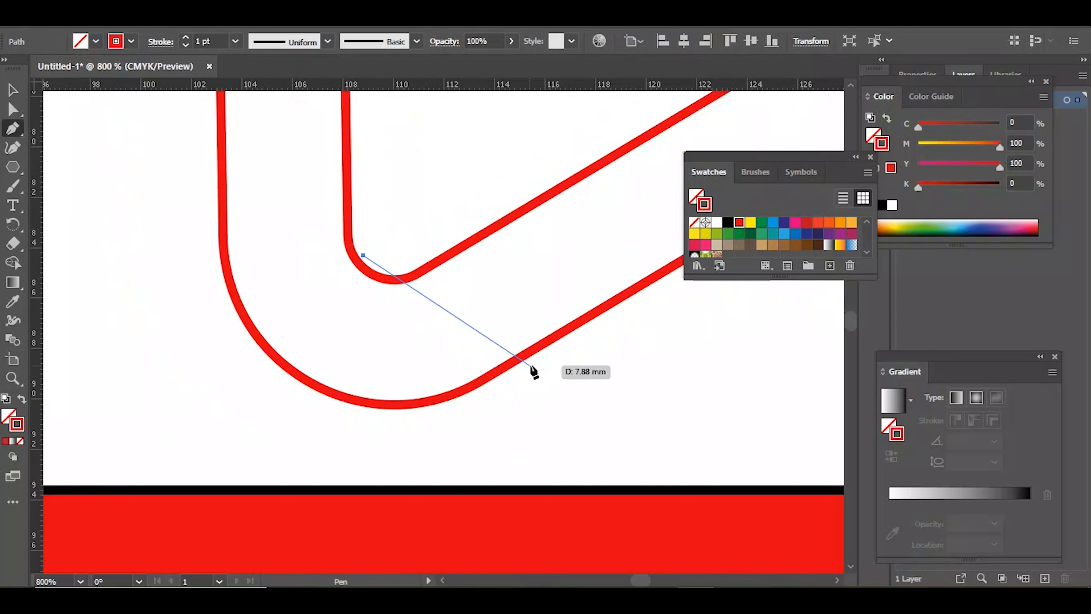
drag(533, 349, 748, 423)
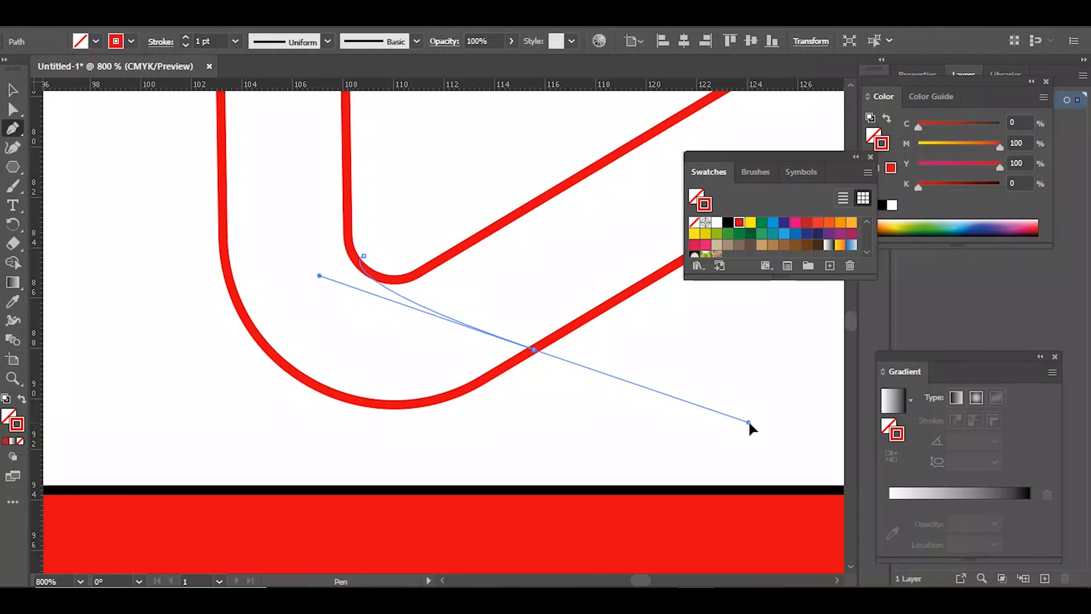
drag(749, 422, 747, 424)
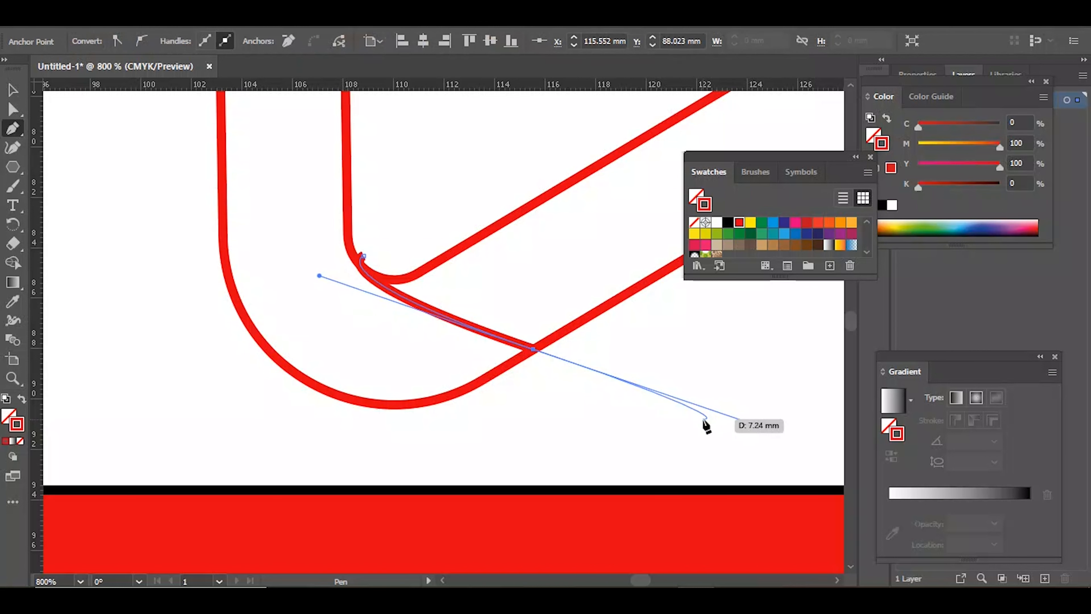
ctrl+click(703, 421)
Step: Undo the replacement curve and the deletion and shift of the original curved line
key(ctrl+z)
key(ctrl+z)
key(ctrl+z)
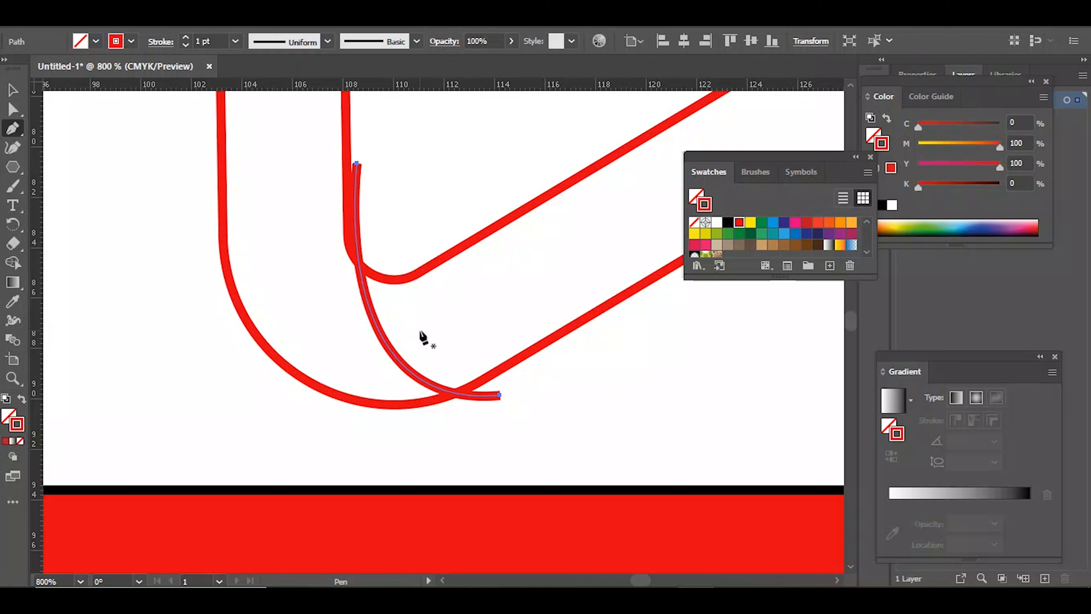
Step: Draw a second curved Pen line across the triangle's lower arm near the right corner, ending on the outer edge at about X 131.2 mm, Y 78.7 mm
key(ctrl+minus)
key(ctrl+minus)
key(ctrl+minus)
key(ctrl+minus)
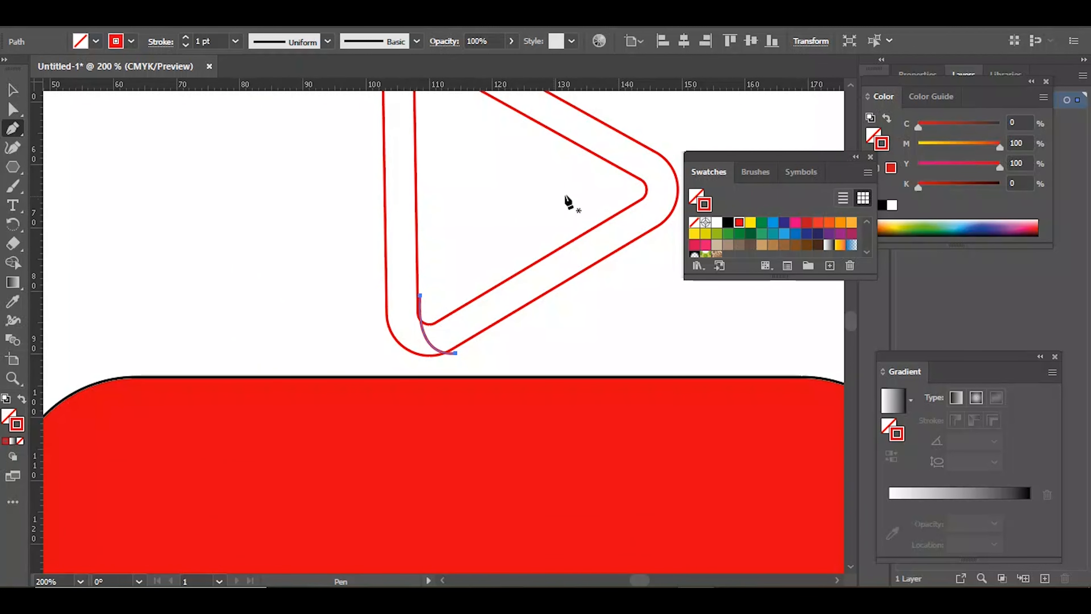
click(640, 179)
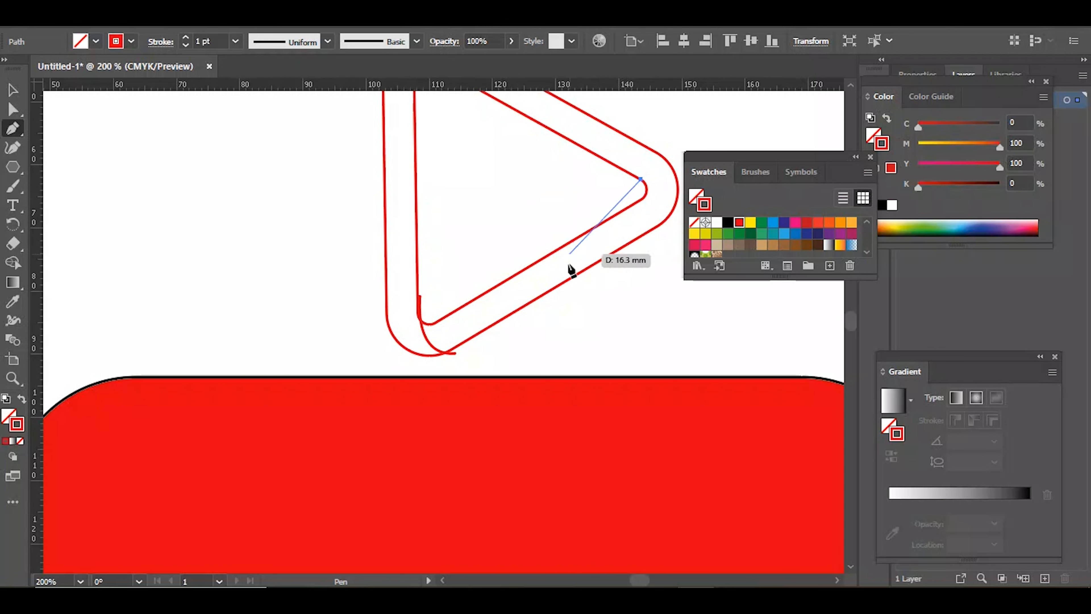
drag(563, 283, 546, 331)
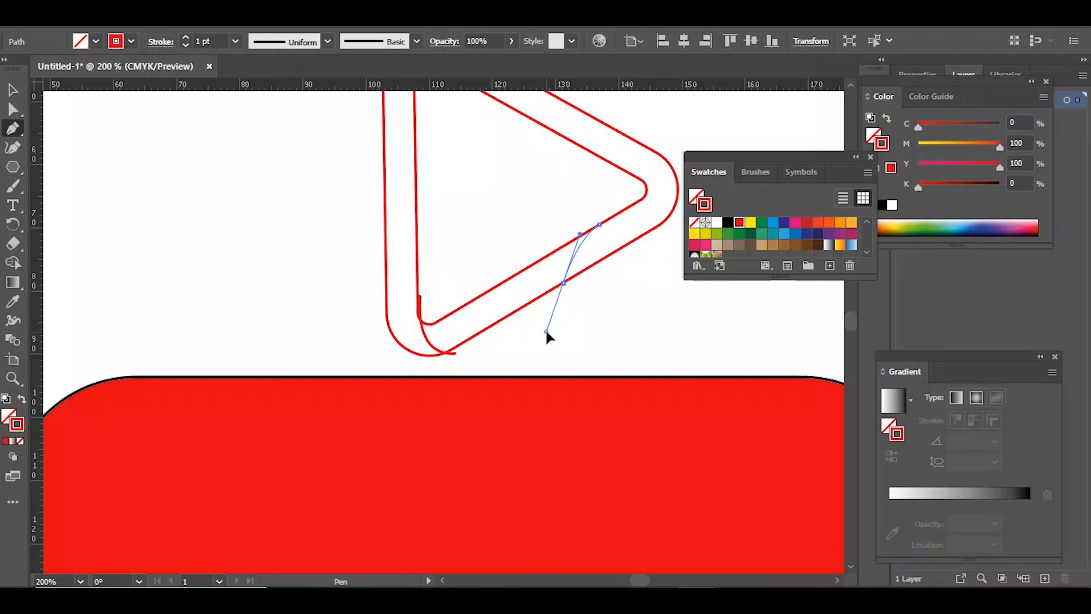
drag(547, 331, 546, 331)
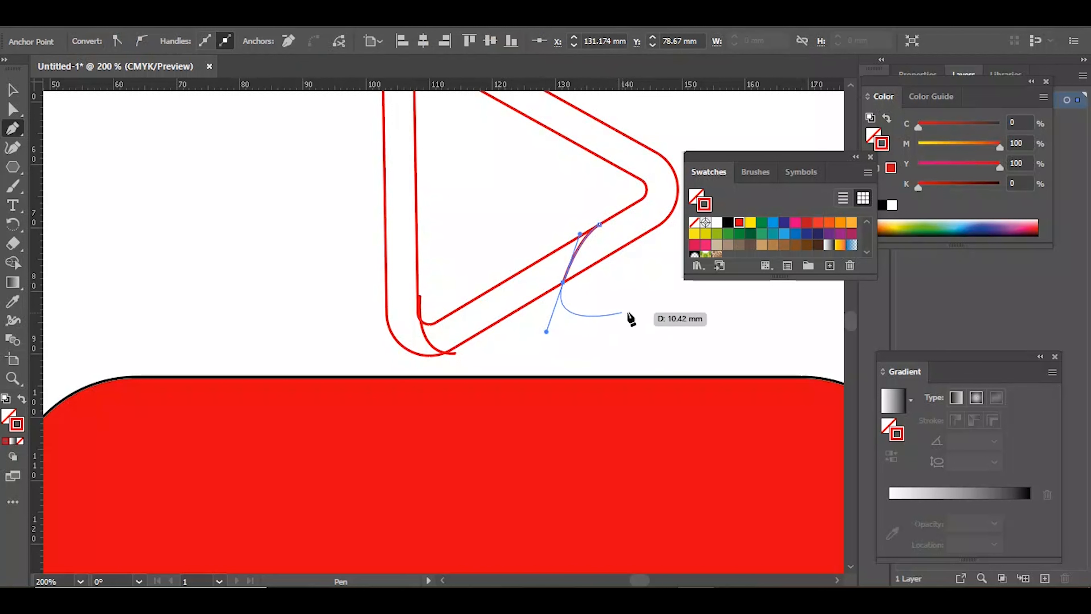
key(Escape)
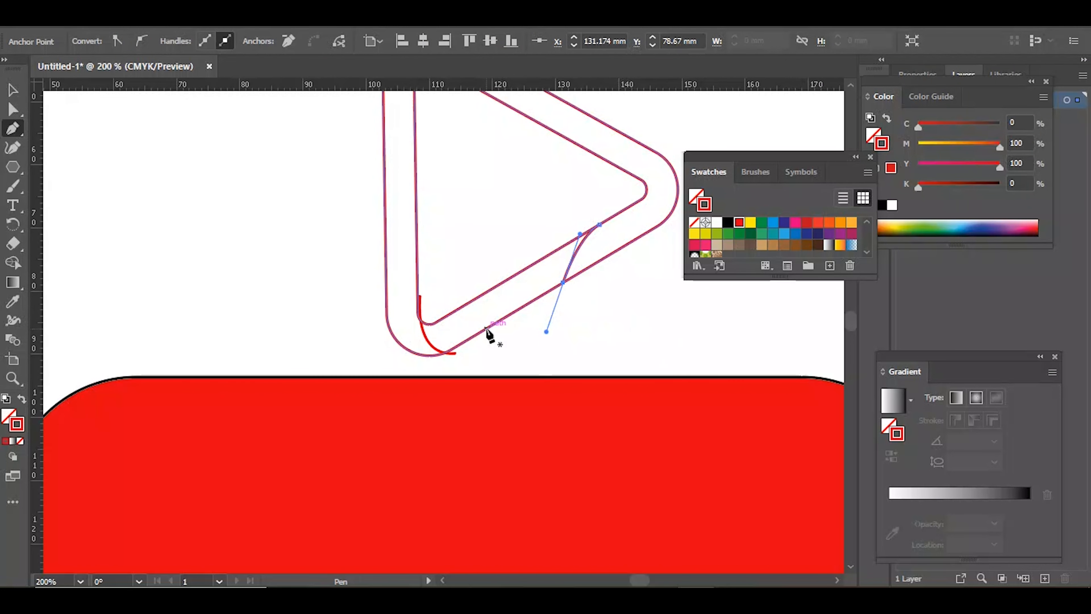
Step: Remove the section of the triangle's lower arm between the two curved lines with the Shape Builder tool
key(ctrl+minus)
click(21, 111)
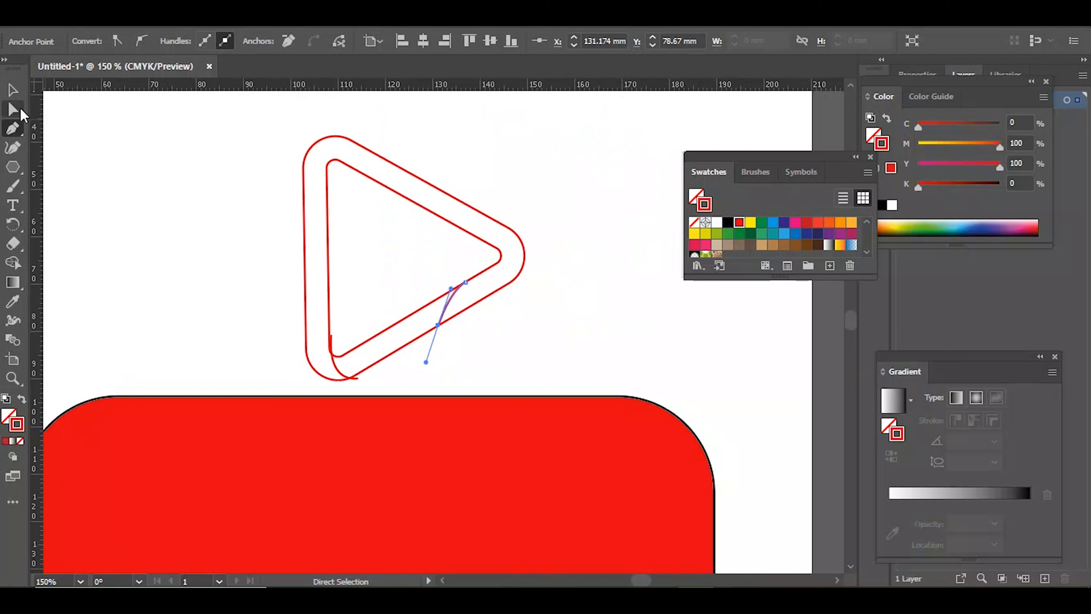
click(13, 89)
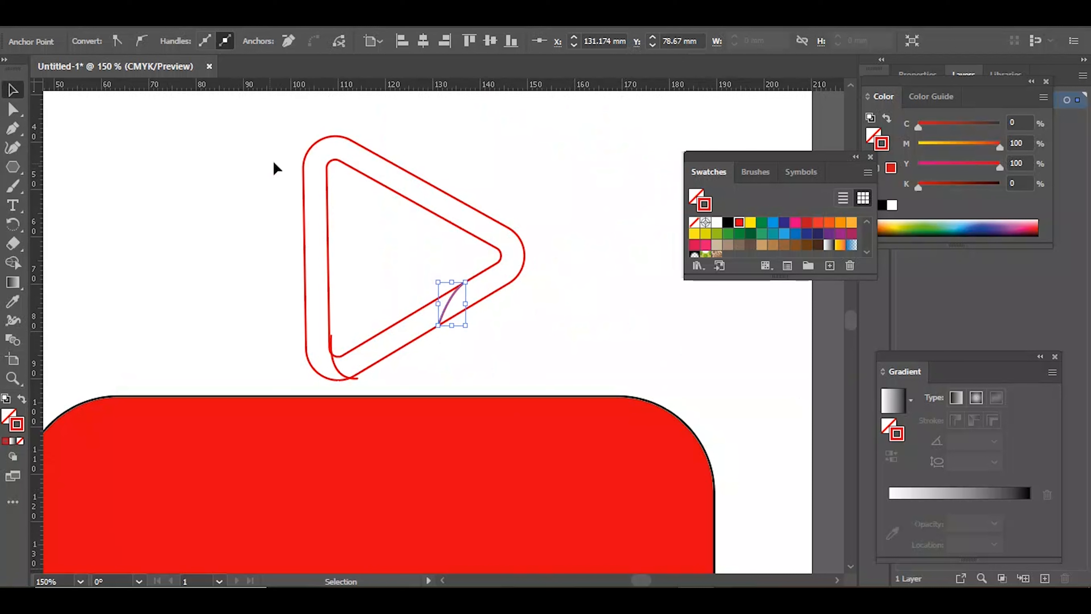
drag(265, 130, 578, 386)
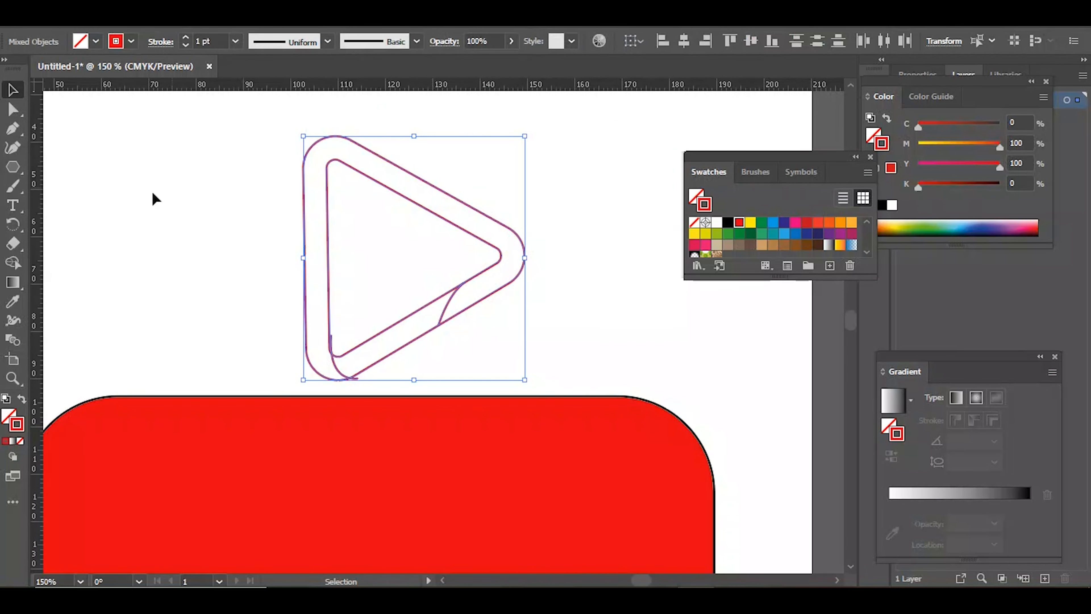
click(16, 264)
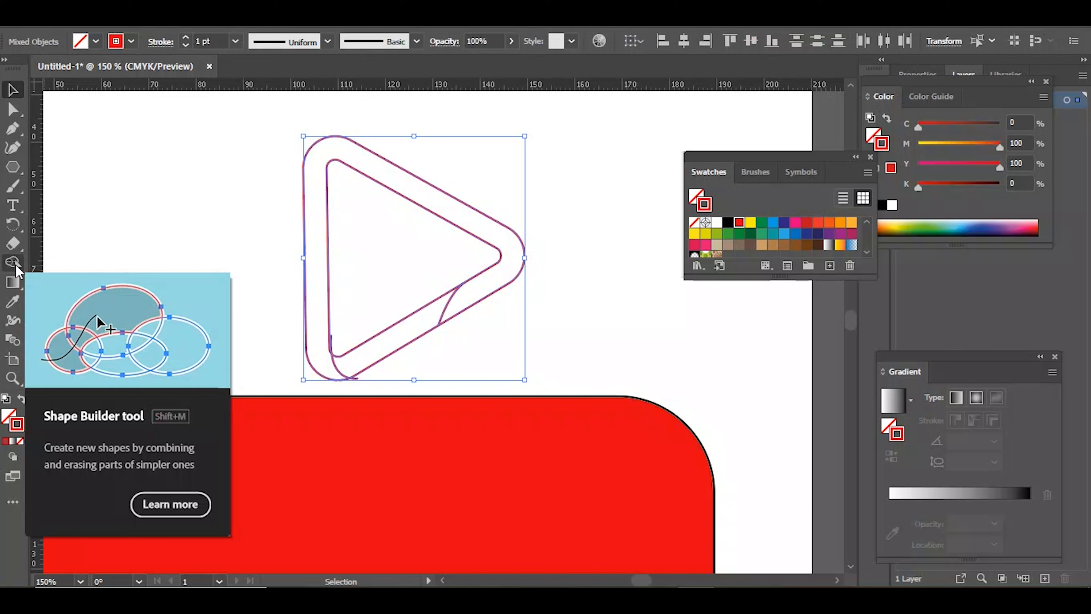
click(16, 266)
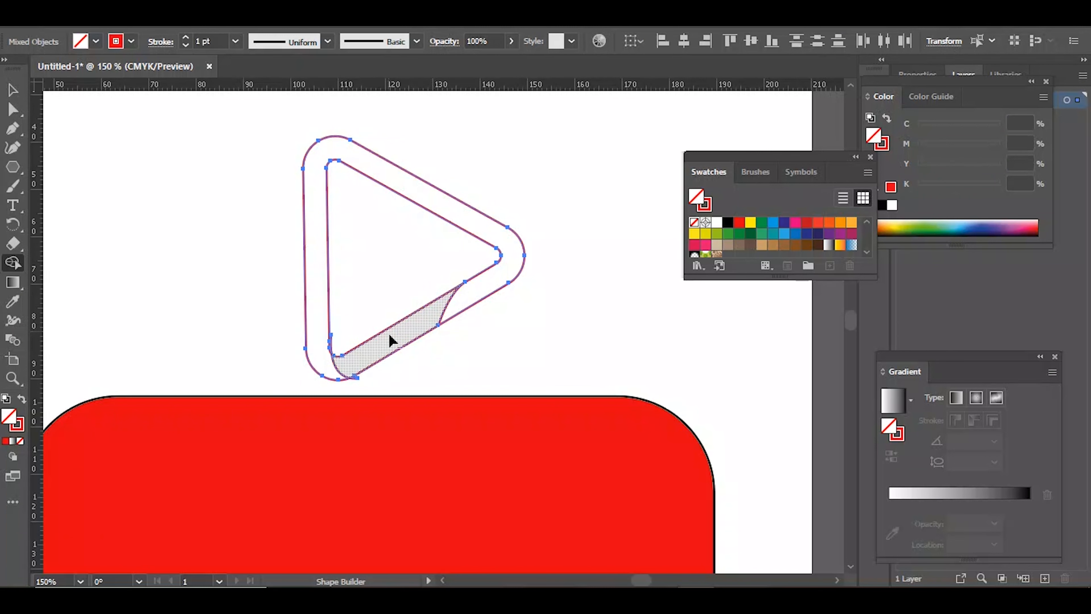
alt+click(390, 342)
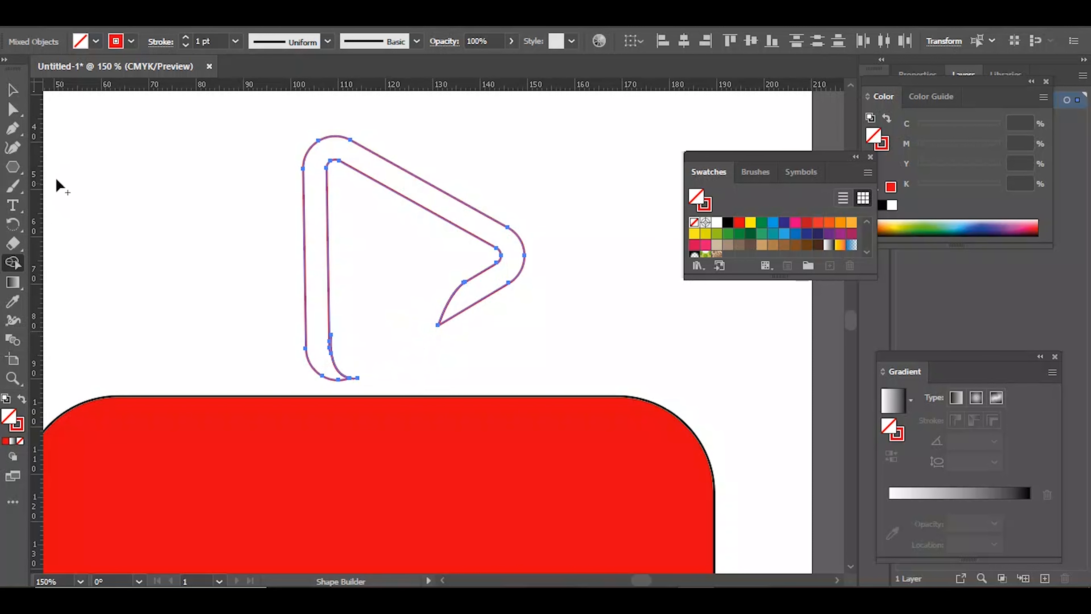
Step: Delete the leftover curved Pen line at the triangle outline's lower-left cut
click(11, 89)
click(306, 333)
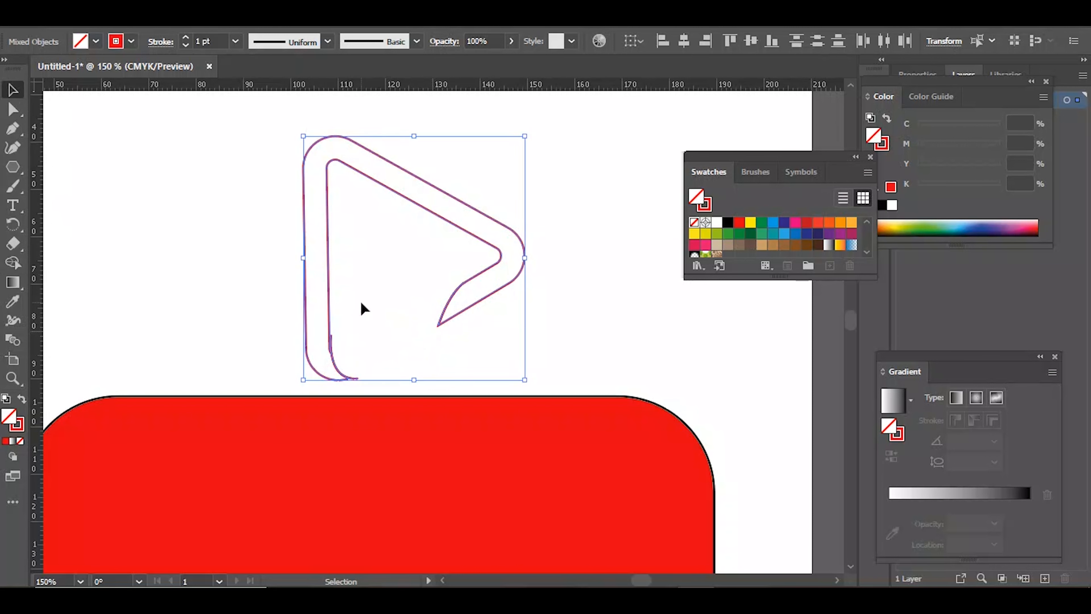
key(ctrl+equal)
key(ctrl+equal)
key(ctrl+equal)
key(ctrl+equal)
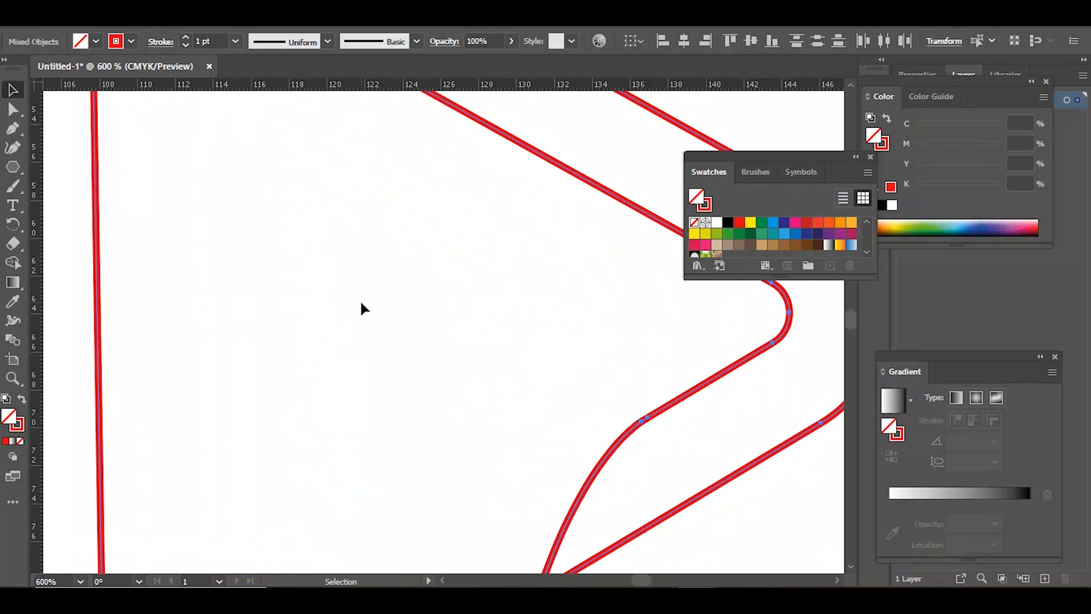
scroll(429, 328, down, 8)
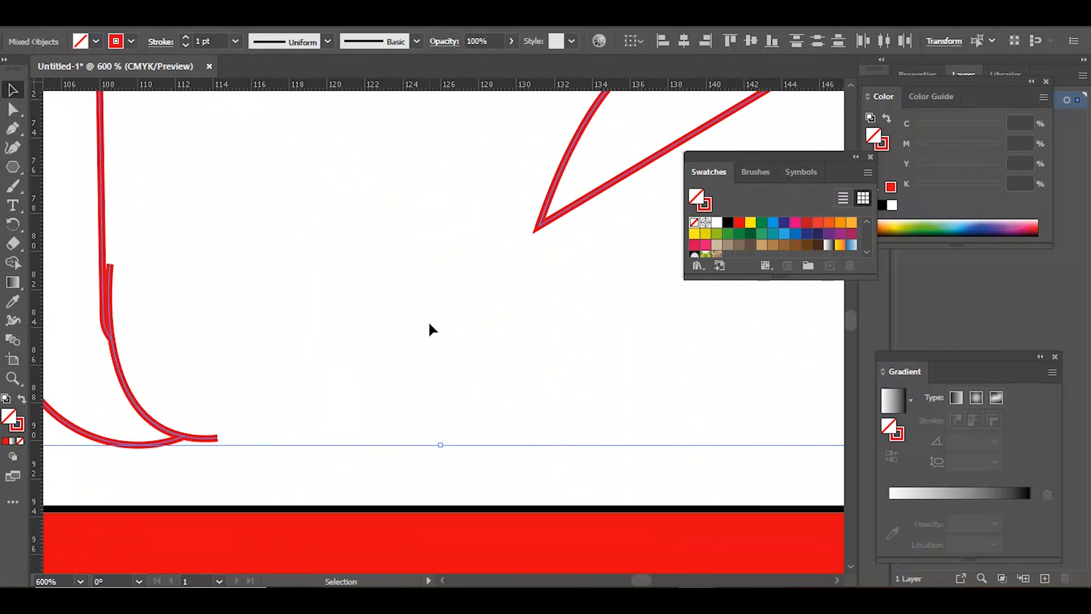
click(229, 215)
click(109, 268)
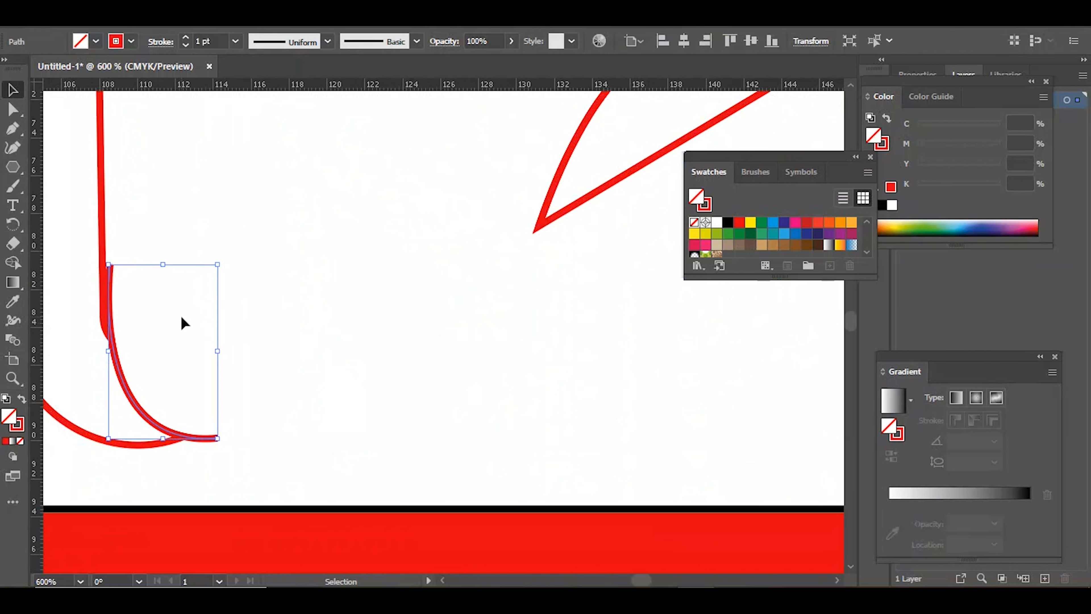
key(Delete)
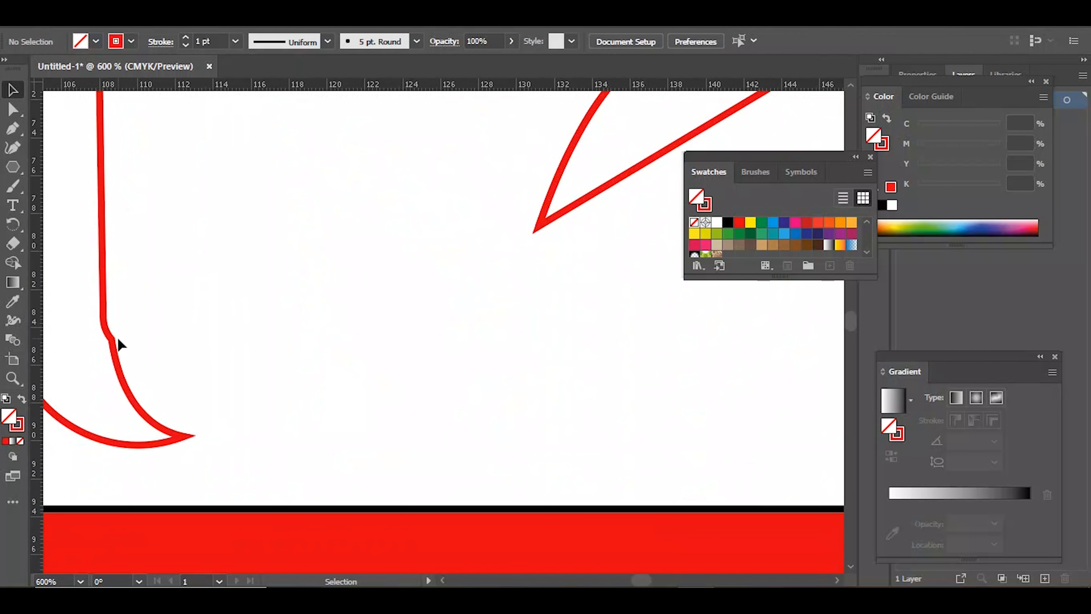
Step: Nudge the cut triangle outline slightly to the right, placing its inner lower-left kink anchor at about X 108.8 mm, Y 84.6 mm
click(110, 340)
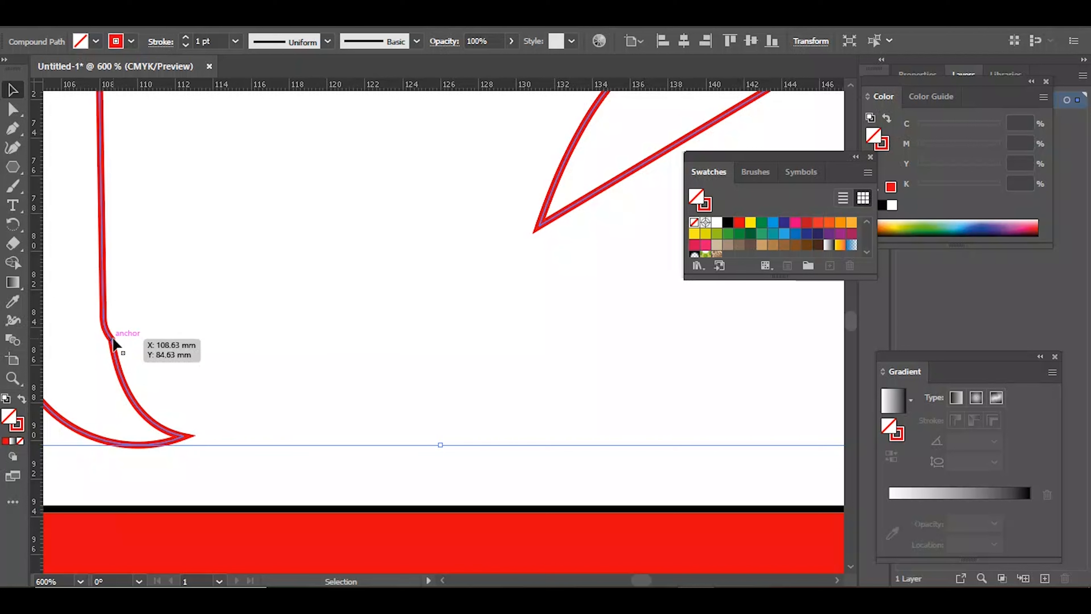
click(13, 110)
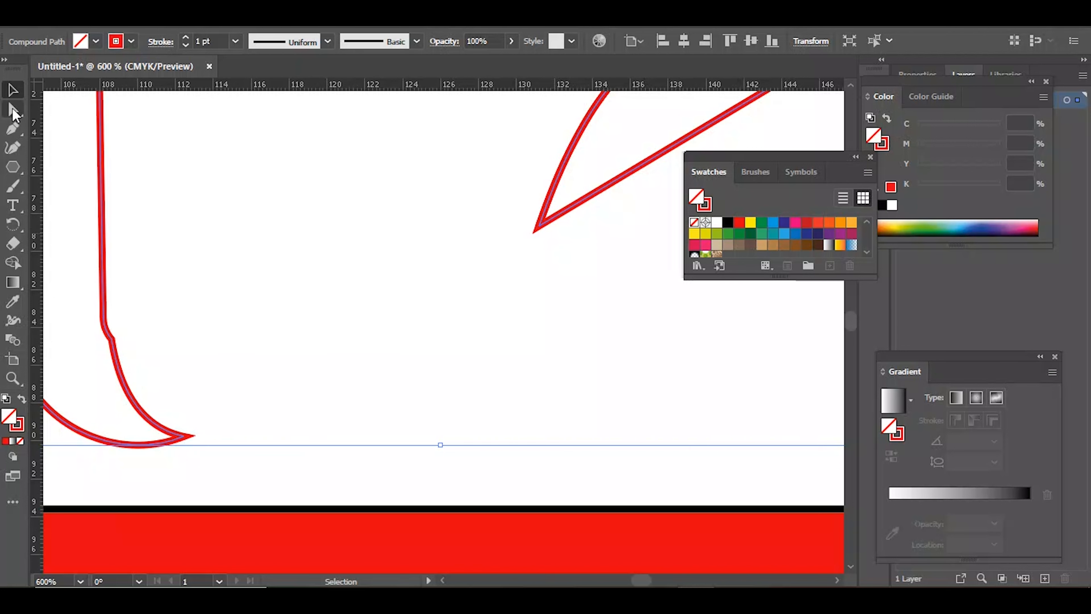
drag(111, 340, 115, 341)
click(115, 340)
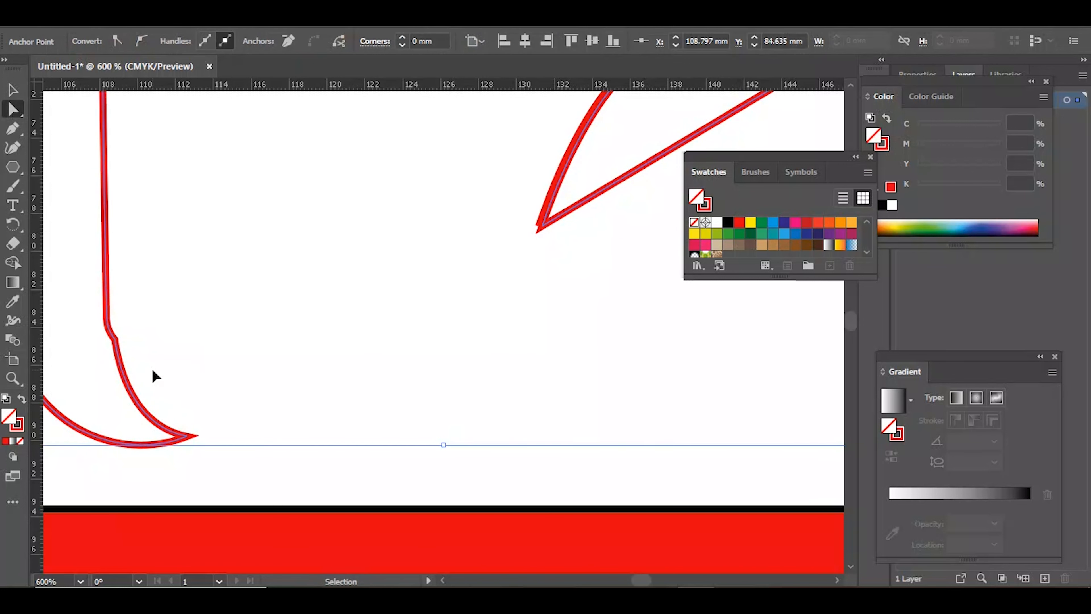
Step: Smooth the kink on the inner lower-left edge by reshaping its handles and moving its anchor to about X 108.57 mm, Y 84.67 mm
key(ctrl+plus)
key(ctrl+plus)
key(ctrl+plus)
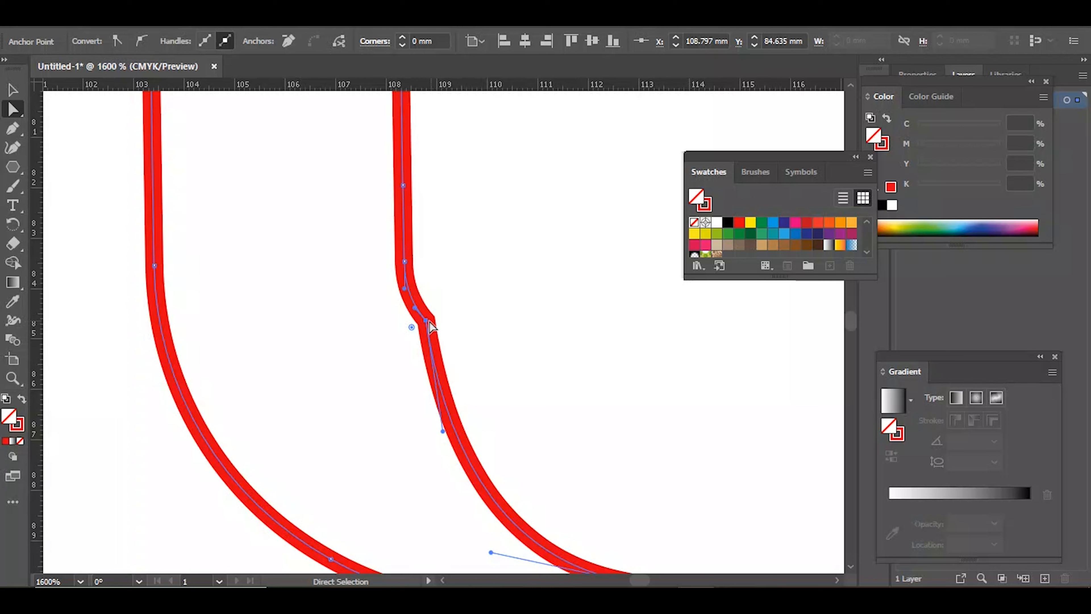
drag(415, 306, 419, 322)
drag(437, 430, 463, 426)
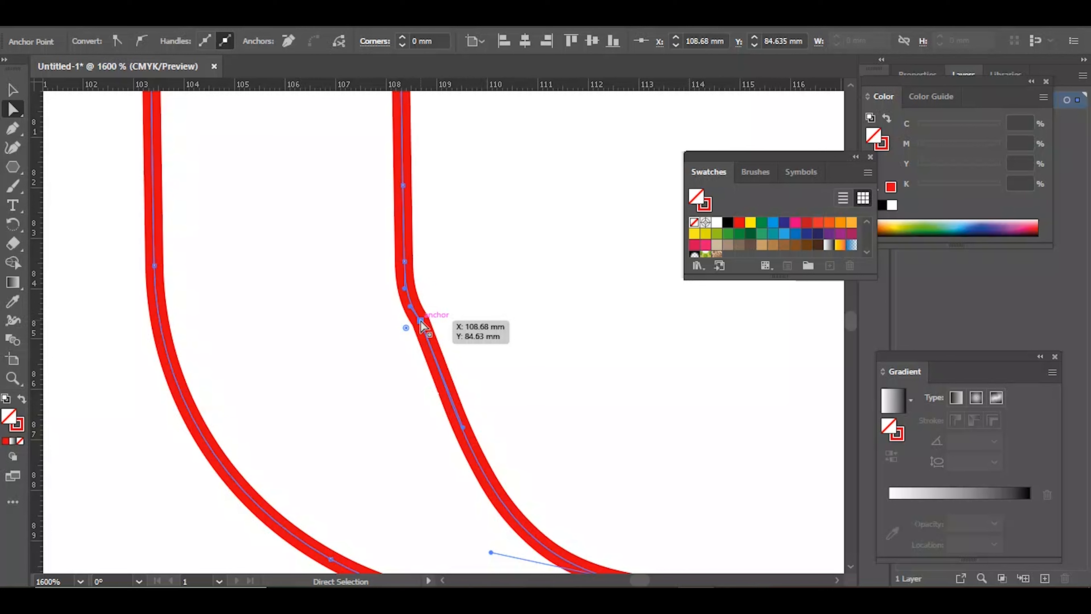
drag(421, 322, 408, 305)
key(ctrl+minus)
key(ctrl+minus)
key(ctrl+minus)
click(444, 342)
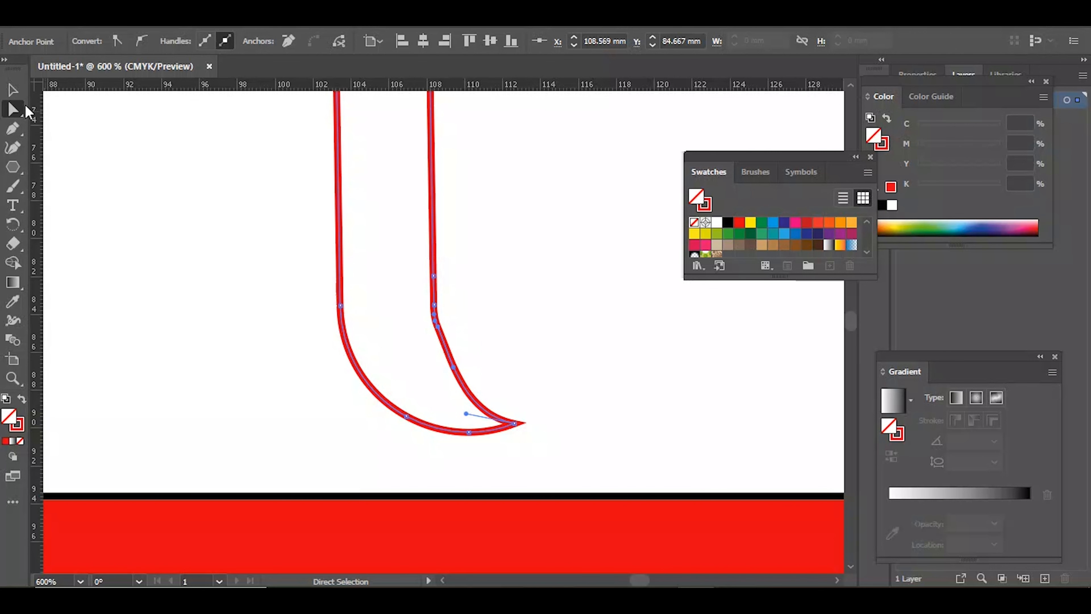
Step: Delete the leftover curved Pen line along the pointed cut edge of the triangle's lower-right arm
key(ctrl+0)
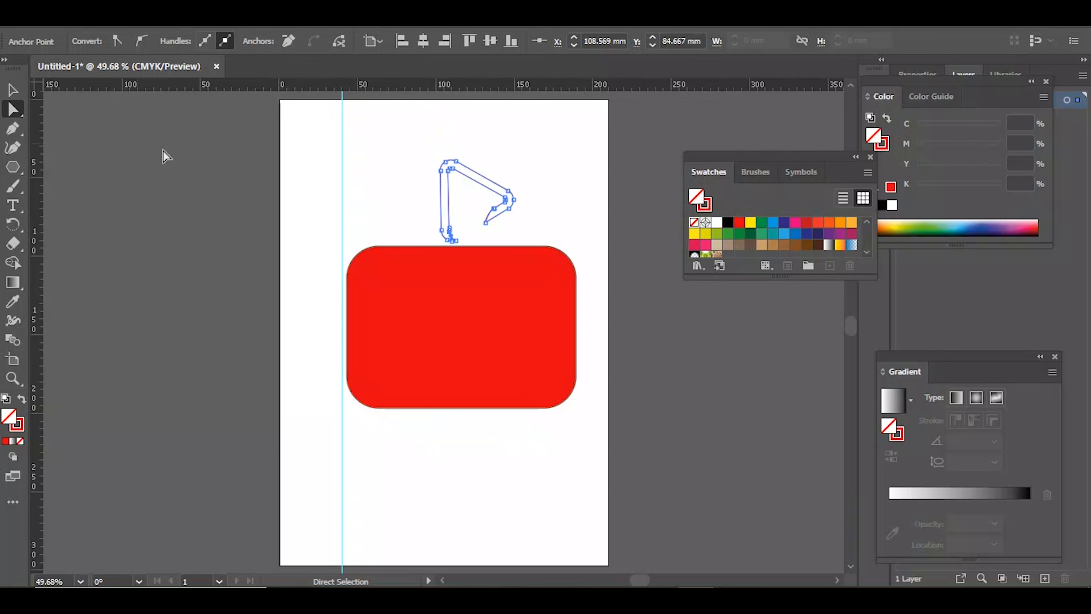
click(12, 89)
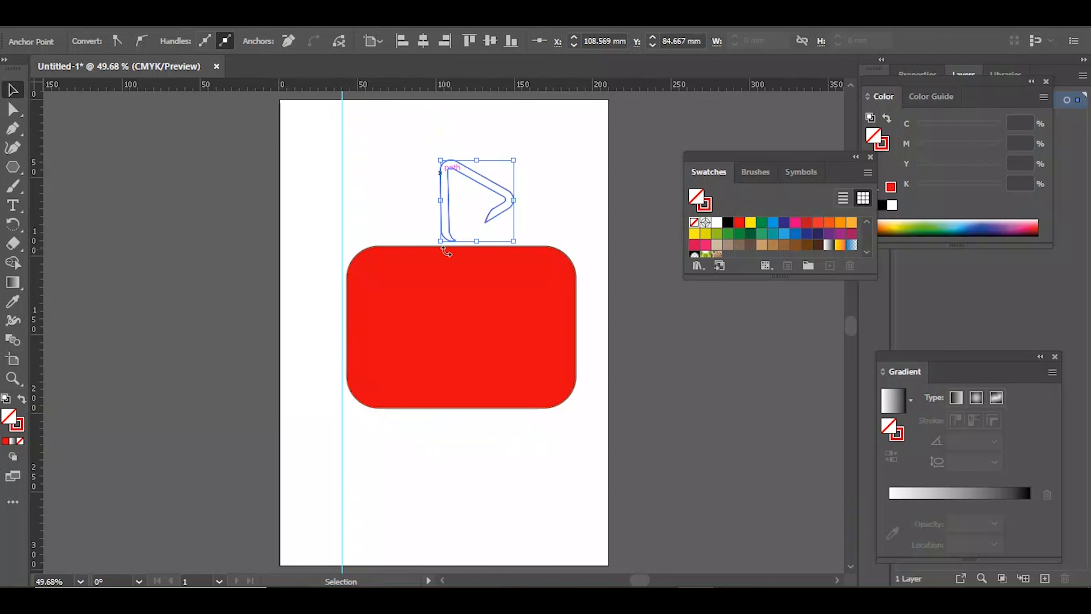
click(525, 192)
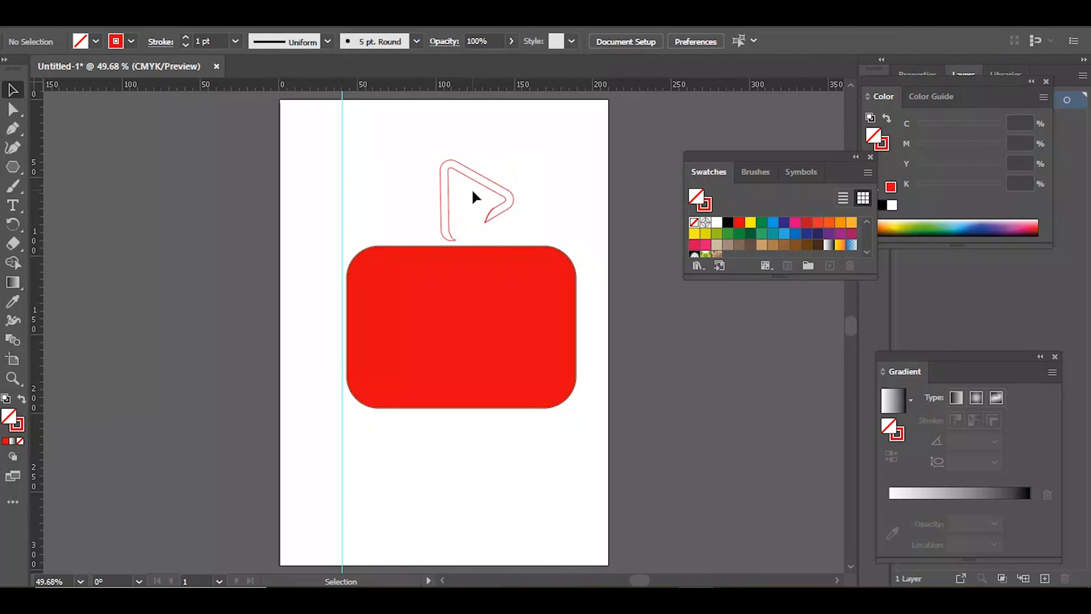
click(494, 214)
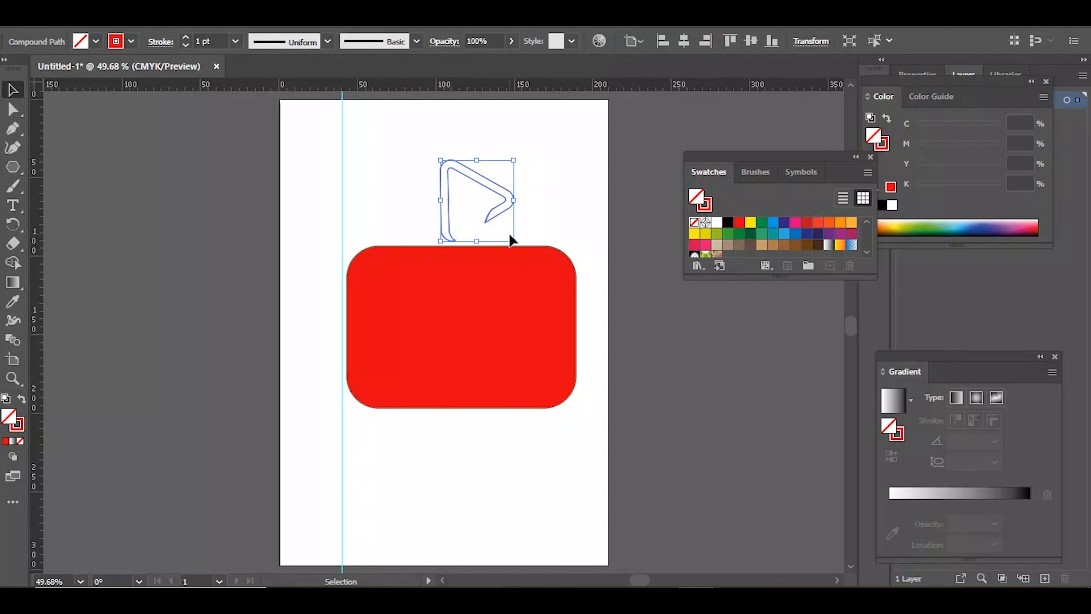
shift+click(502, 228)
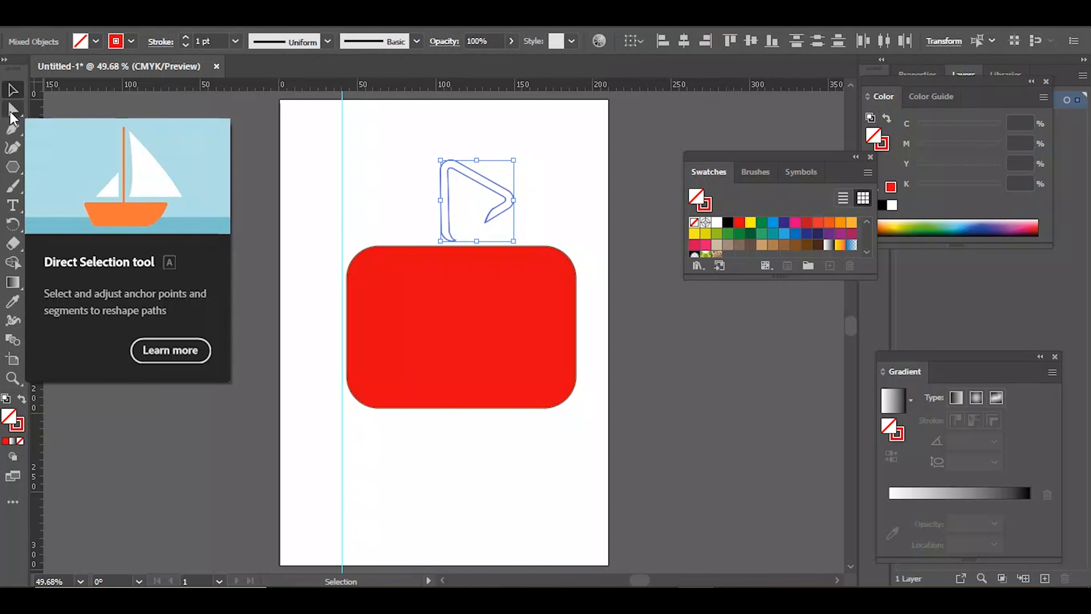
key(ctrl+equal)
key(ctrl+equal)
key(ctrl+equal)
key(ctrl+equal)
key(ctrl+equal)
key(ctrl+equal)
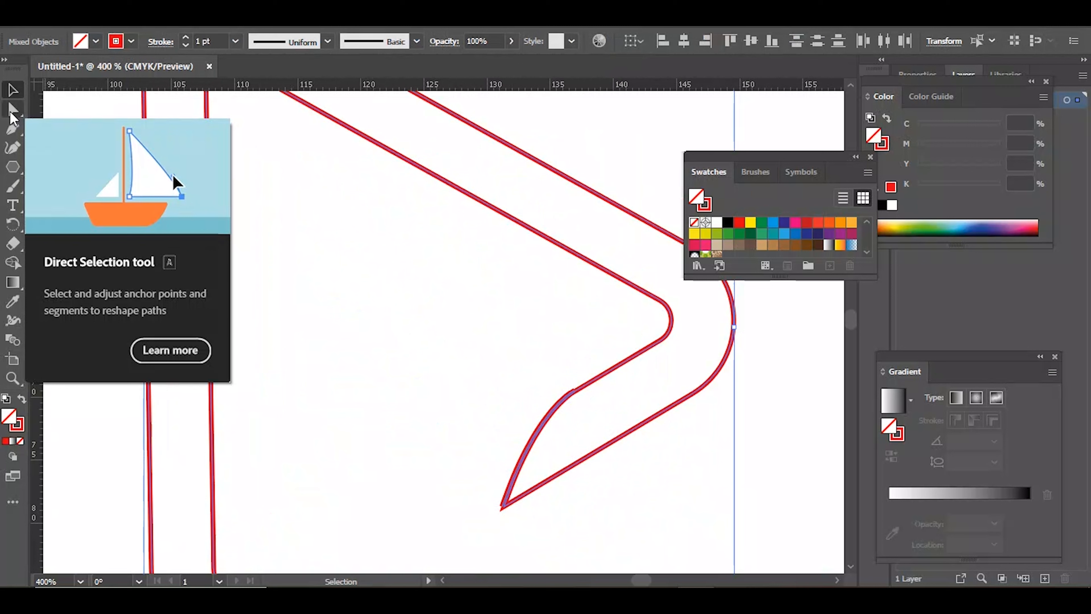
click(484, 378)
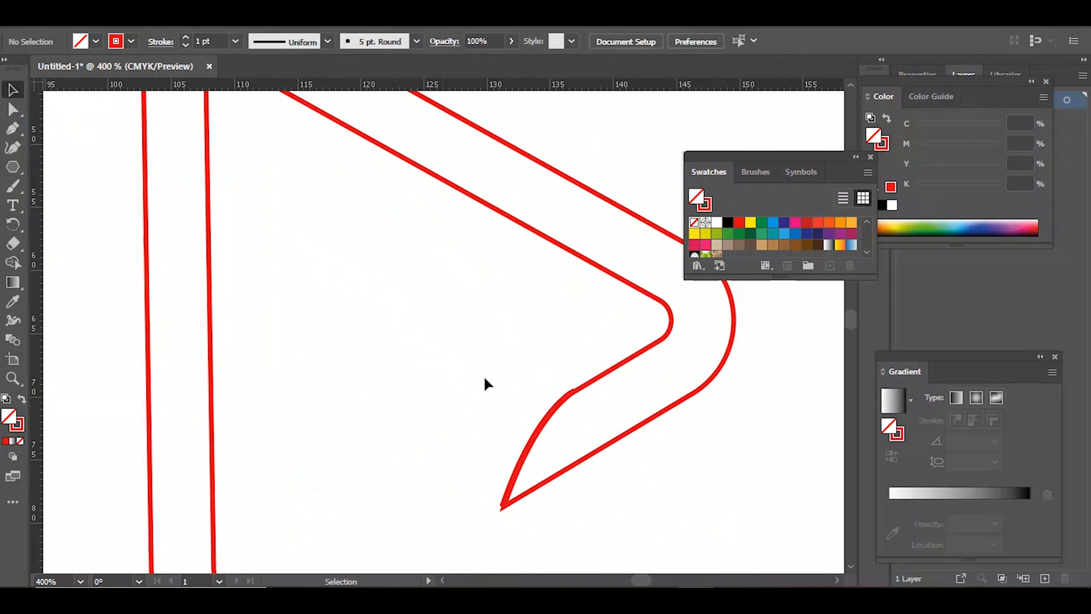
click(554, 409)
click(457, 442)
key(a)
key(ctrl+minus)
key(v)
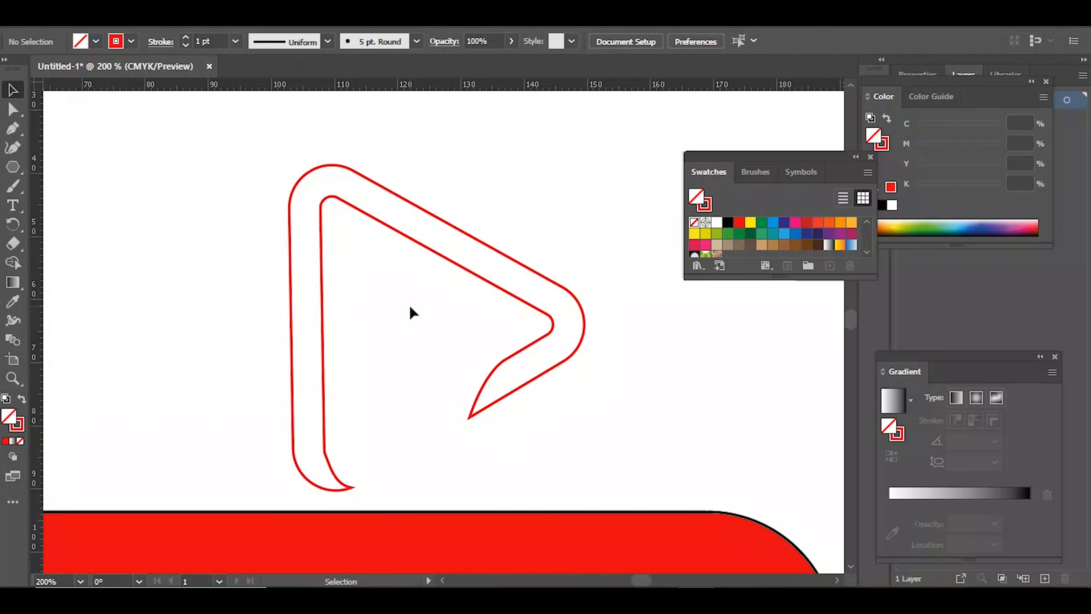
Step: Draw a closed four-sided Pen bar spanning the triangle's upper arm, from about X 117.8 mm, Y 42.3 mm to X 136.9 mm, Y 53 mm
click(13, 129)
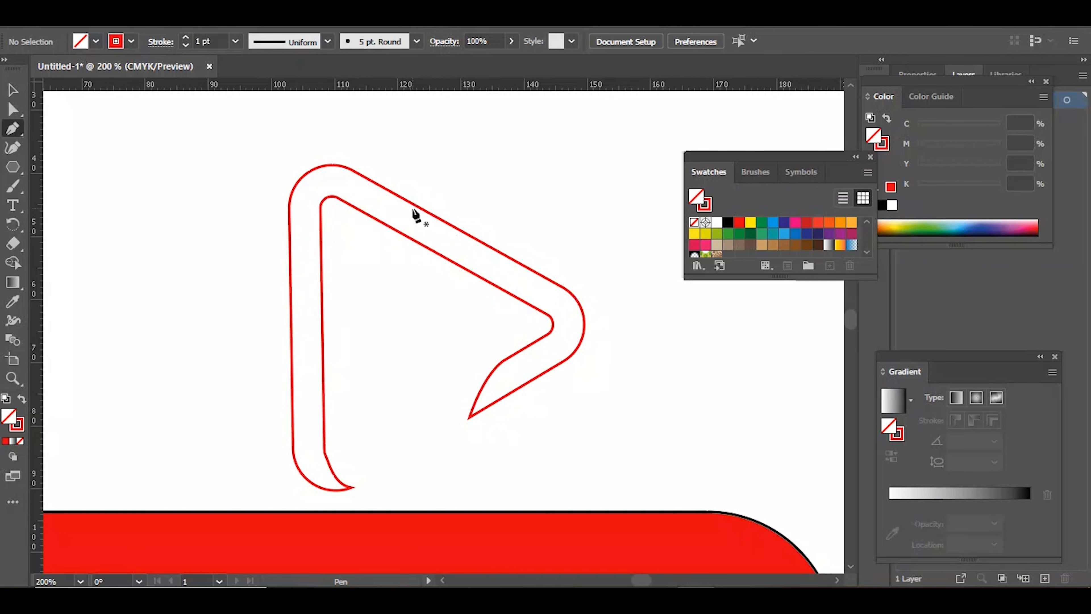
click(383, 187)
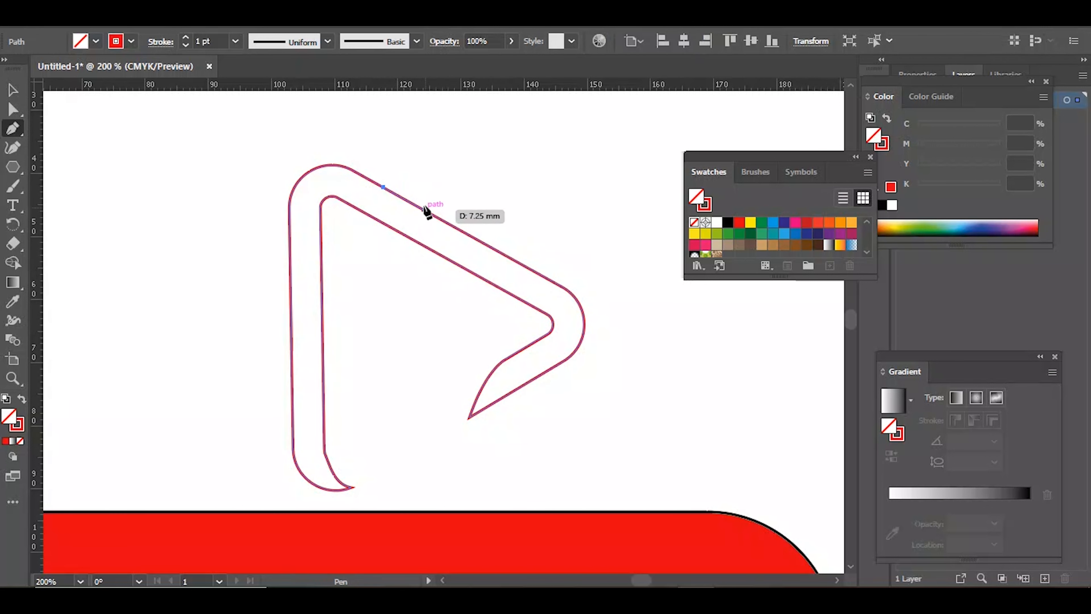
click(505, 254)
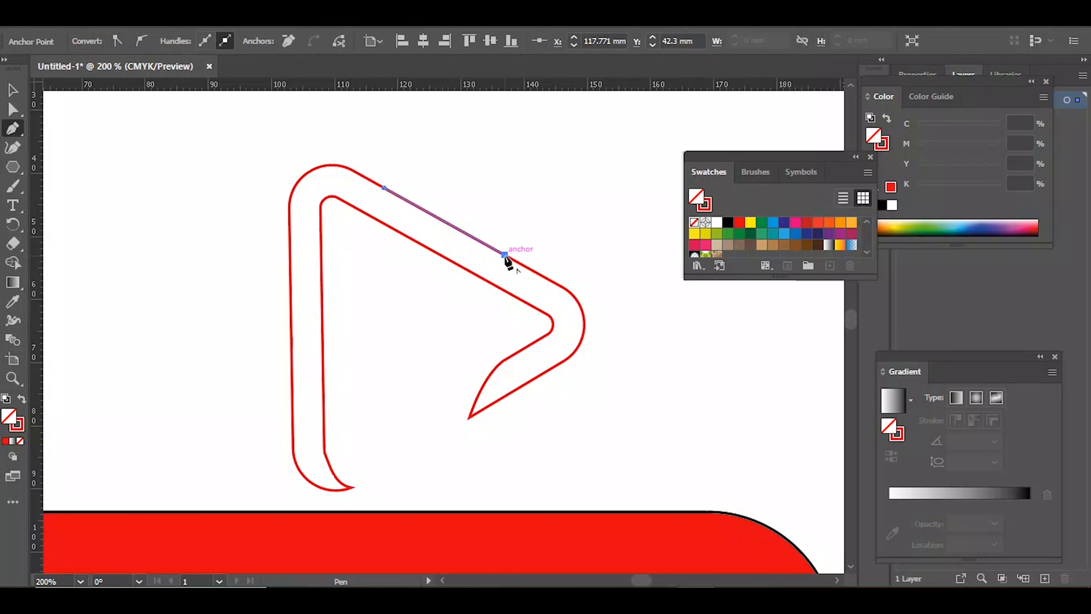
click(486, 279)
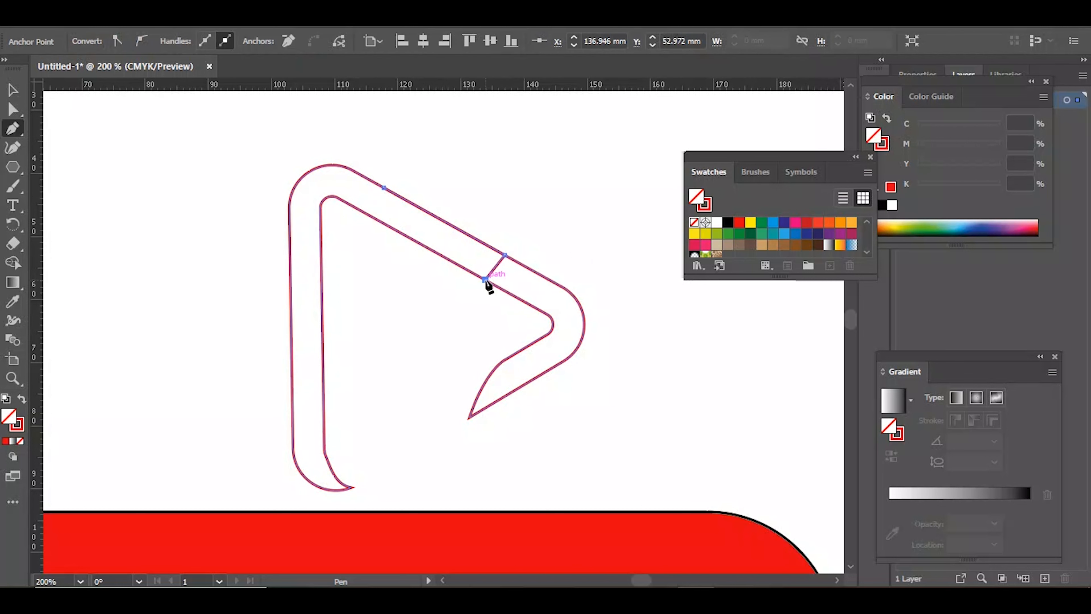
key(Escape)
click(367, 214)
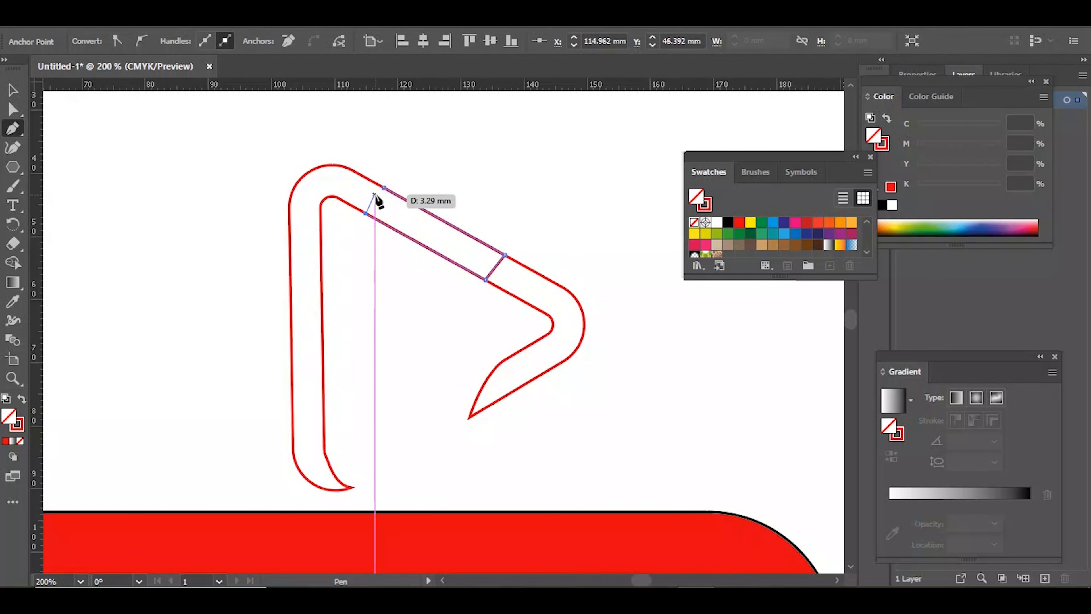
click(384, 188)
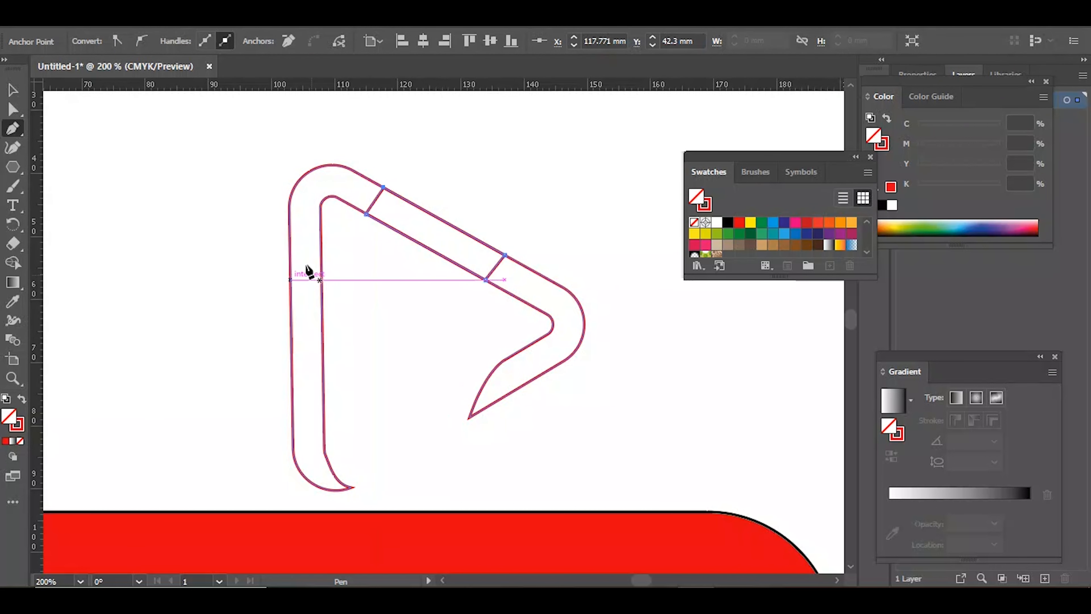
Step: Rotate the four-sided bar to a steep slant and shift it left so it crosses the triangle's upper arm
click(12, 90)
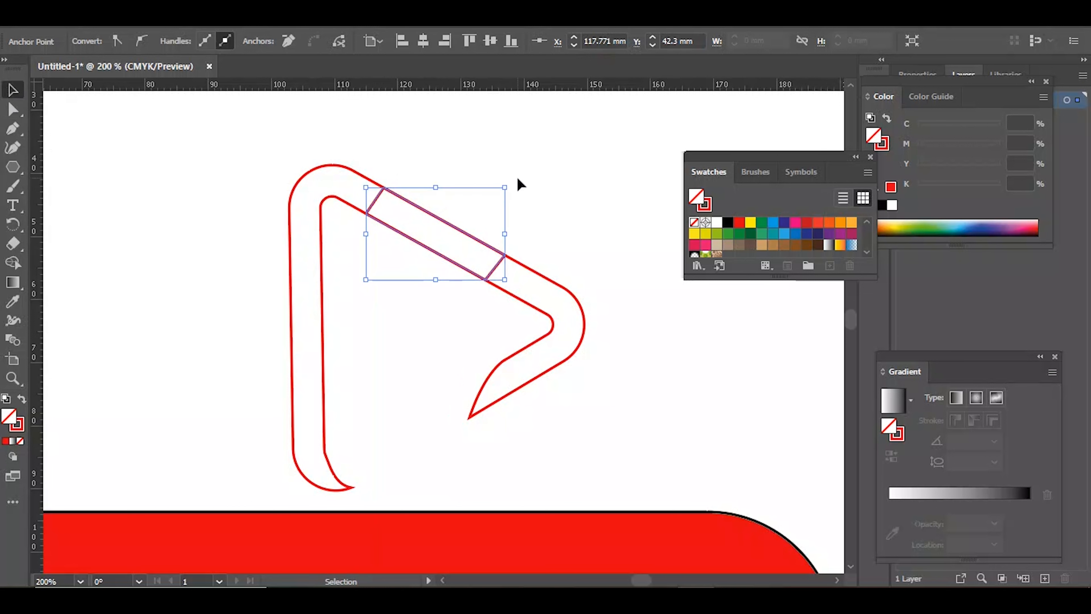
drag(505, 178, 513, 244)
drag(417, 232, 389, 244)
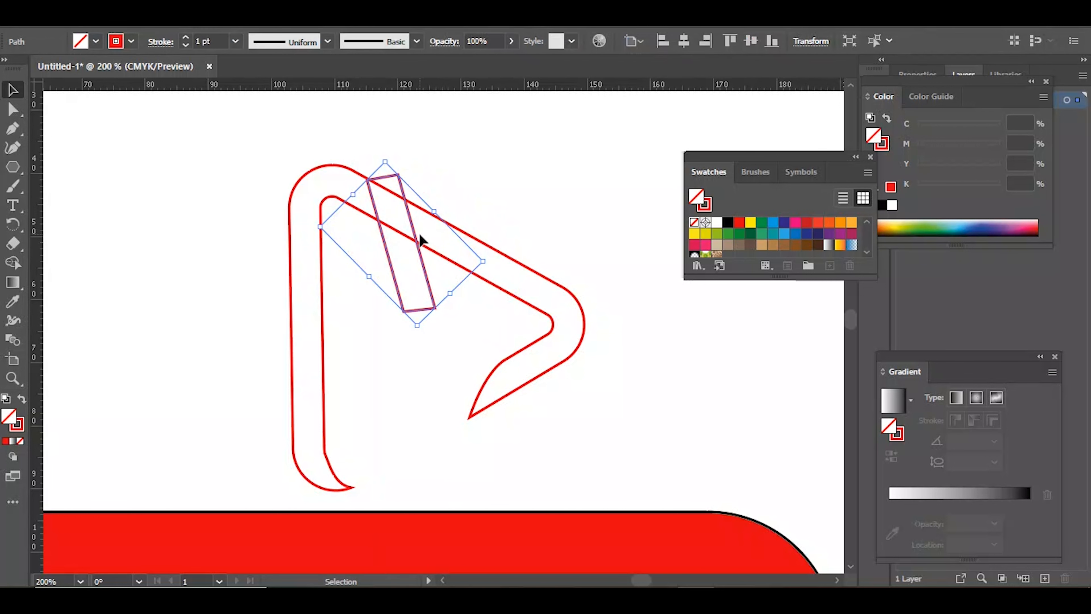
Step: Duplicate the slanted bar to the right and reflect the copy across the vertical axis
drag(420, 237, 492, 244)
right_click(493, 244)
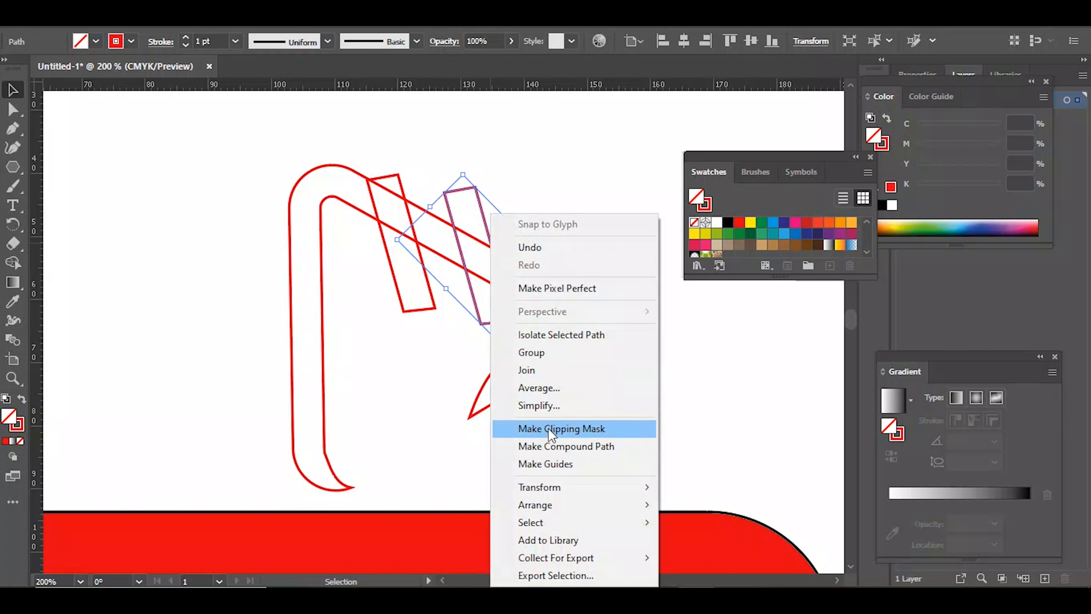
mouse_move(552, 489)
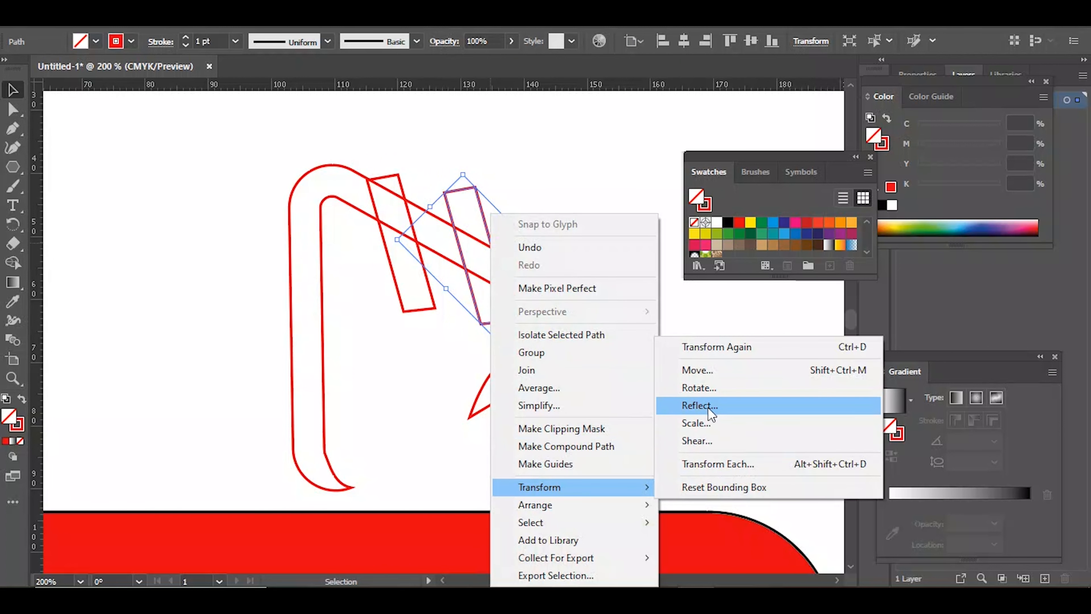
click(711, 413)
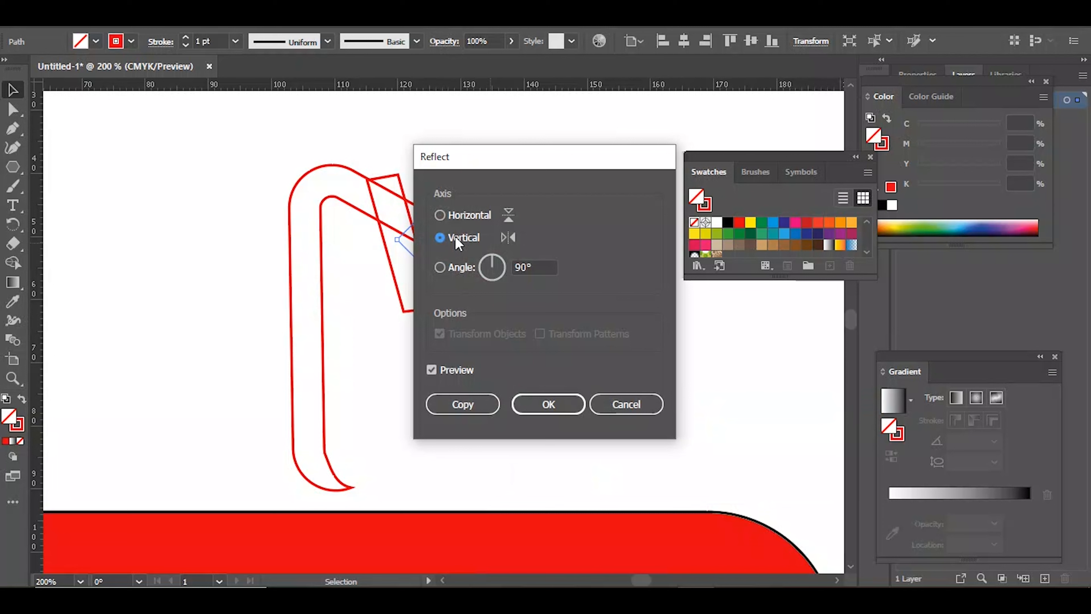
click(545, 405)
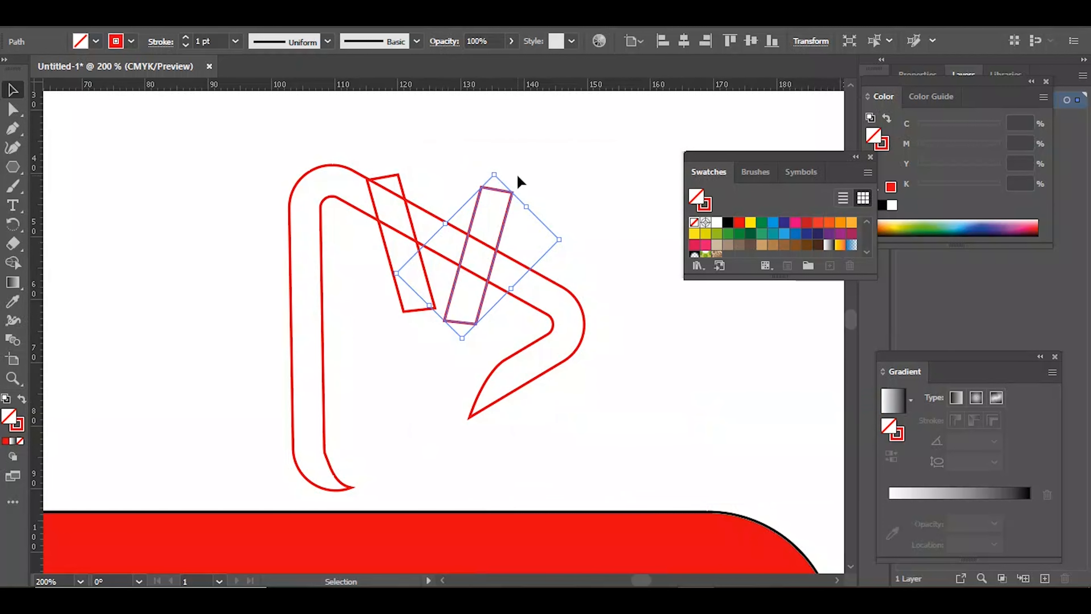
Step: Rotate the reflected bar to a flatter slant and move it over the first bar to form an X across the upper arm
drag(497, 167, 464, 249)
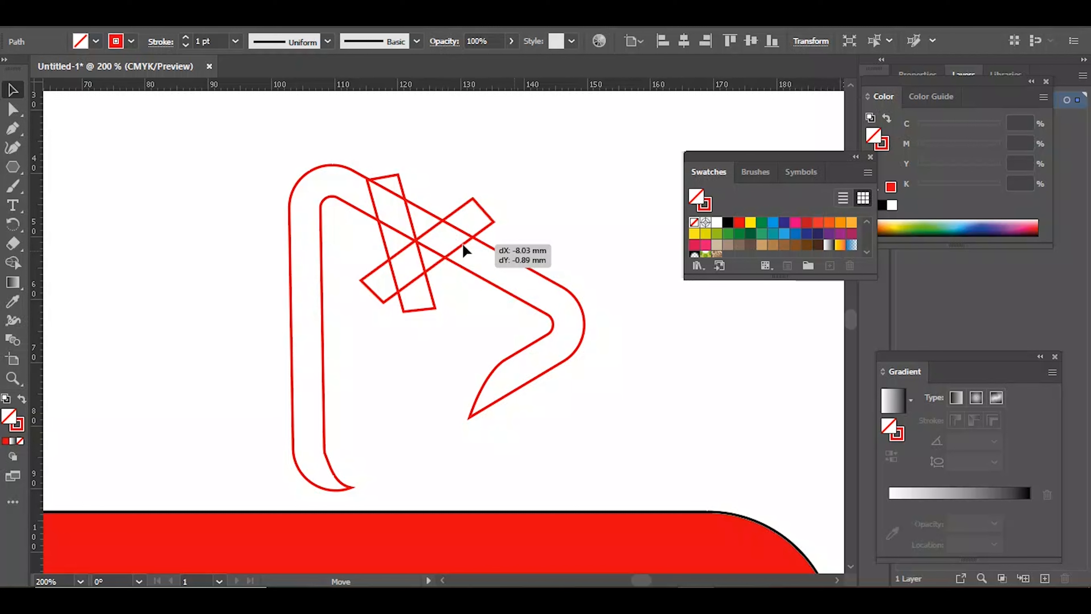
drag(463, 249, 463, 248)
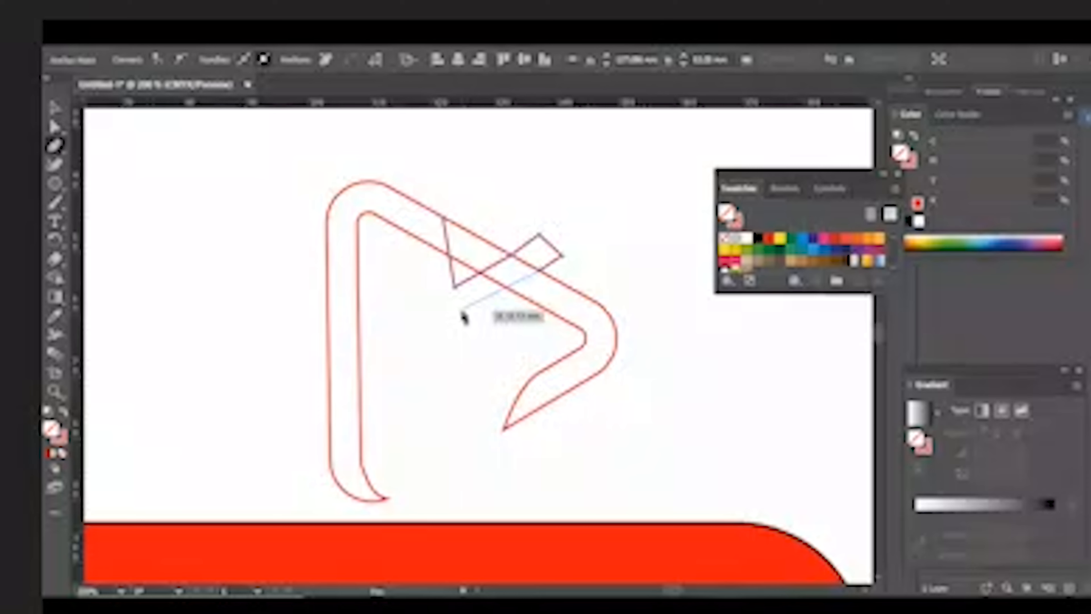
Step: Merge the outlined triangle with the crossed bars' inner sections into one zigzag band using Shape Builder
click(55, 108)
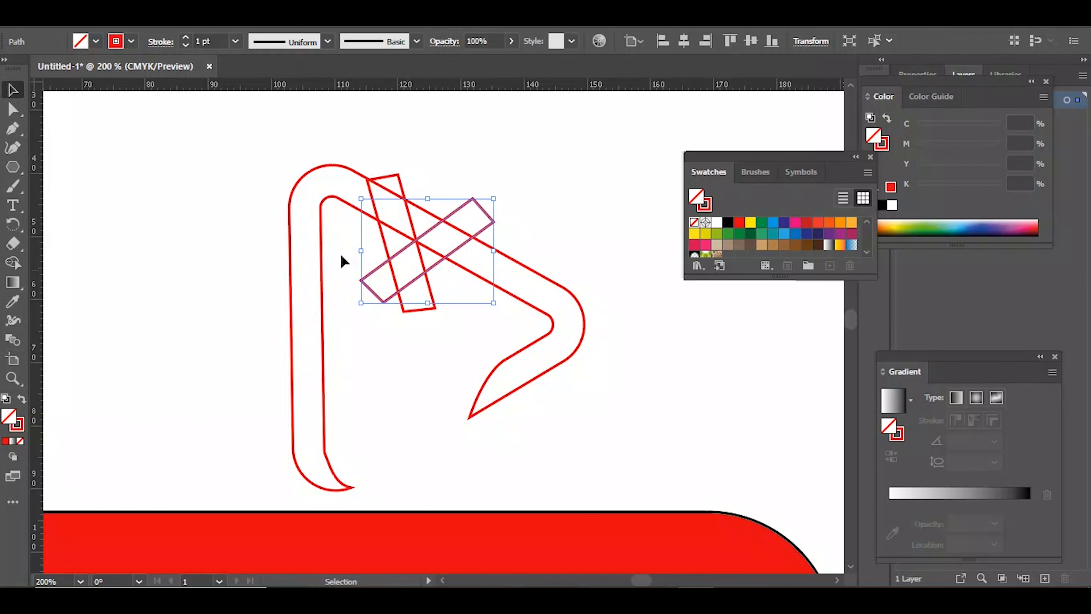
drag(237, 140, 609, 482)
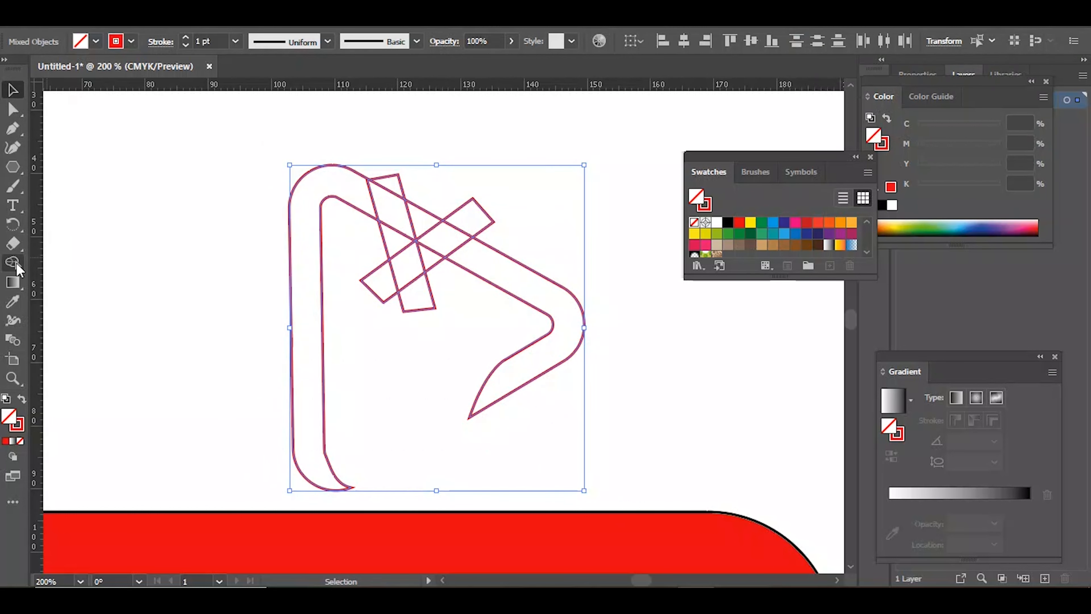
click(15, 264)
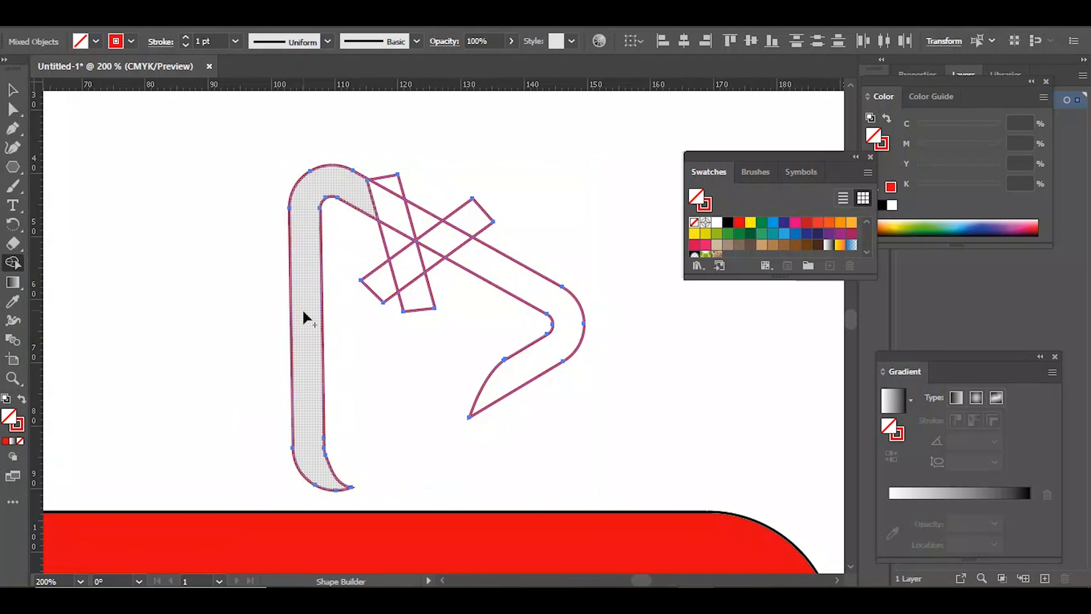
mouse_move(325, 186)
mouse_down()
mouse_move(383, 206)
mouse_move(407, 258)
mouse_move(440, 241)
mouse_move(522, 286)
mouse_up()
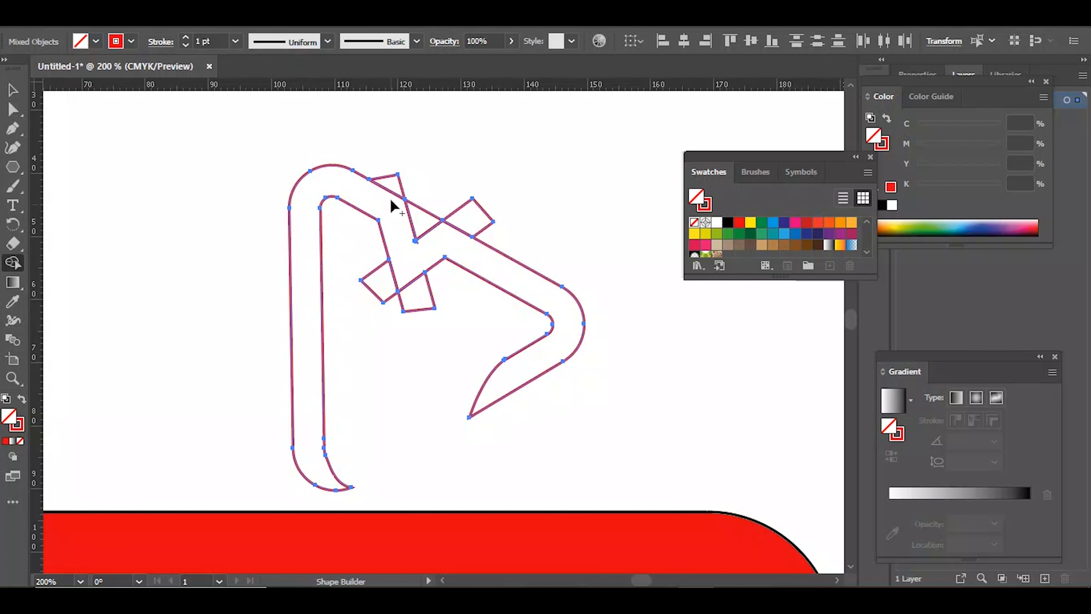
Step: Remove the leftover bar ends protruding above and below the triangle's upper arm with Shape Builder
mouse_move(379, 158)
mouse_down()
mouse_move(441, 209)
mouse_move(504, 236)
mouse_up()
drag(379, 158, 495, 236)
mouse_move(376, 159)
mouse_down()
mouse_move(433, 207)
mouse_move(426, 219)
mouse_up()
drag(447, 292, 410, 310)
drag(364, 262, 388, 290)
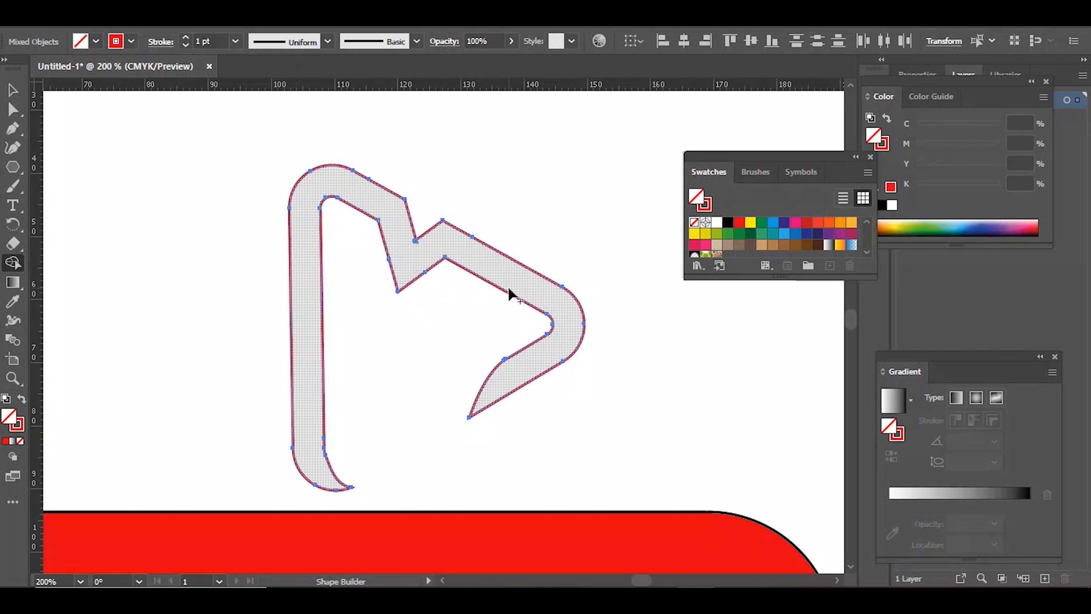
Step: Round the merged outline's sharp corners, including the notch and both arm tips, to about 0.82 mm
key(a)
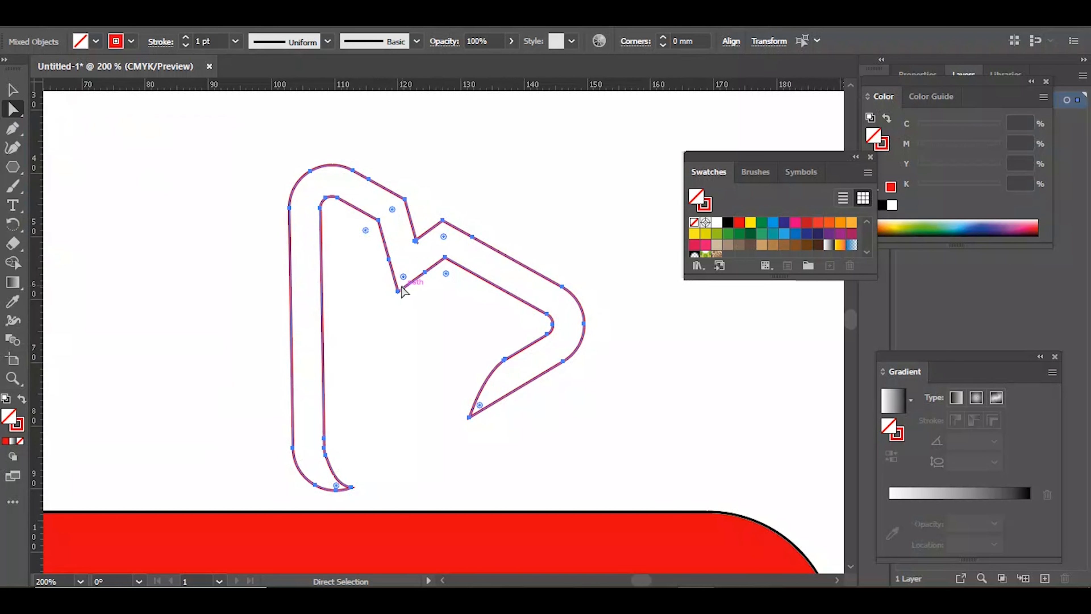
drag(403, 279, 443, 245)
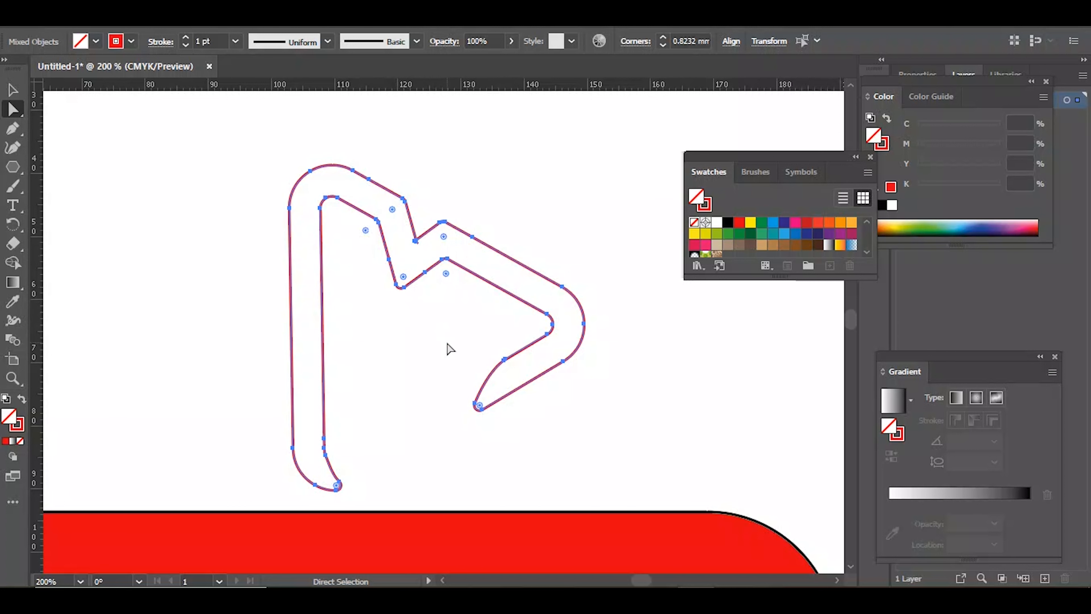
key(v)
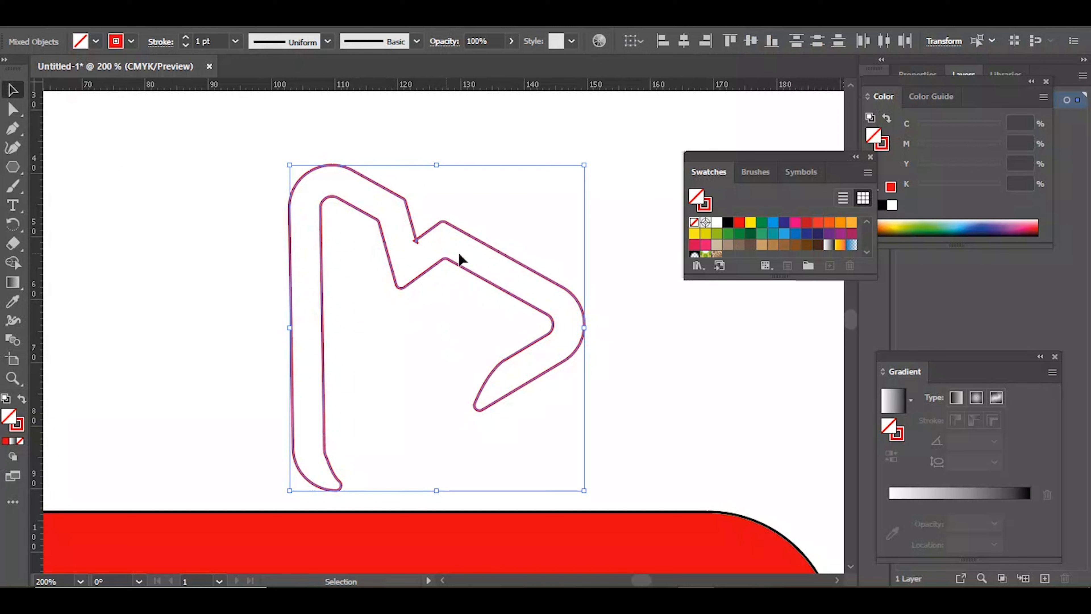
Step: Move the merged outline up and to the right, clear of the stray fragment at the notch, and delete the fragment
click(471, 239)
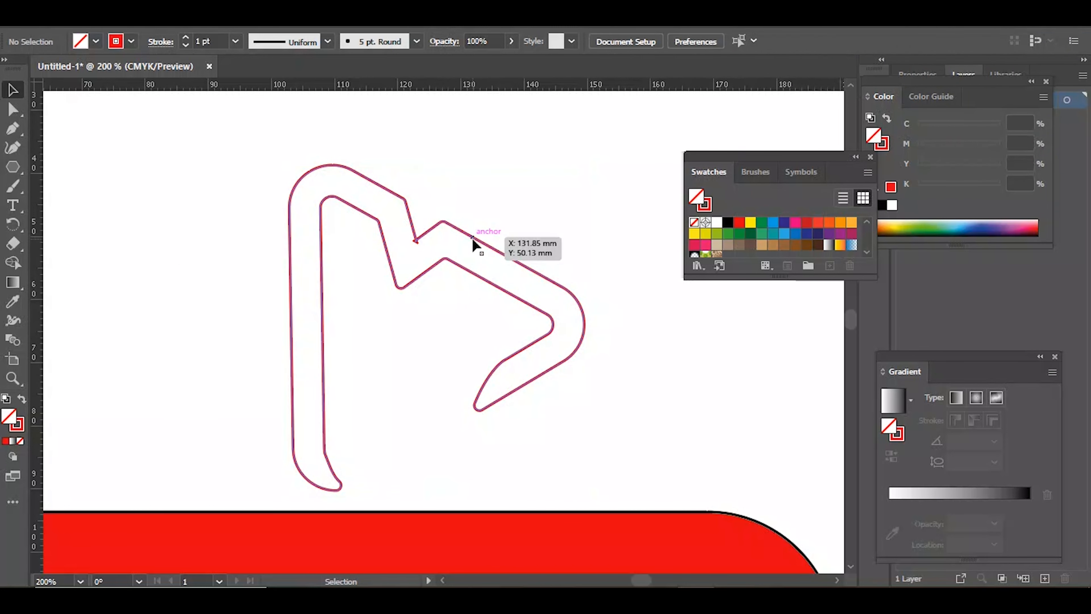
drag(486, 249, 627, 206)
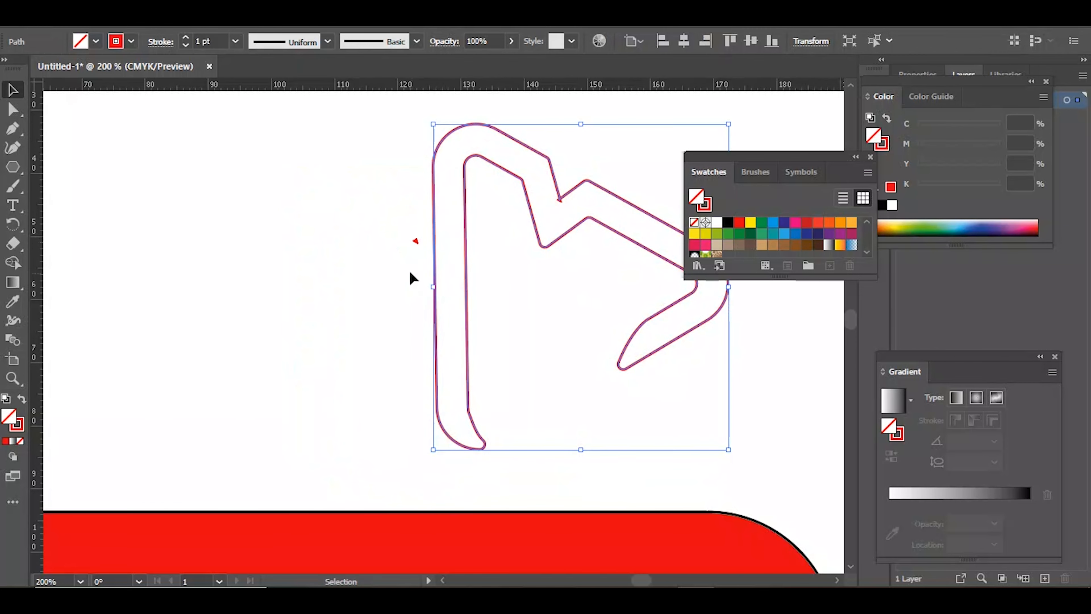
click(420, 248)
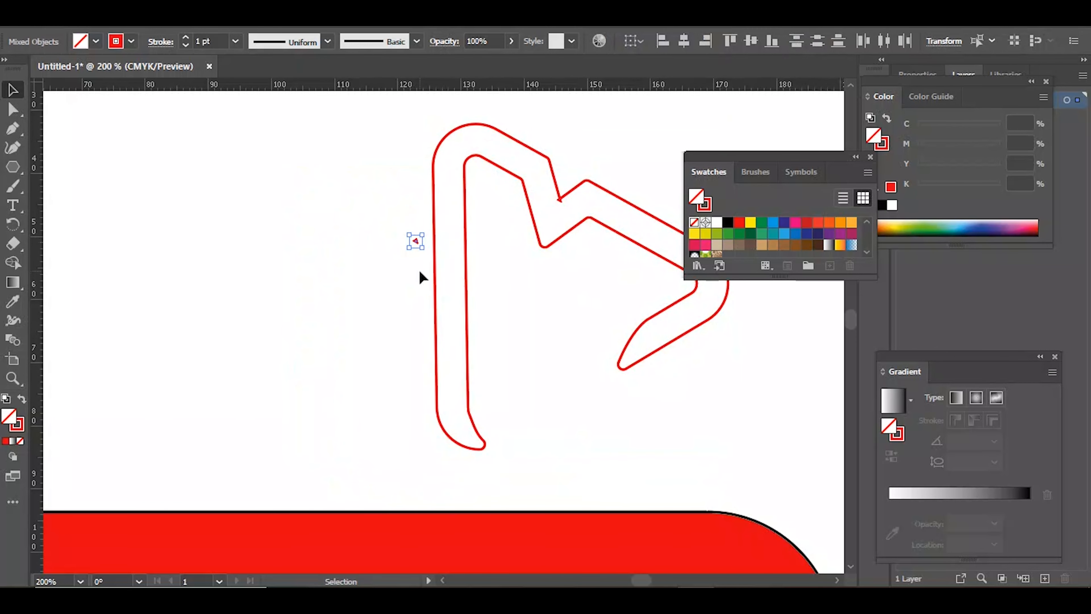
key(Delete)
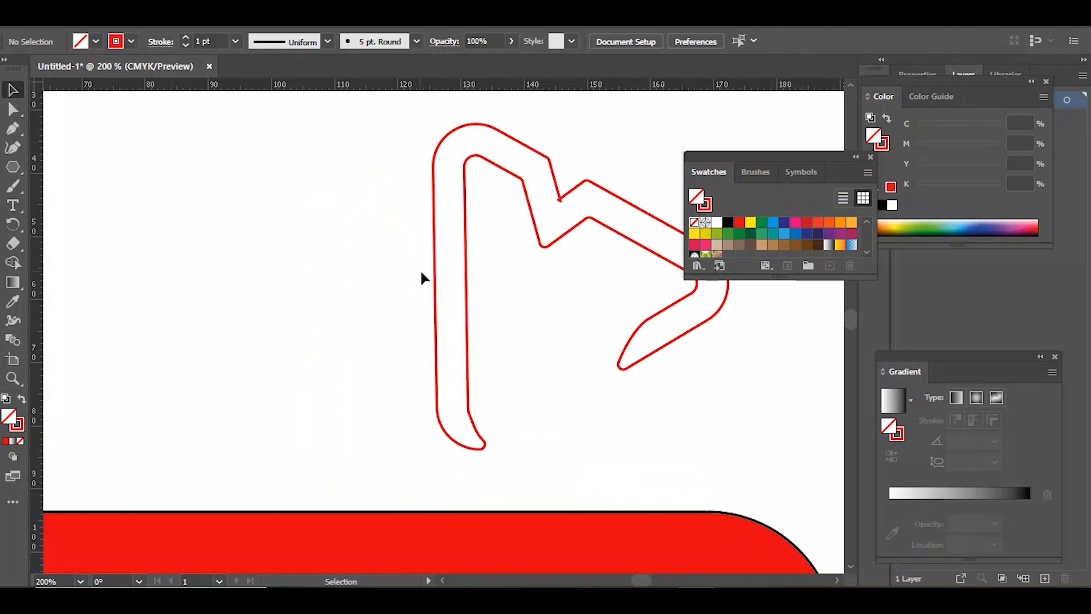
click(559, 201)
drag(571, 214, 427, 253)
key(a)
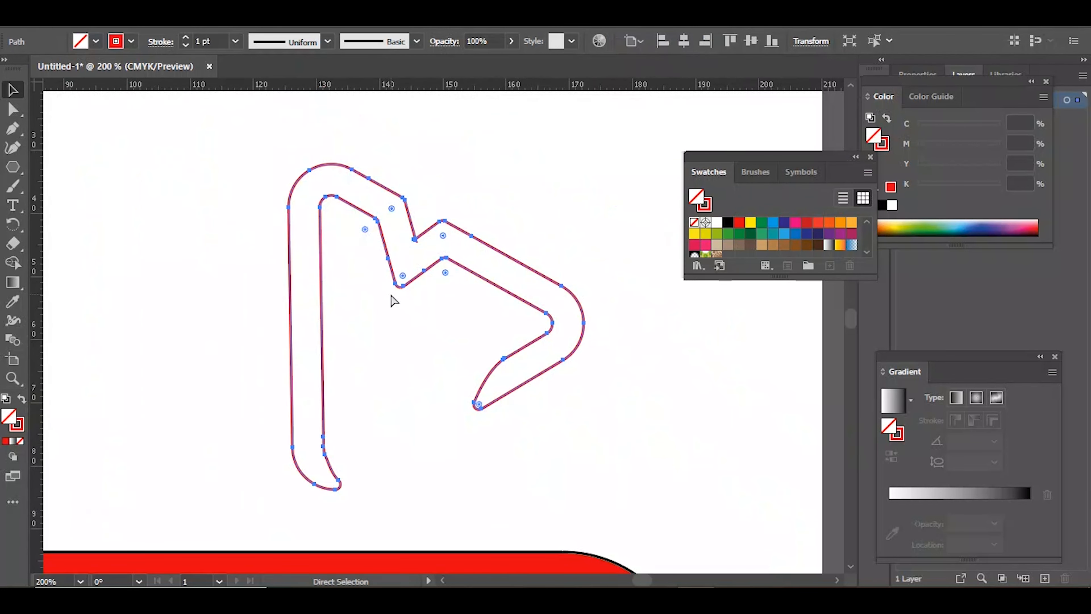
key(ctrl+minus)
key(v)
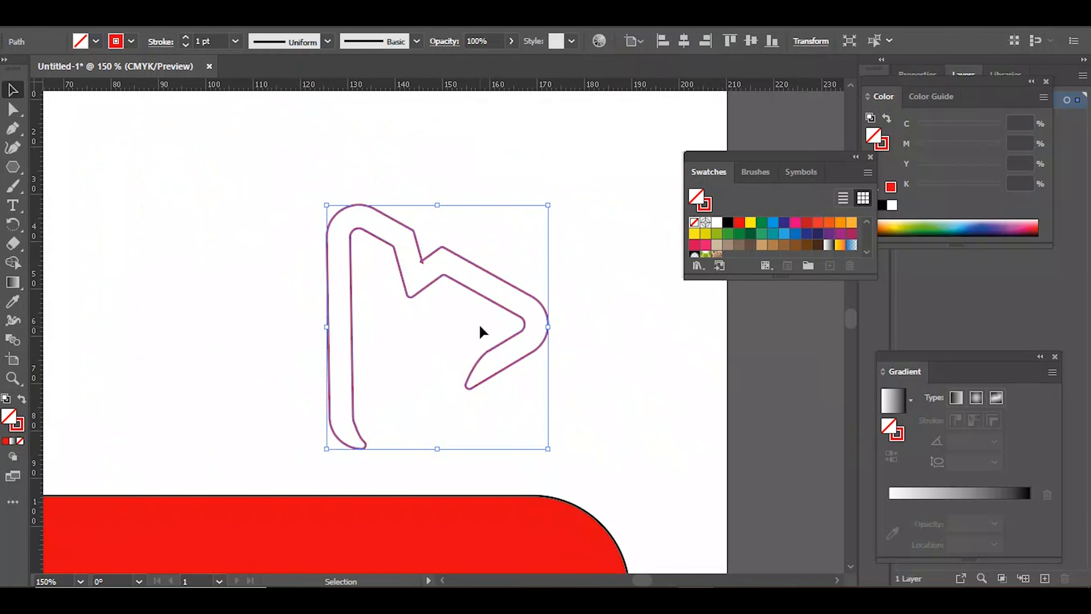
click(501, 314)
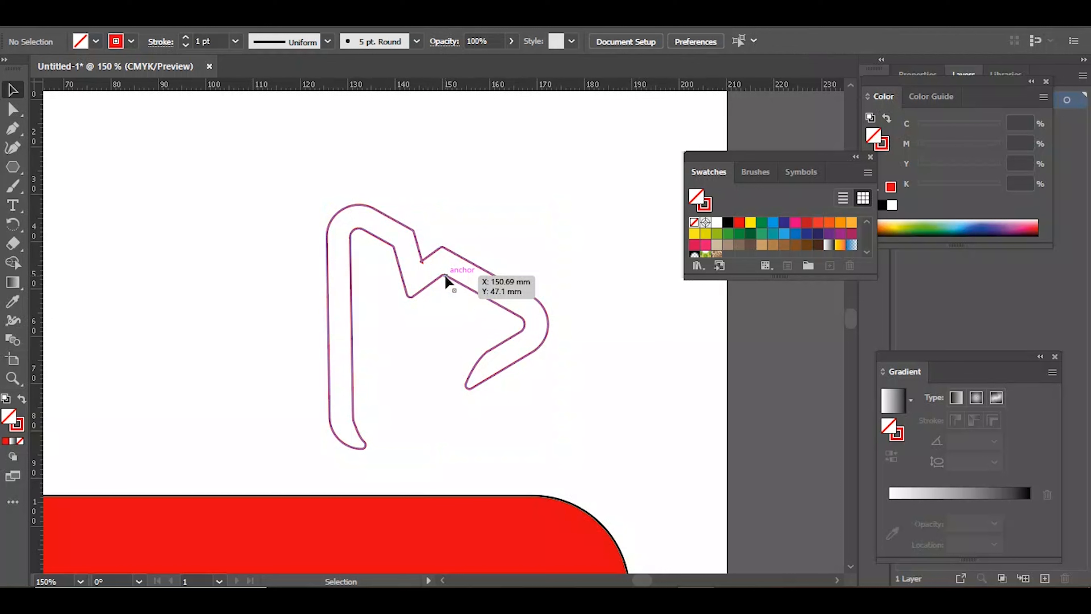
click(521, 322)
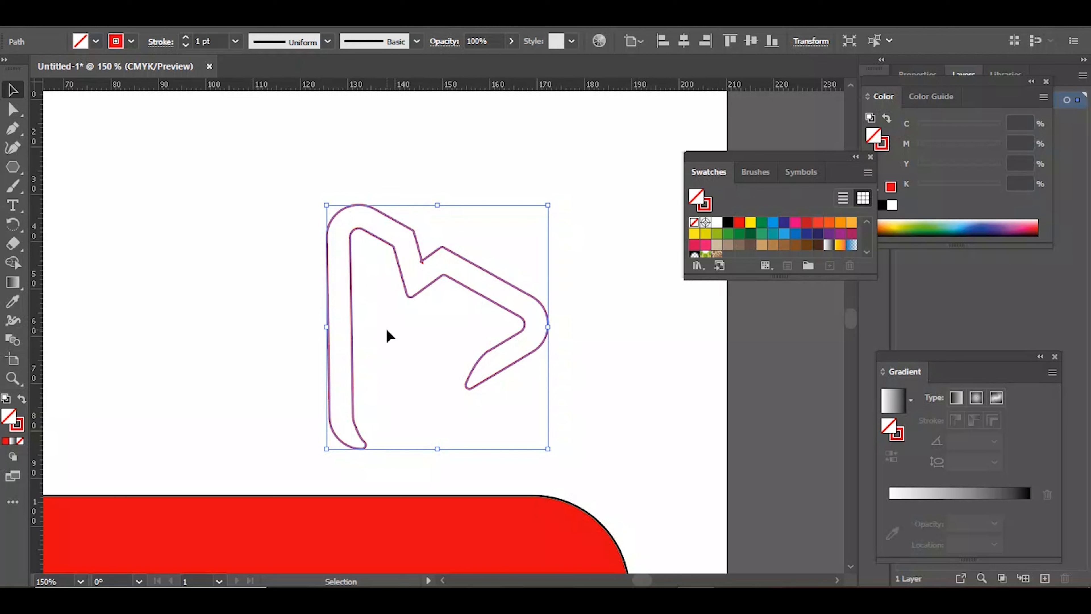
Step: Add the letter M as text inside the triangle outline and set its font to Giddyup Std
click(13, 205)
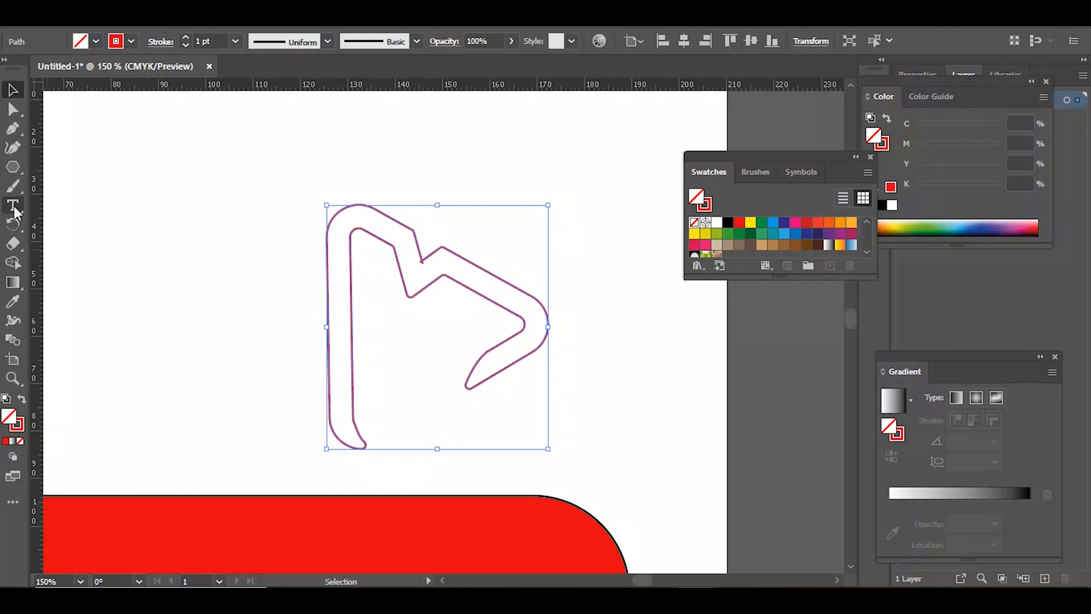
click(372, 339)
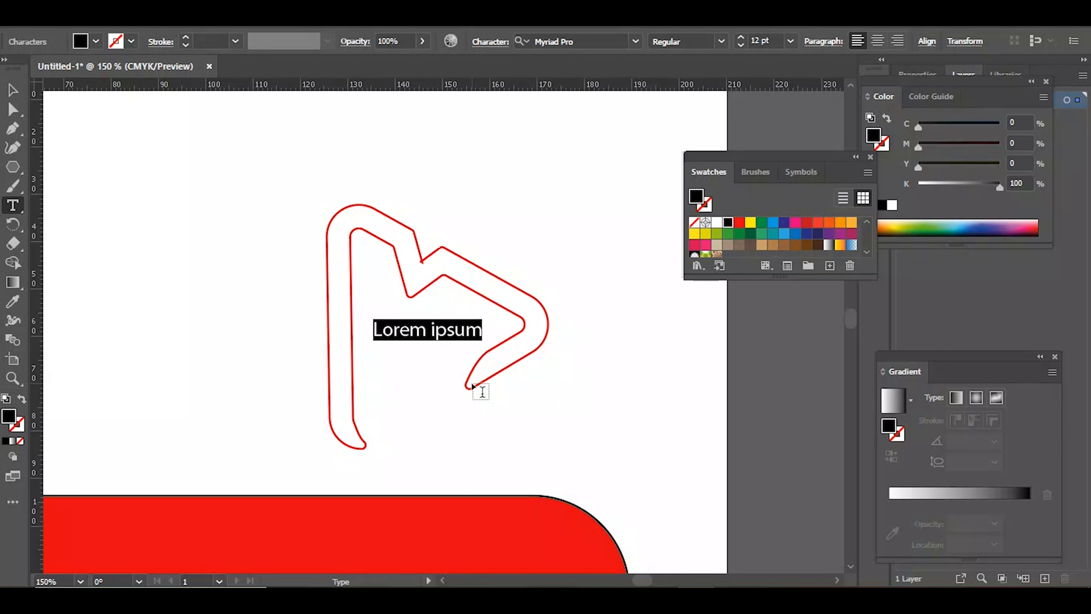
text(M)
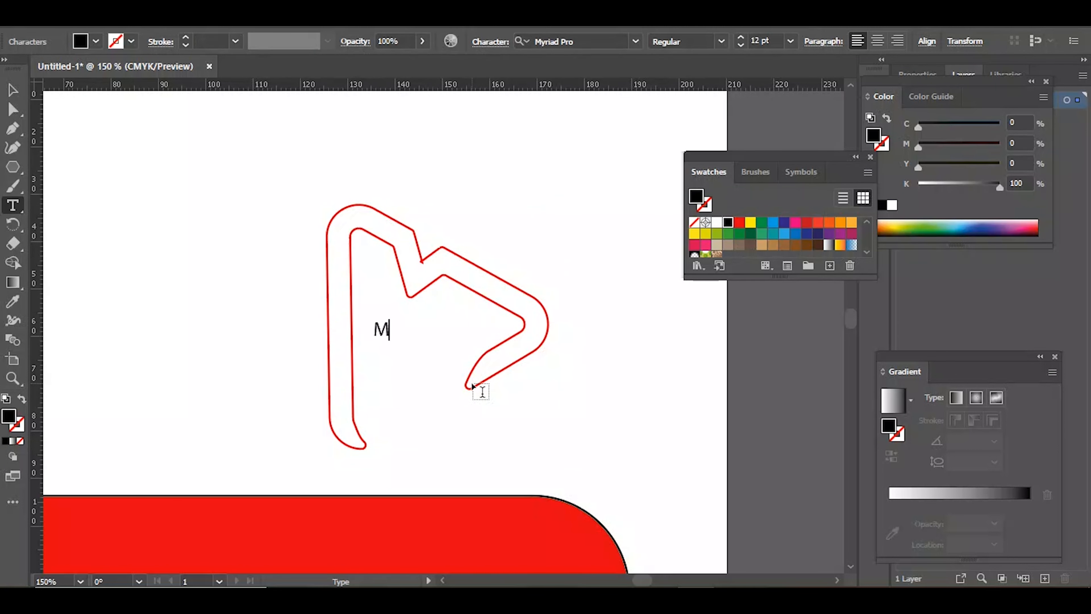
key(ctrl+a)
click(636, 41)
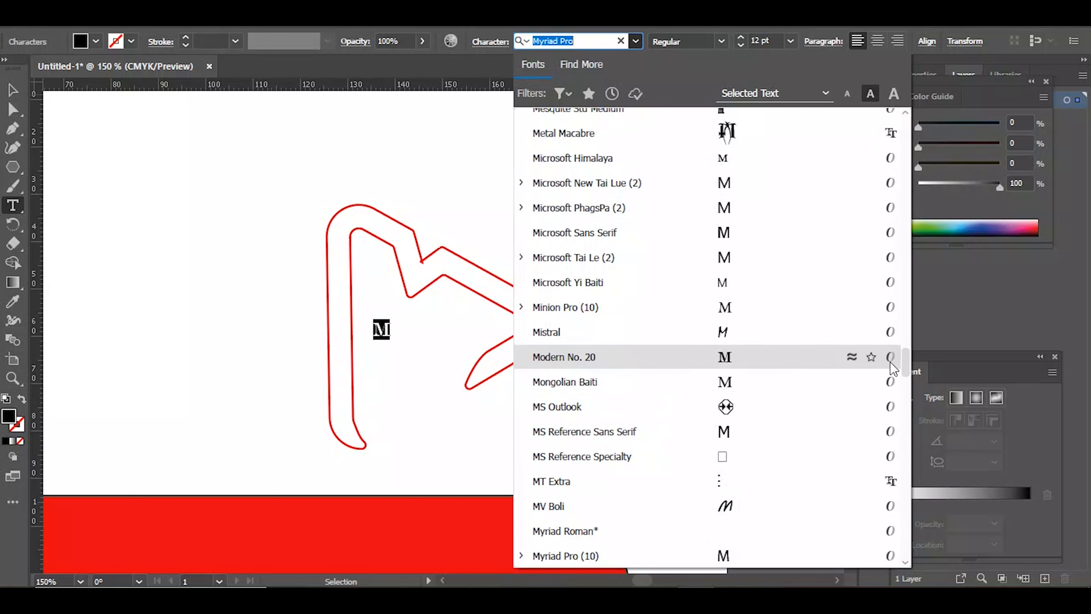
drag(905, 358, 931, 126)
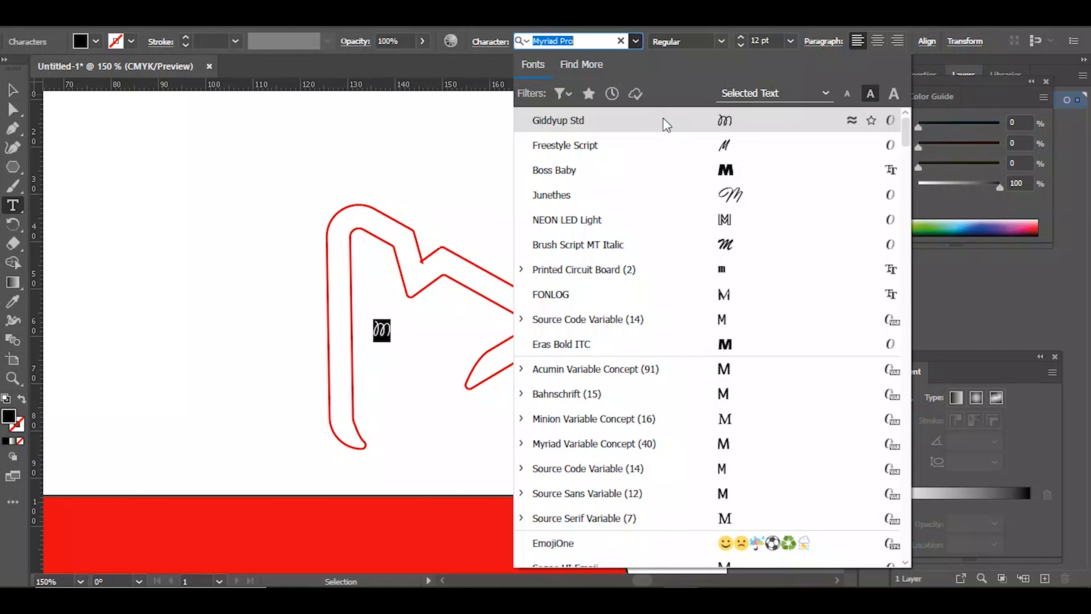
click(665, 125)
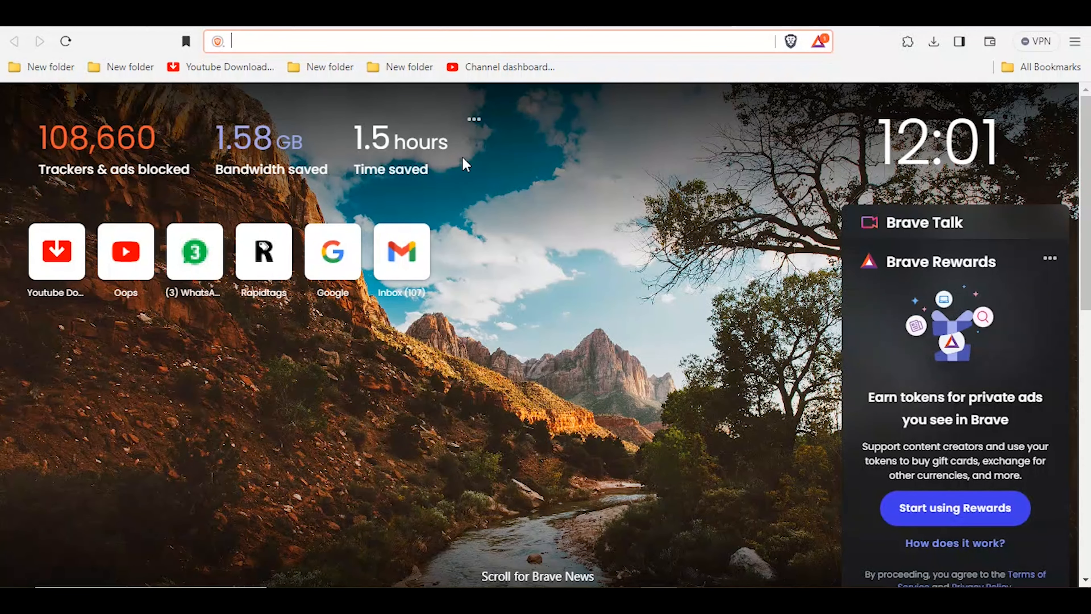
Step: Switch to the Brave browser and search Google for "209 logo fonts free download"
click(349, 254)
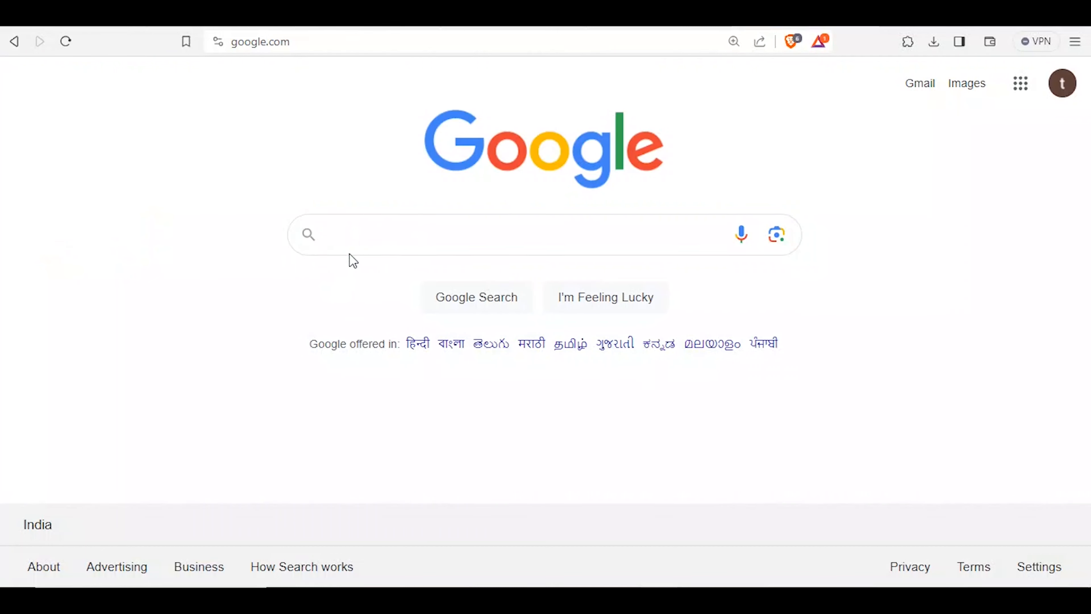
click(359, 235)
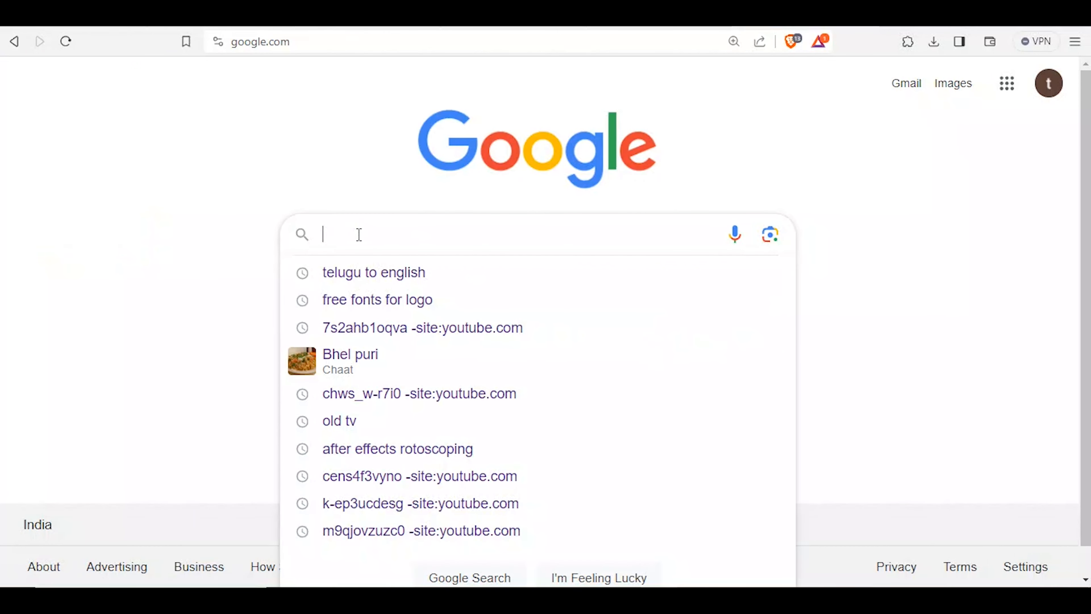
text(209)
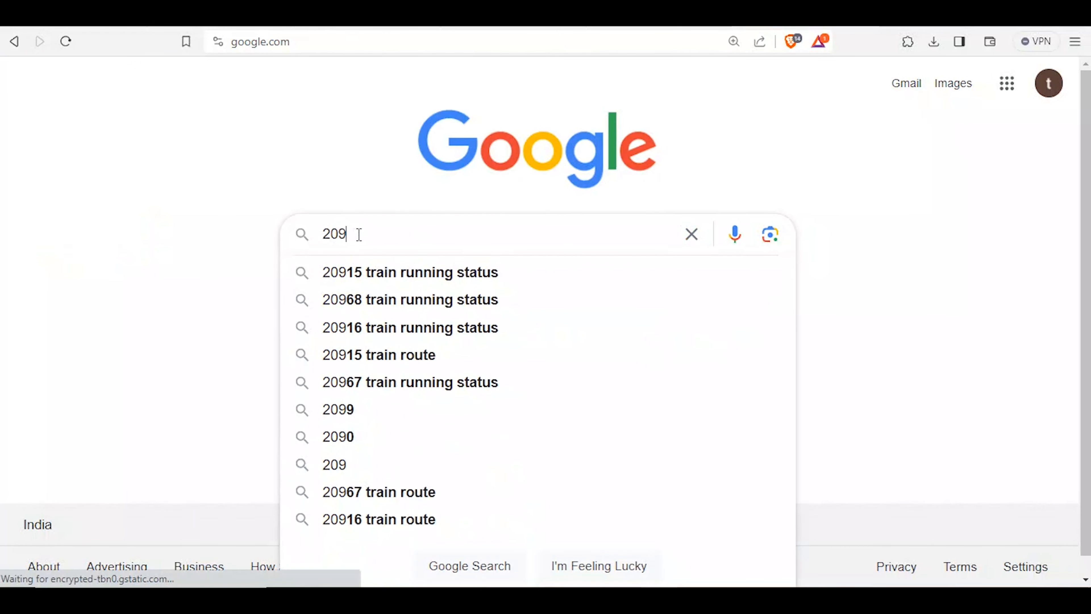
text( logo)
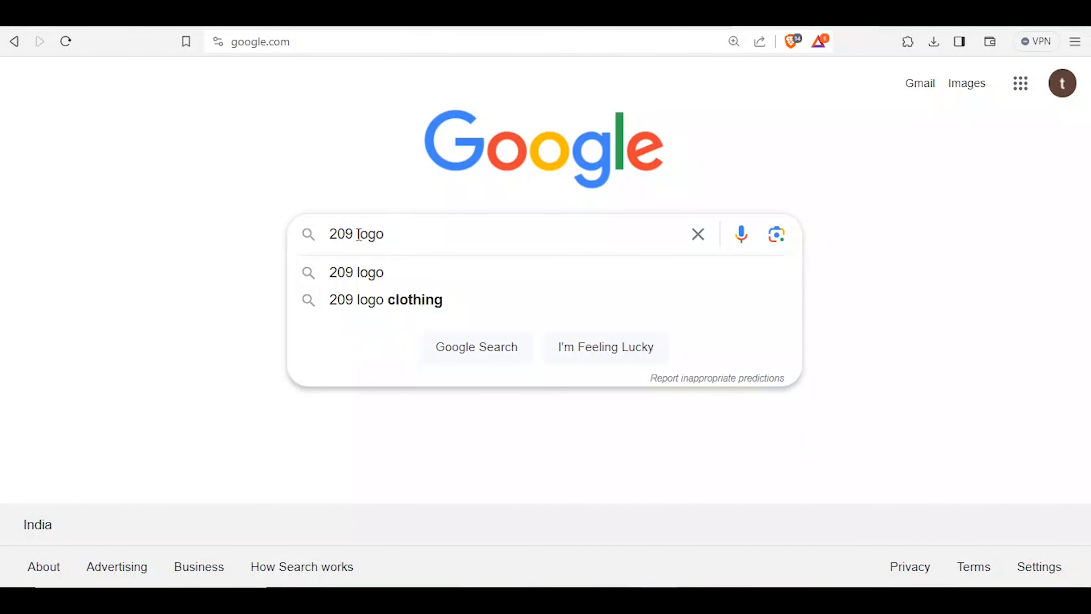
text( fo)
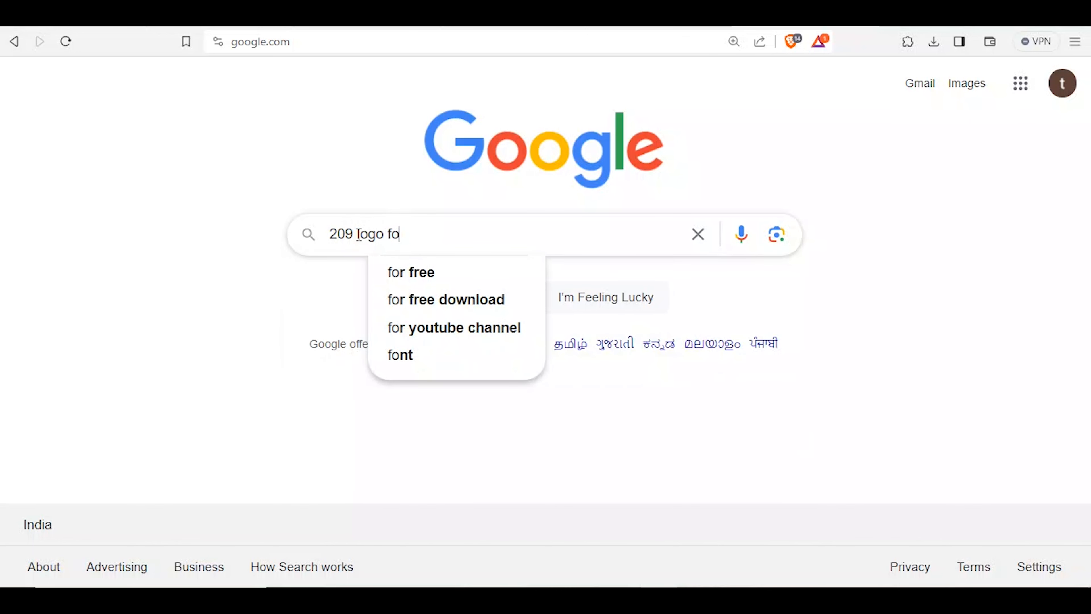
text(nts)
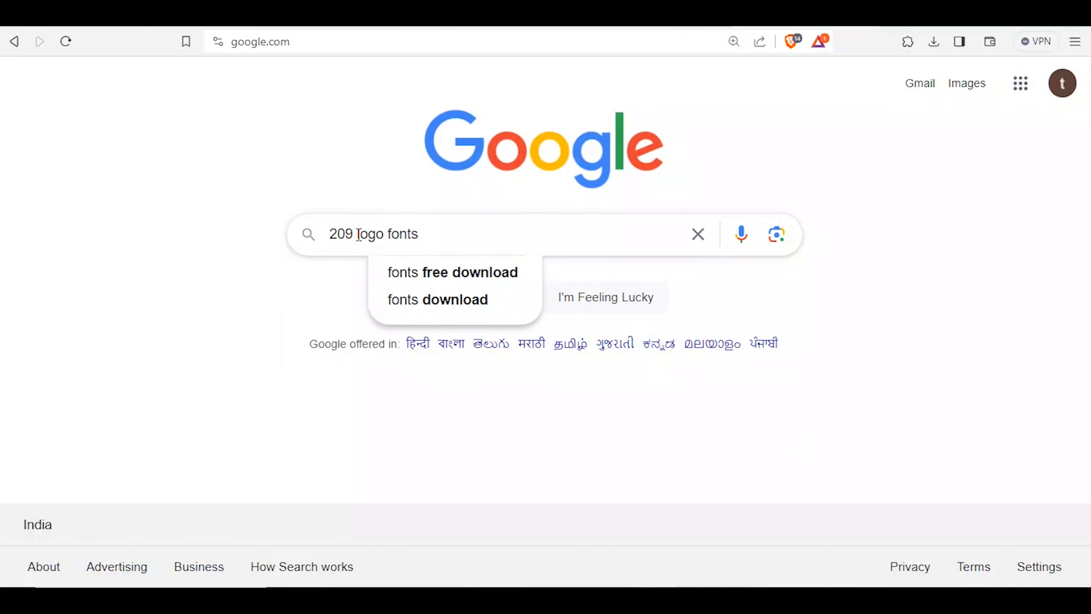
click(443, 278)
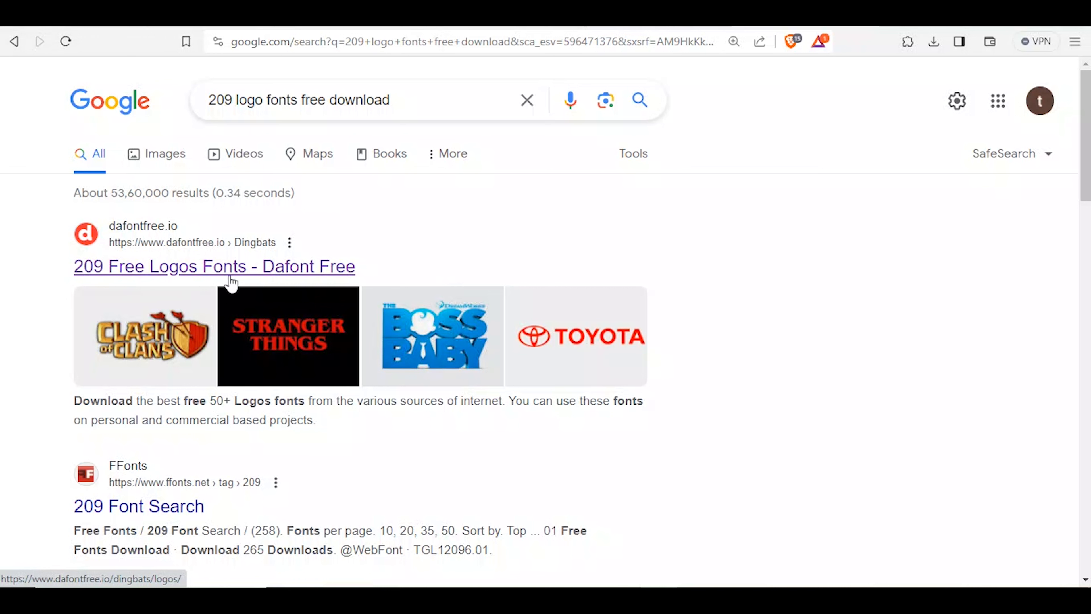
Step: Open the 209 Free Logos Fonts page on Dafont Free and look through the listed brand logo fonts
click(133, 237)
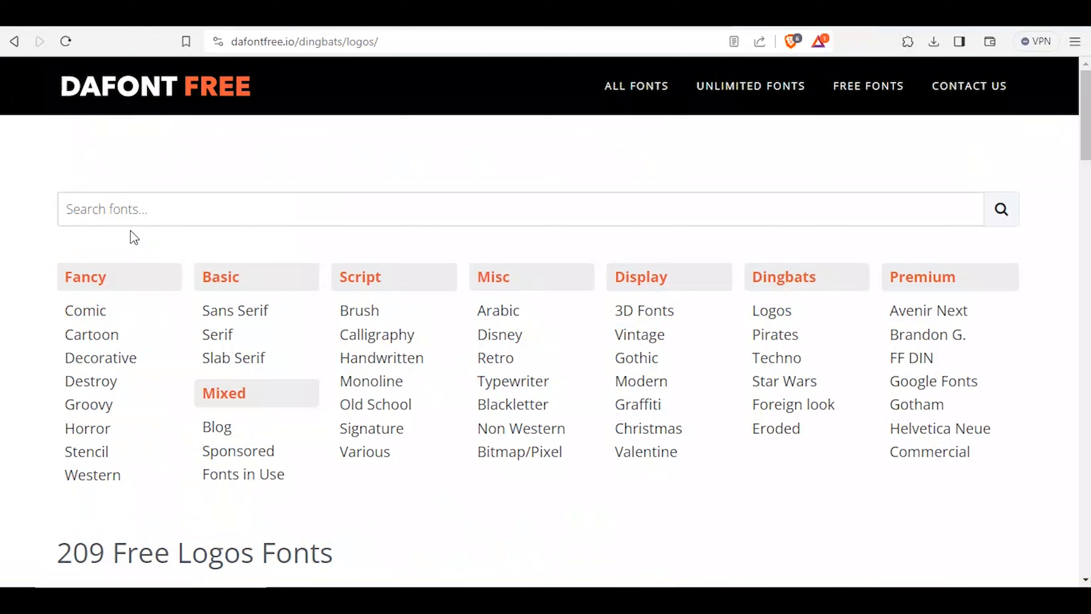
scroll(358, 358, down, 6)
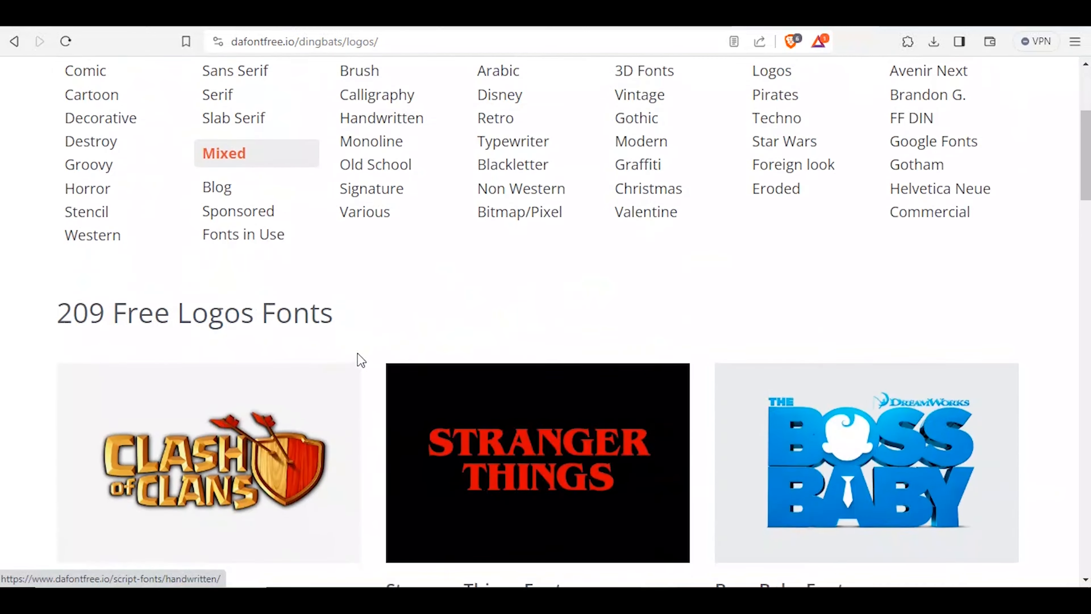
scroll(383, 338, down, 11)
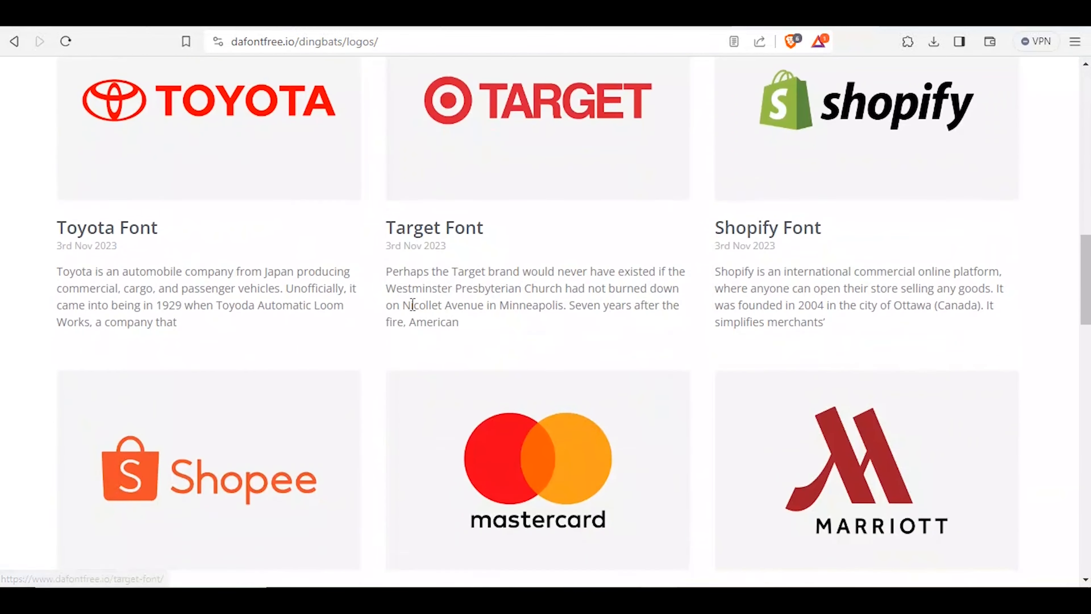
scroll(429, 367, down, 5)
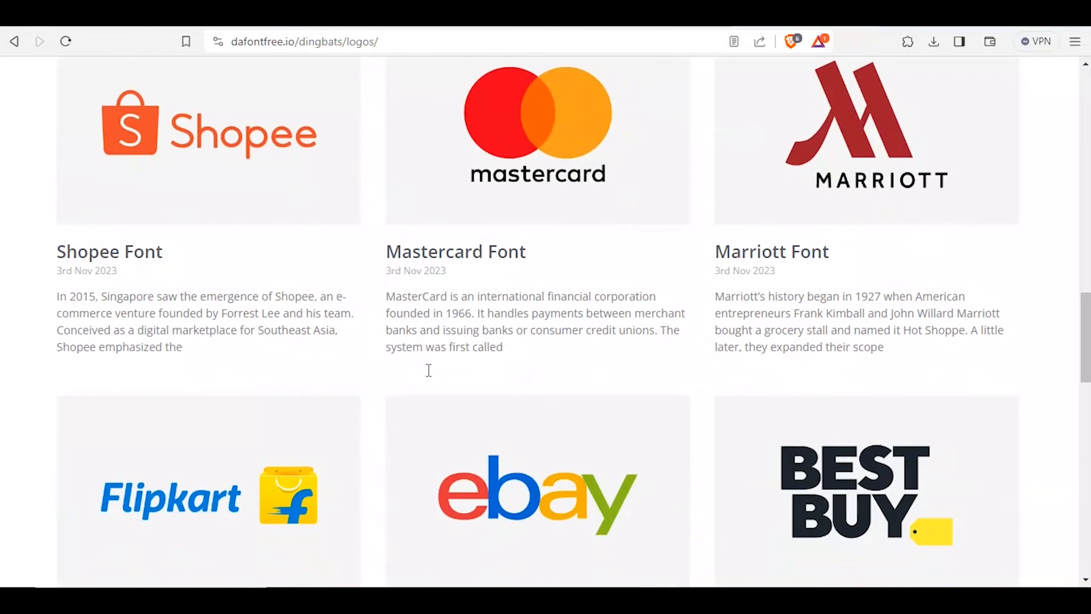
scroll(426, 377, down, 6)
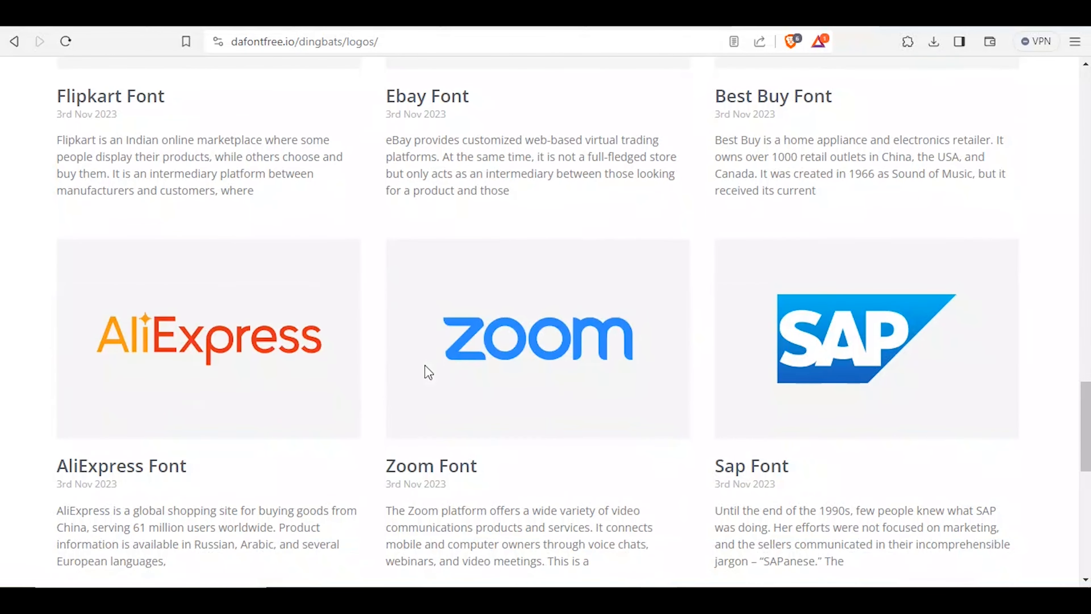
scroll(505, 349, down, 6)
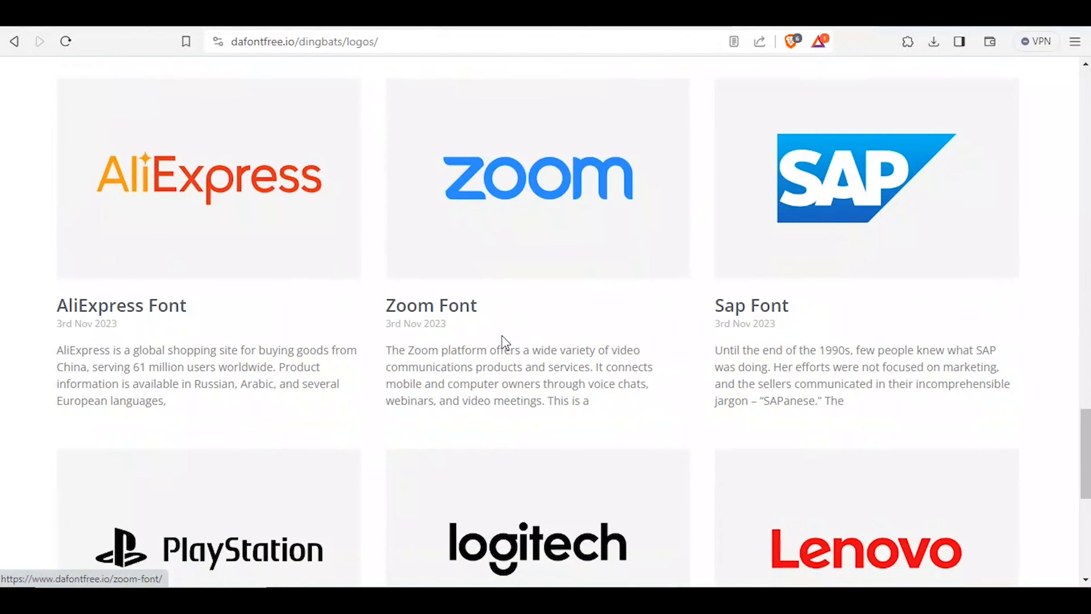
Step: Look through the remaining brand fonts on the first page of the logo font list, down to PlayStation, Logitech and Lenovo
scroll(504, 343, down, 3)
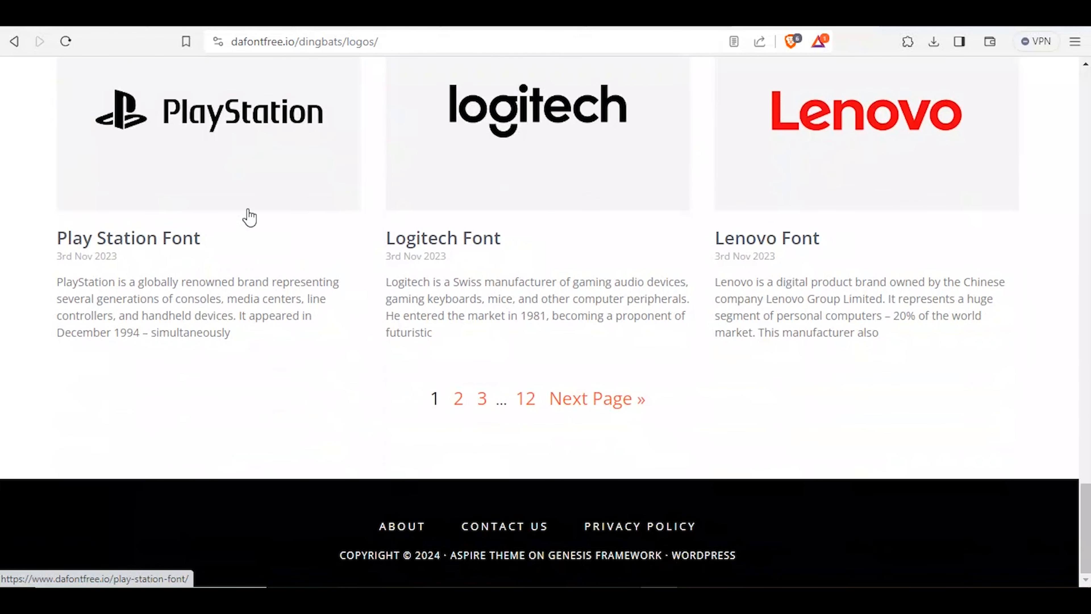
scroll(260, 220, up, 4)
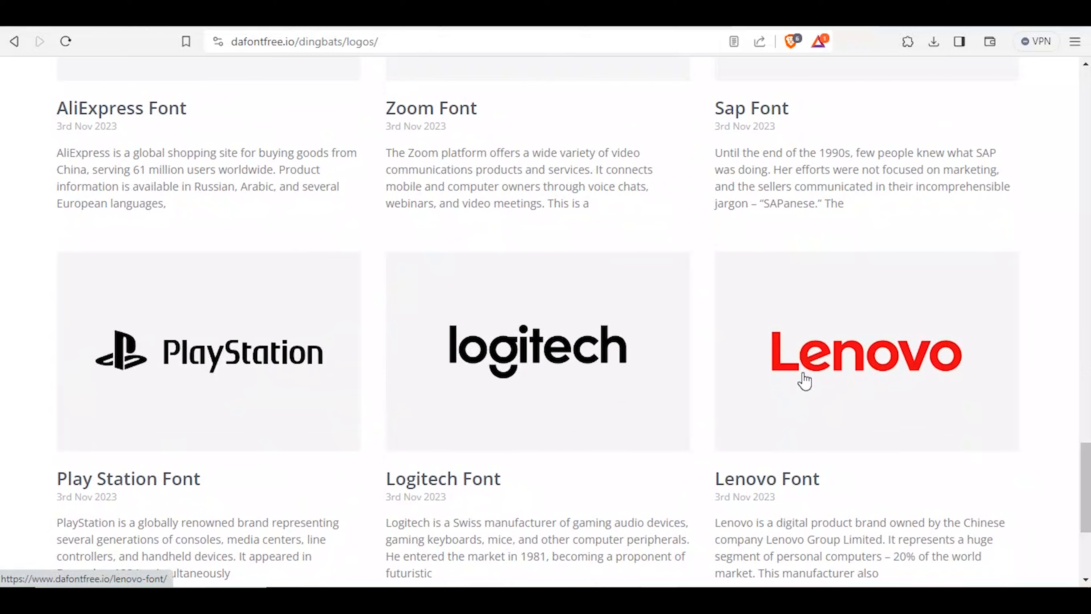
scroll(585, 369, up, 6)
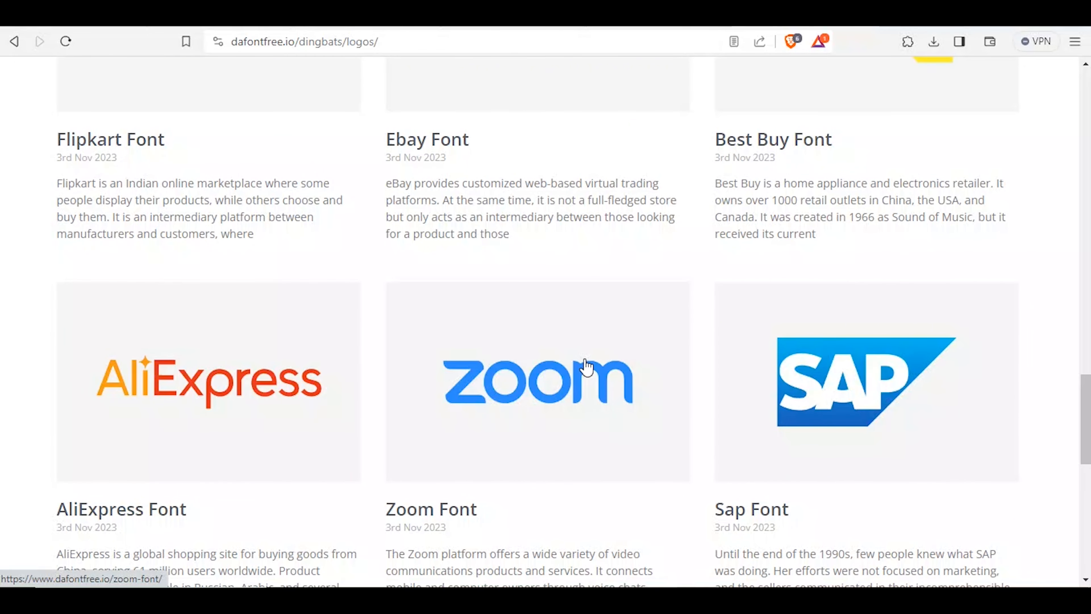
scroll(586, 368, down, 6)
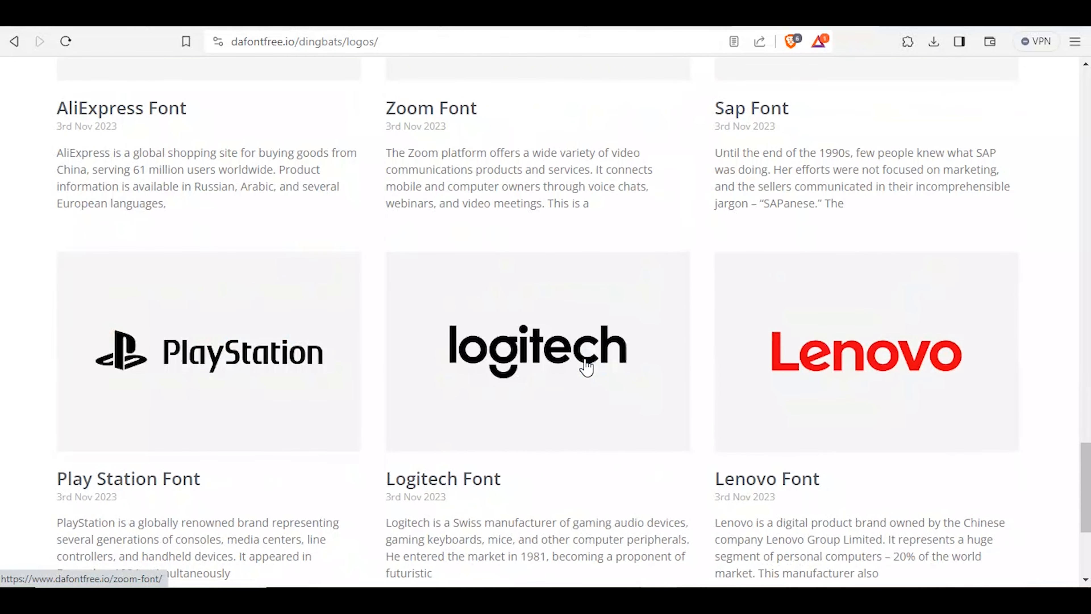
Step: Go to the second page of the logo font list and look through its brand fonts
scroll(737, 455, down, 4)
click(617, 405)
scroll(602, 400, down, 8)
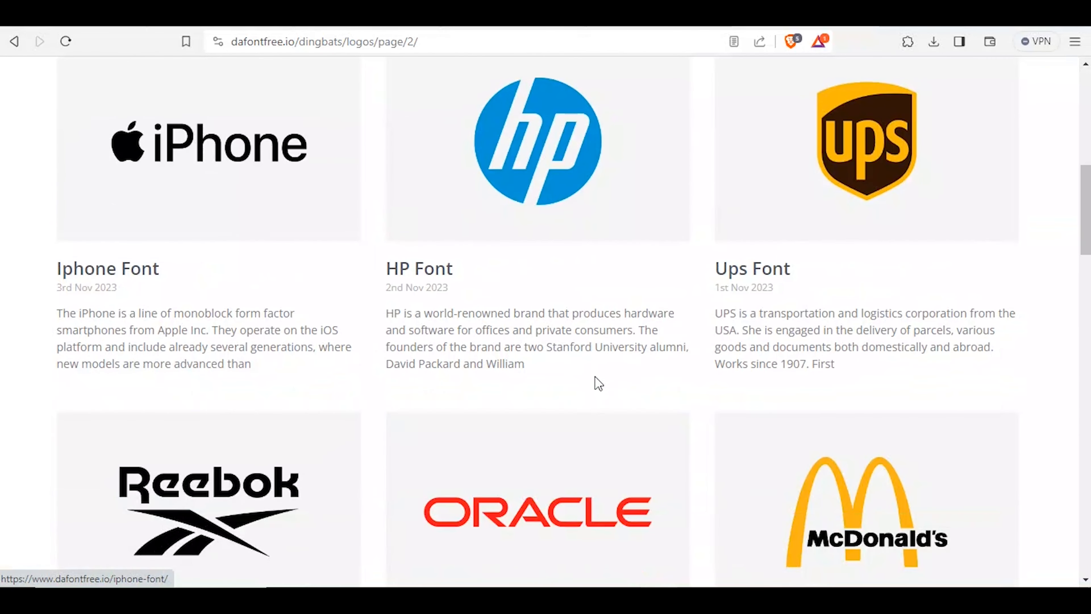
scroll(719, 436, down, 3)
scroll(599, 435, down, 5)
scroll(599, 435, down, 5)
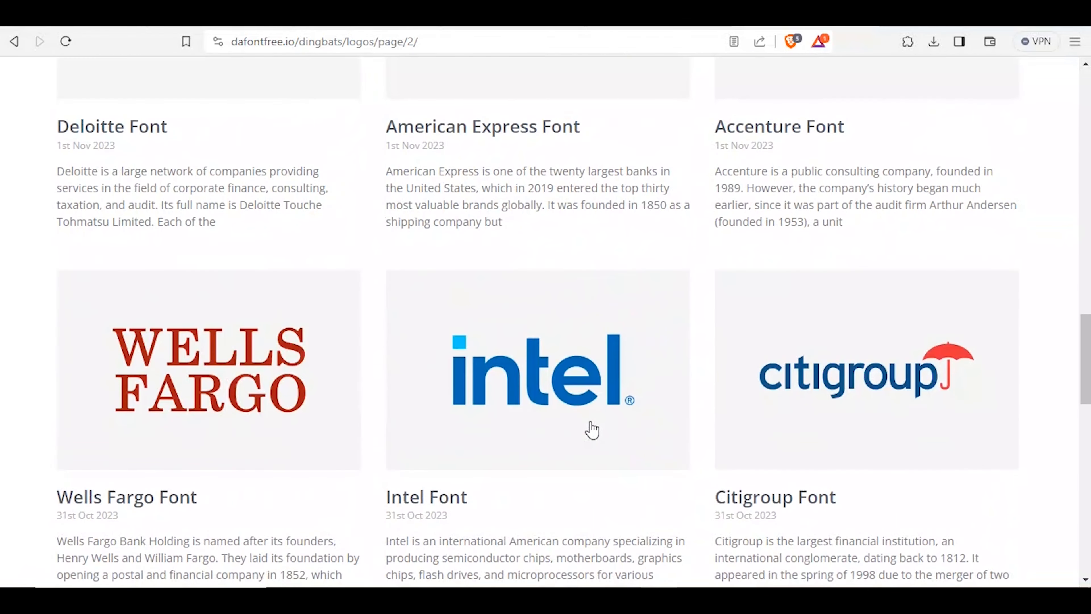
scroll(591, 431, down, 6)
scroll(592, 426, down, 7)
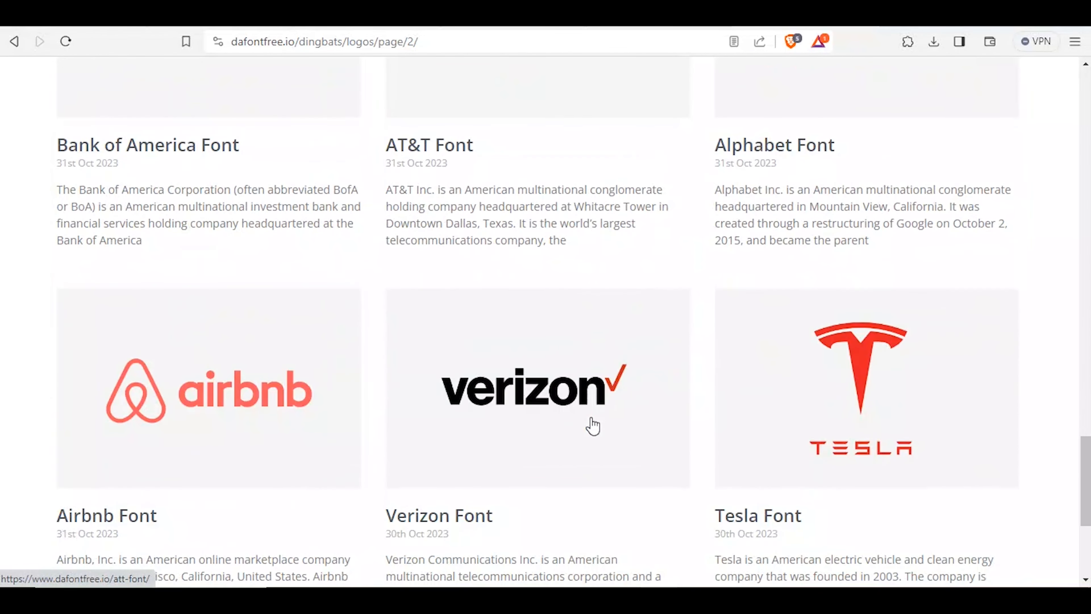
Step: Go to the third page of the logo font list and look through it as far as the Anonima, Seanor and Relaxa fonts
click(686, 404)
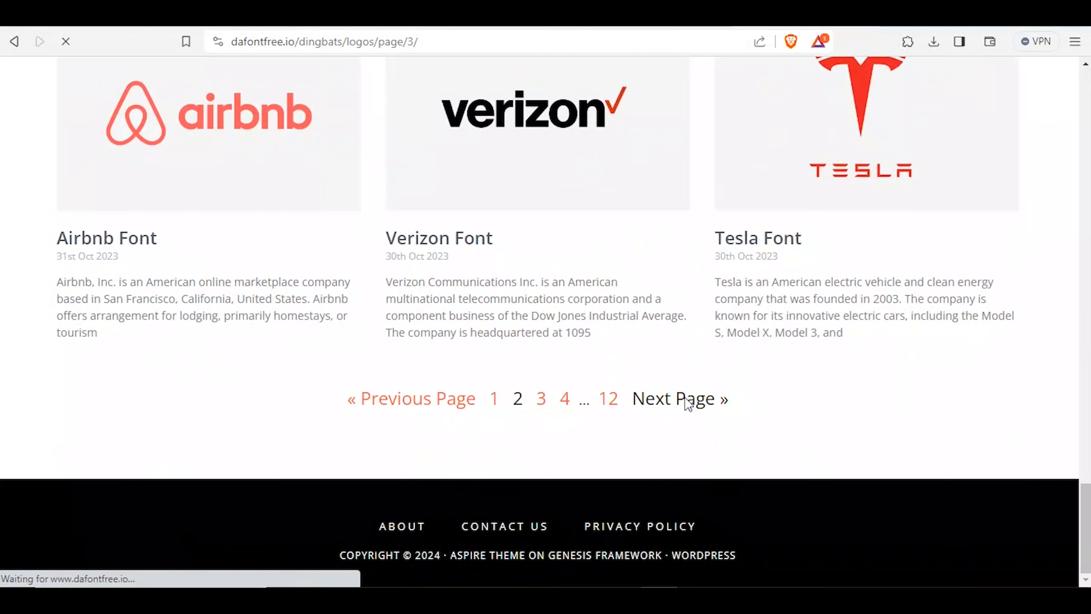
scroll(548, 383, down, 6)
scroll(546, 384, down, 10)
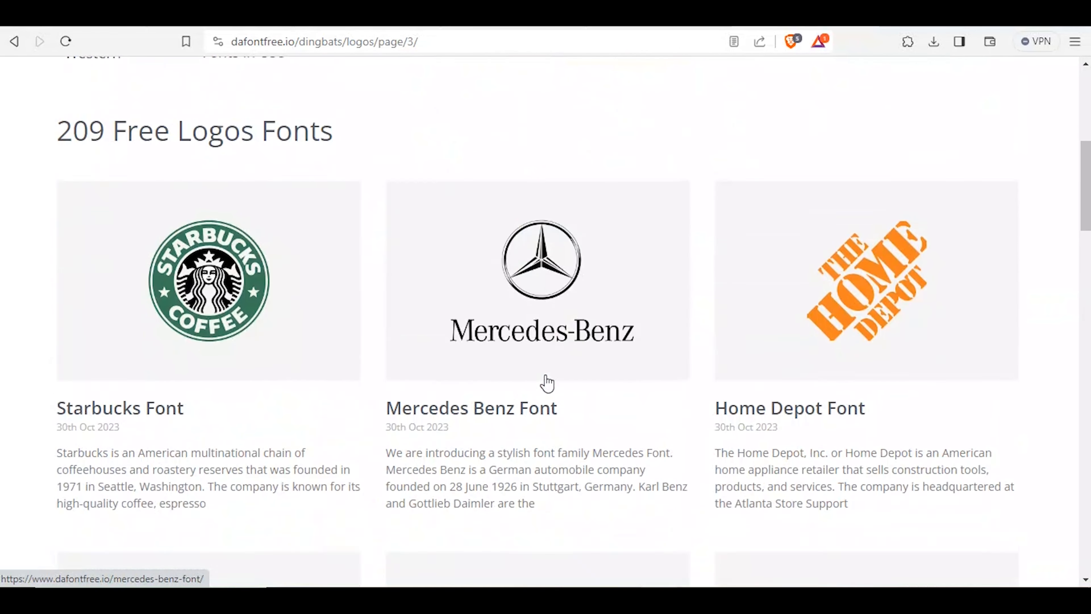
scroll(548, 366, down, 4)
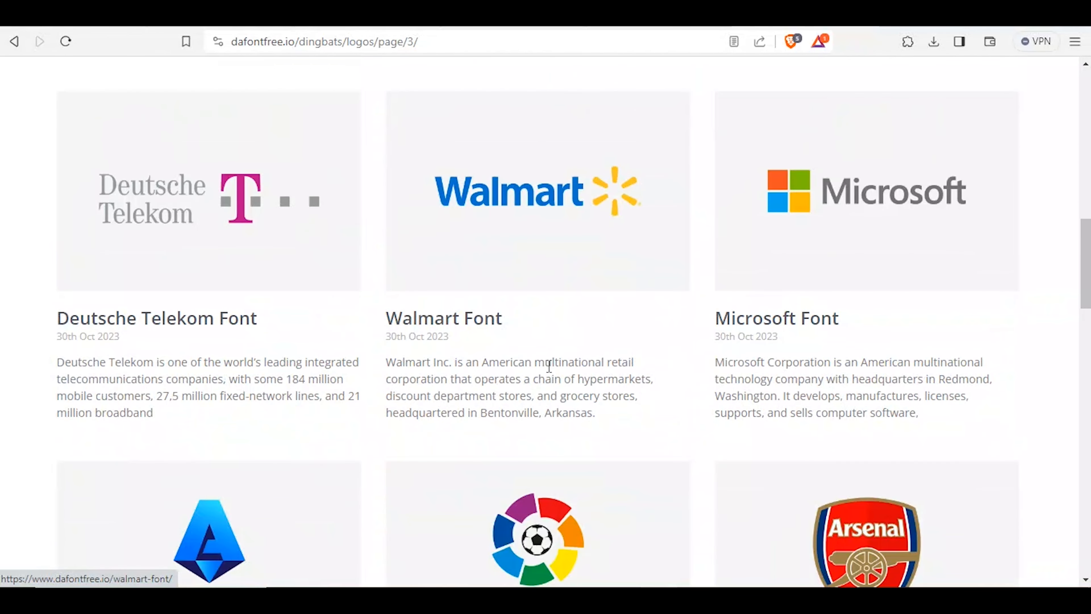
scroll(808, 317, up, 5)
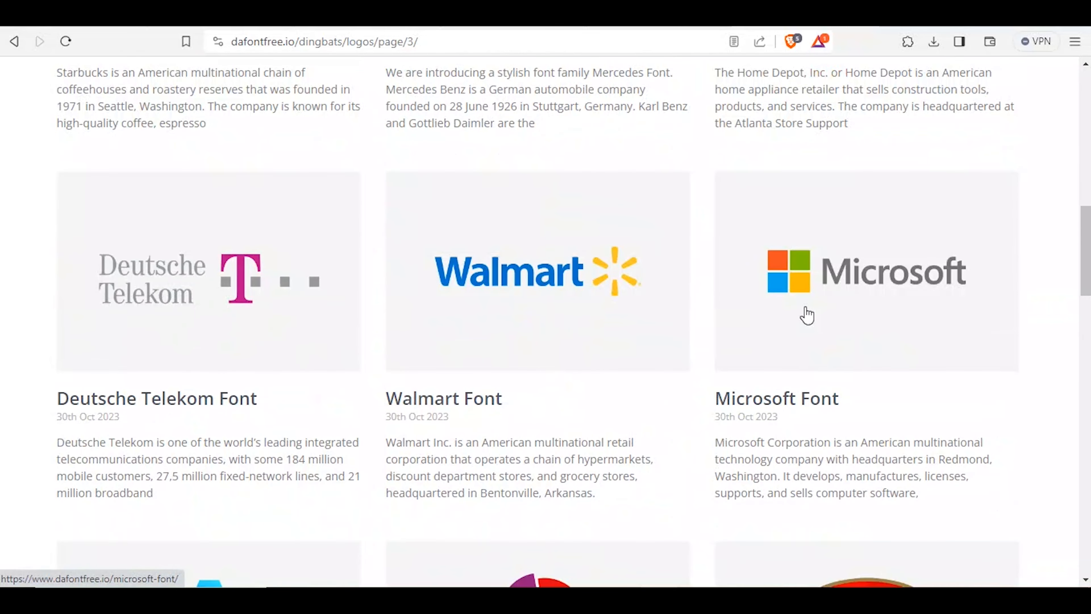
scroll(594, 430, down, 14)
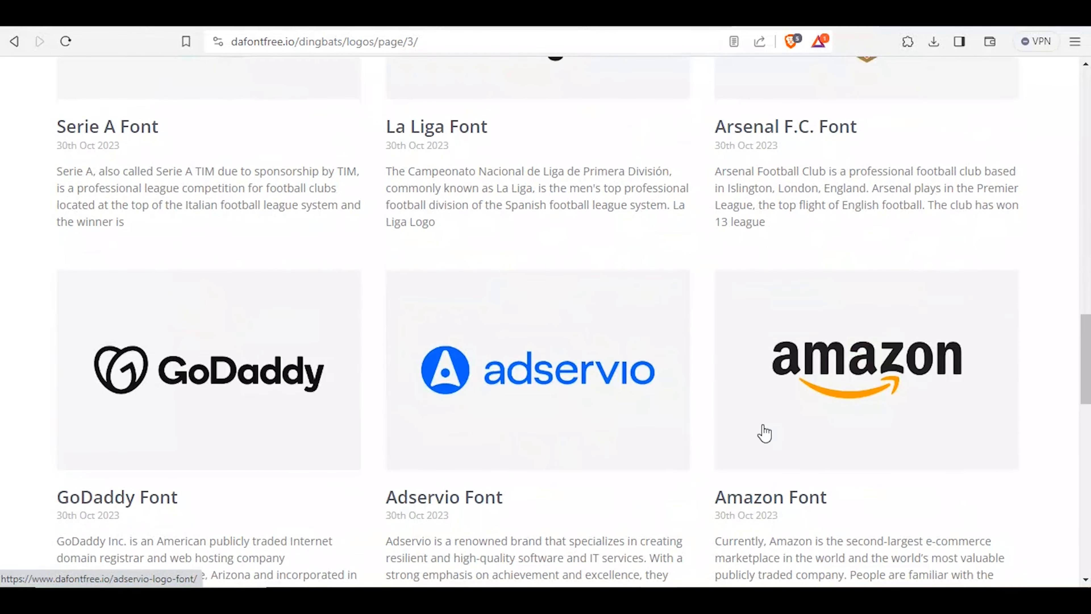
scroll(567, 395, down, 5)
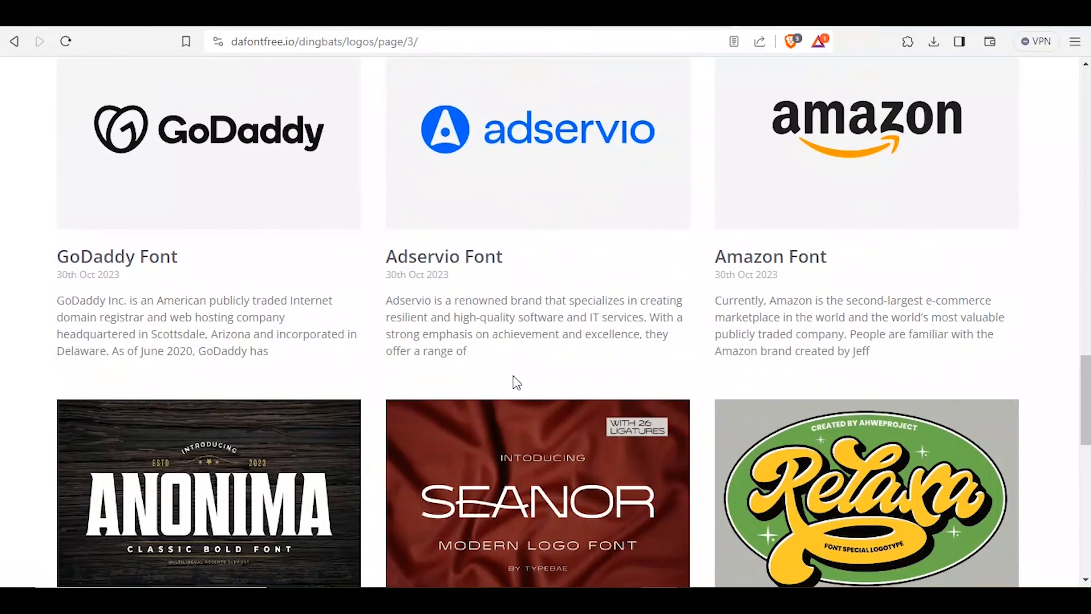
scroll(515, 378, down, 5)
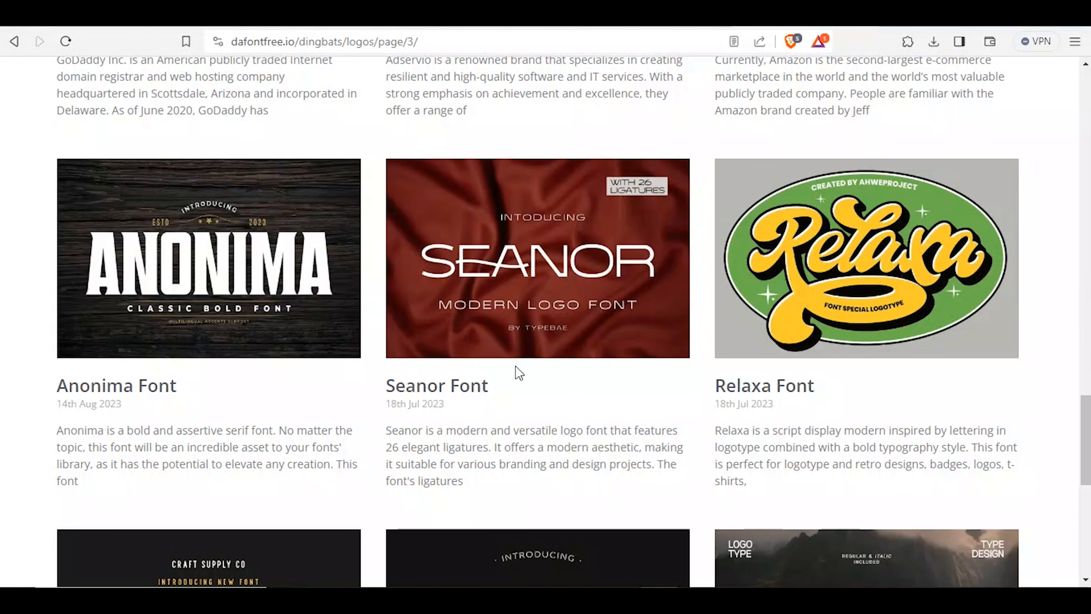
Step: Open the Windows Run prompt with the fonts command filled in and cancel it
key(super+r)
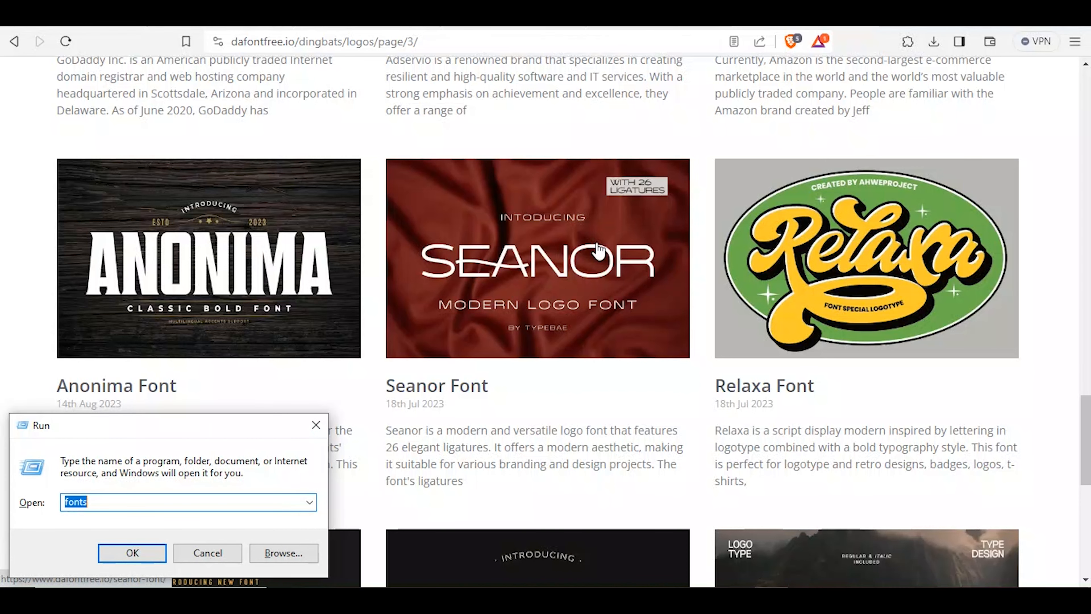
click(210, 553)
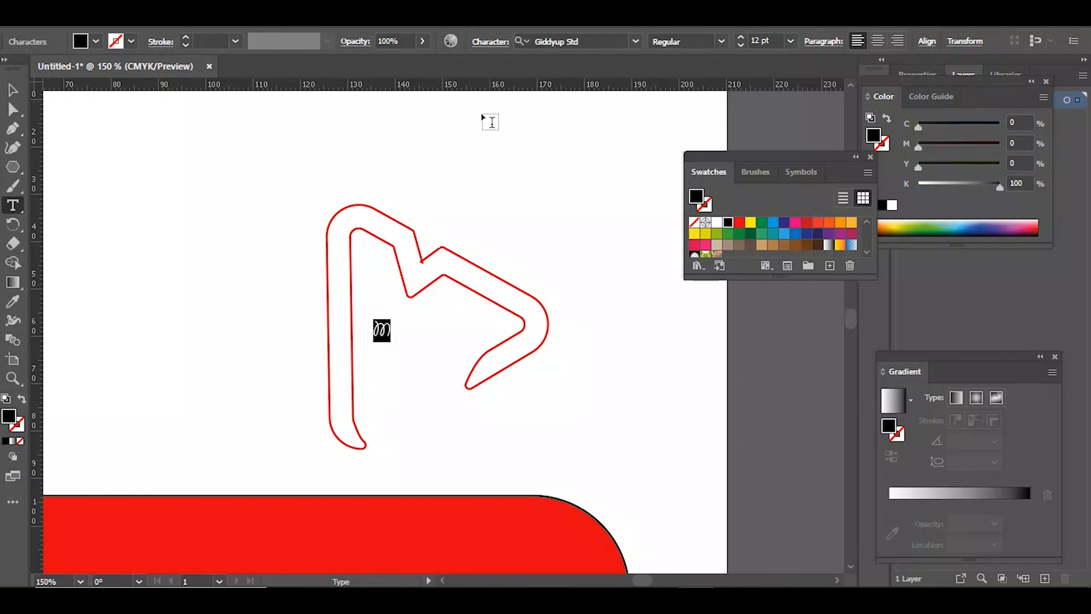
Step: Switch back to Illustrator, enlarge the letter M to 62 pt and move it down and slightly left within the triangle outline
key(ctrl)
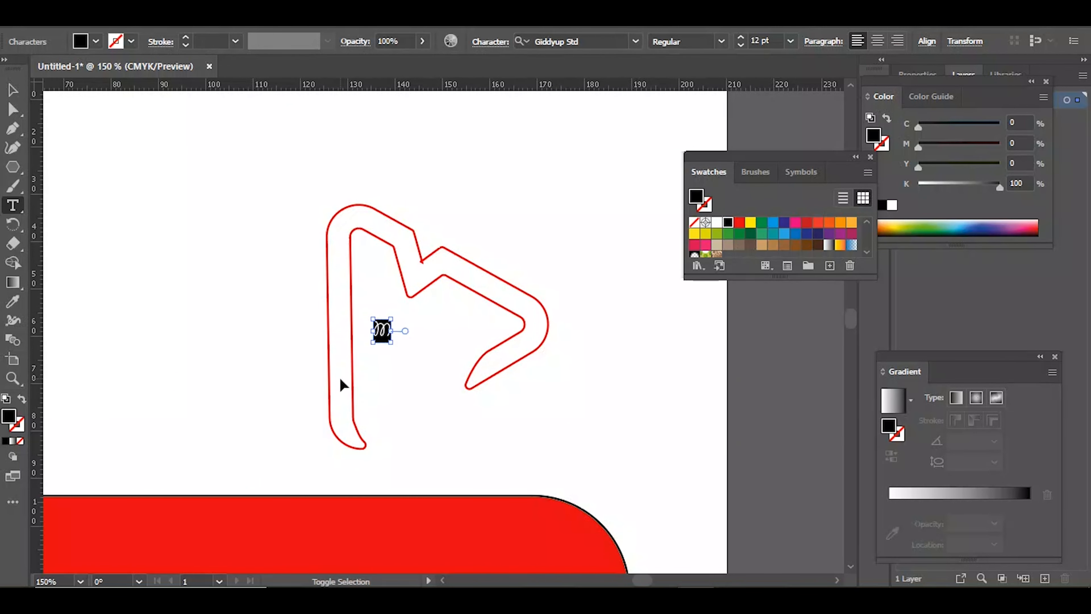
key(ctrl+shift+period)
key(ctrl+shift+period)
key(ctrl+shift+period)
key(ctrl+shift+period)
key(ctrl+shift+period)
key(ctrl+shift+period)
key(ctrl+shift+period)
key(ctrl+shift+period)
key(ctrl+shift+period)
key(ctrl+shift+period)
key(ctrl+shift+period)
key(ctrl+shift+period)
key(ctrl+shift+period)
key(ctrl+shift+period)
key(ctrl+shift+period)
key(ctrl+shift+period)
key(ctrl+shift+period)
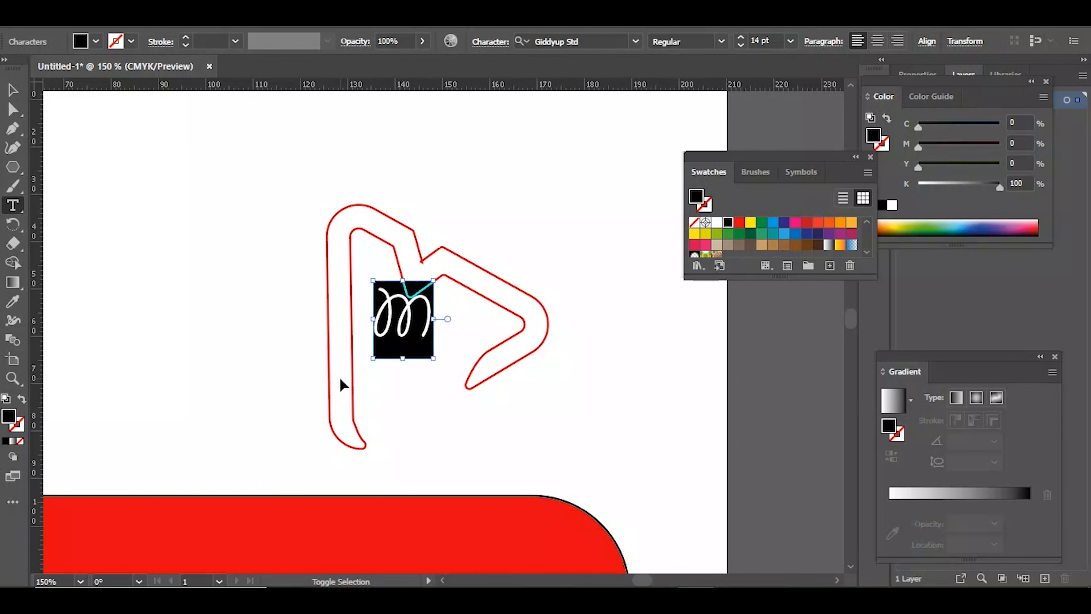
key(ctrl+shift+period)
key(ctrl+shift+period)
key(ctrl+shift+period)
key(ctrl+shift+period)
key(ctrl+shift+period)
key(ctrl+shift+period)
key(ctrl+shift+period)
key(ctrl+shift+period)
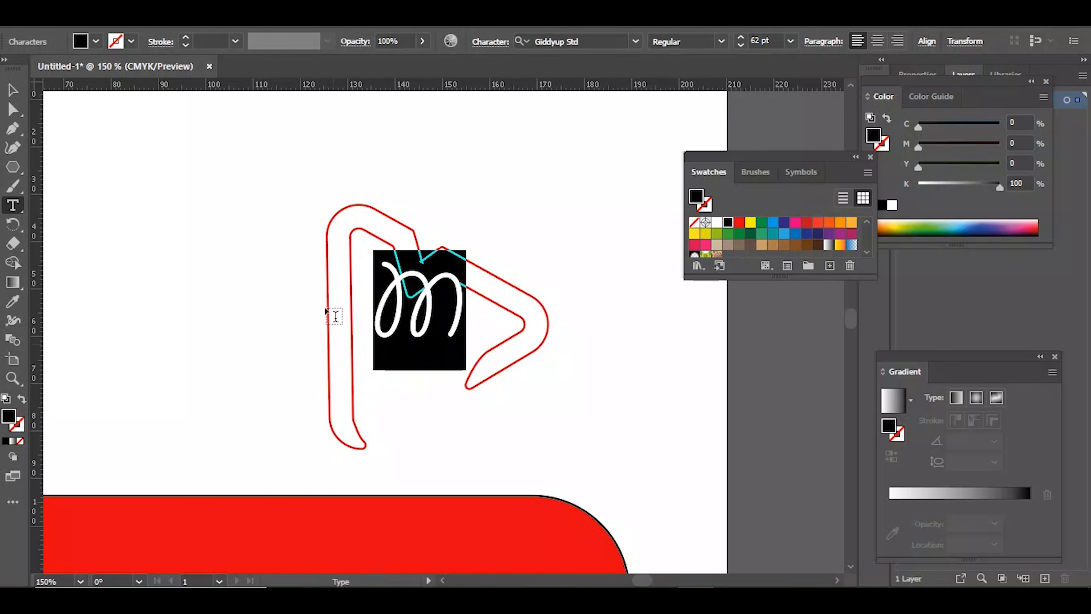
click(12, 89)
drag(430, 306, 423, 344)
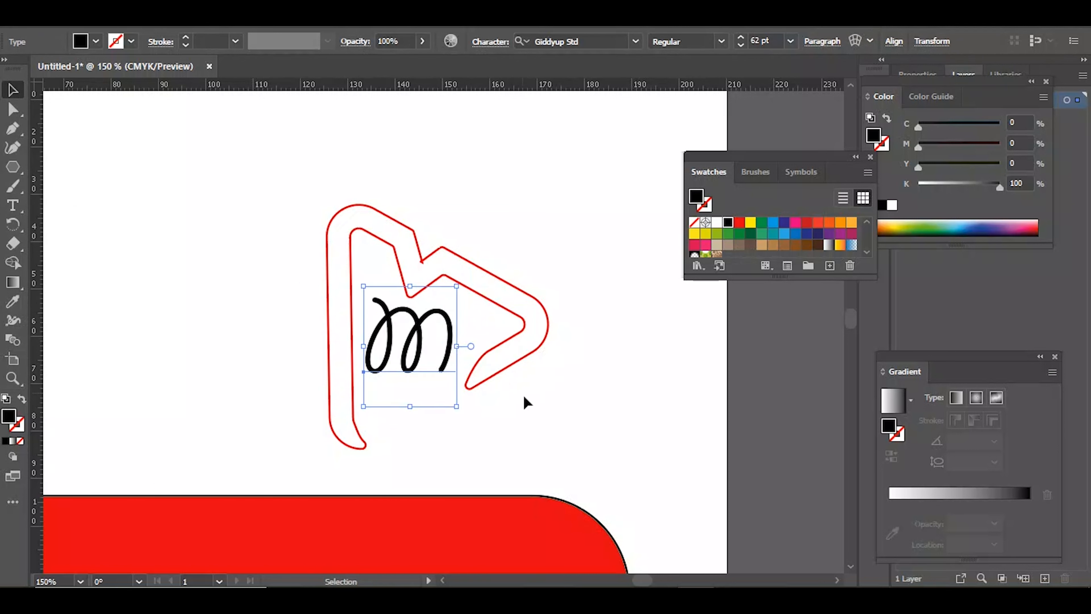
Step: Fill the notched triangle outline with the white-to-black linear gradient
click(552, 386)
click(492, 303)
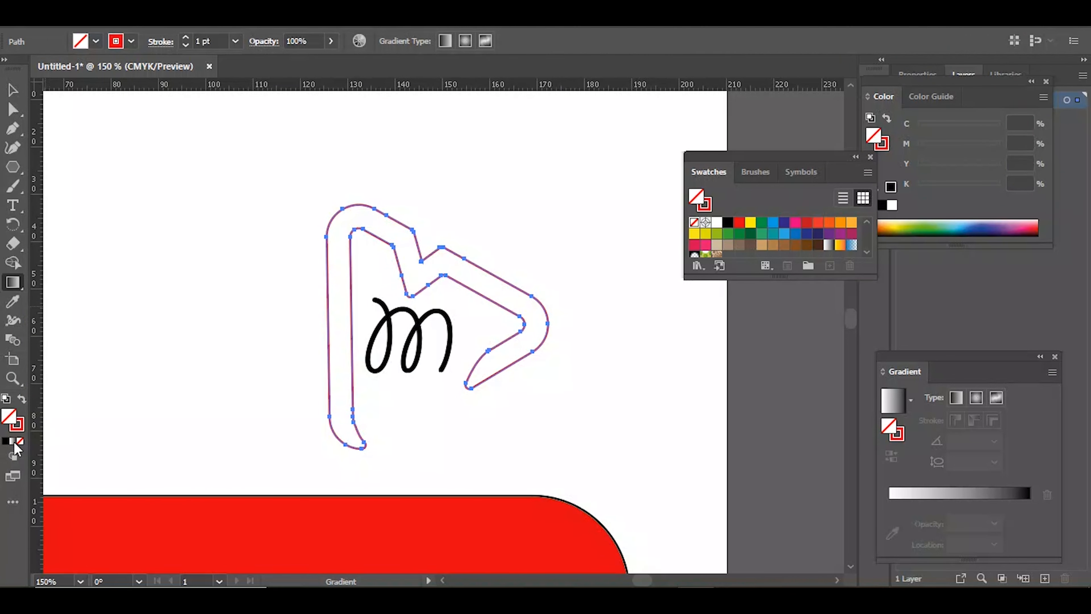
click(12, 440)
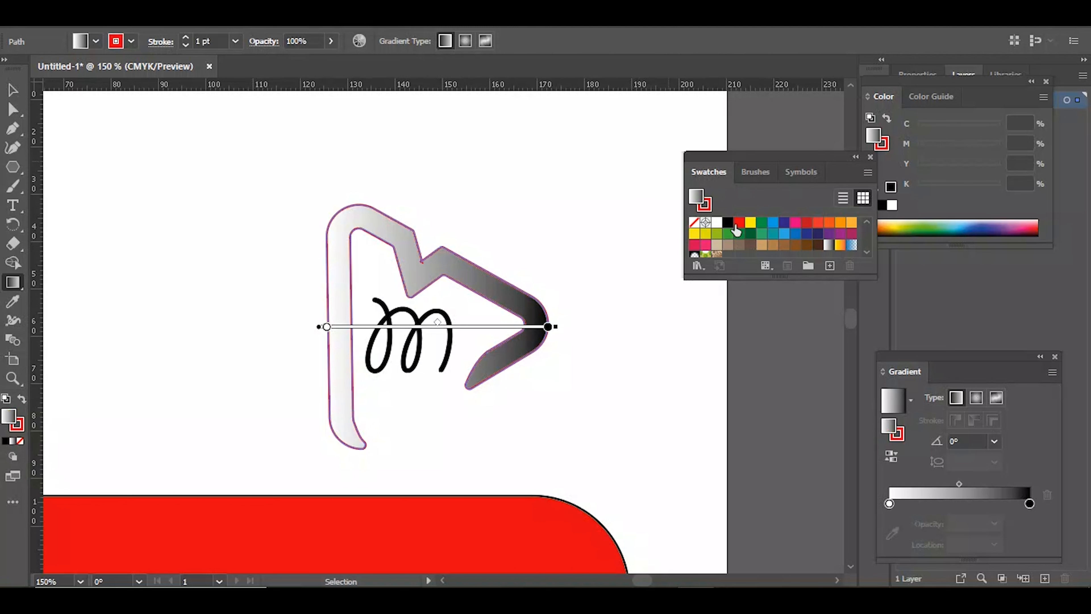
Step: Hide the Swatches panel and show it again
click(357, 13)
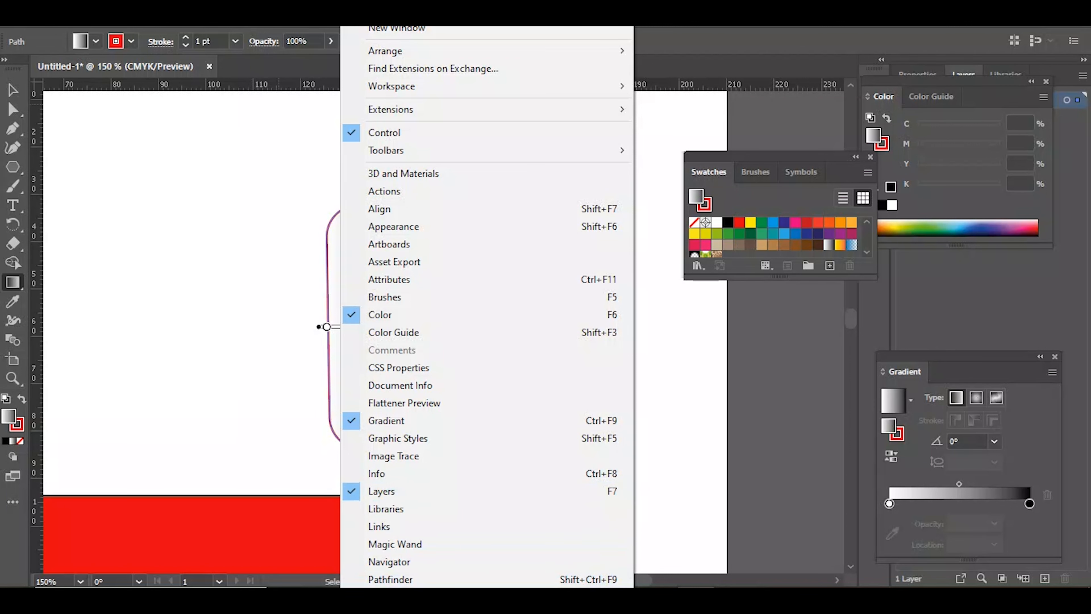
mouse_move(362, 595)
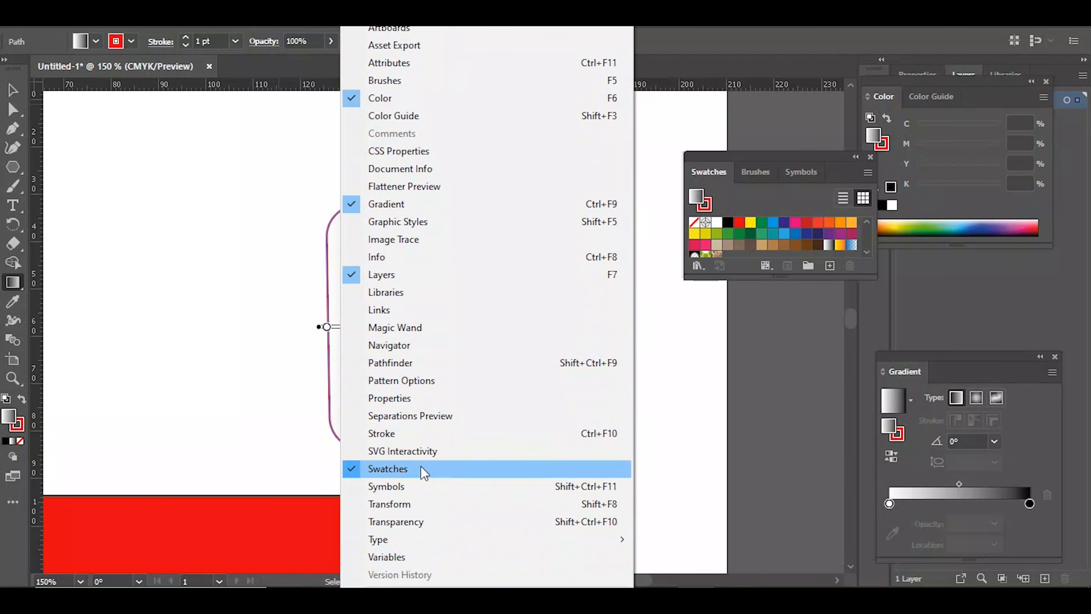
click(422, 468)
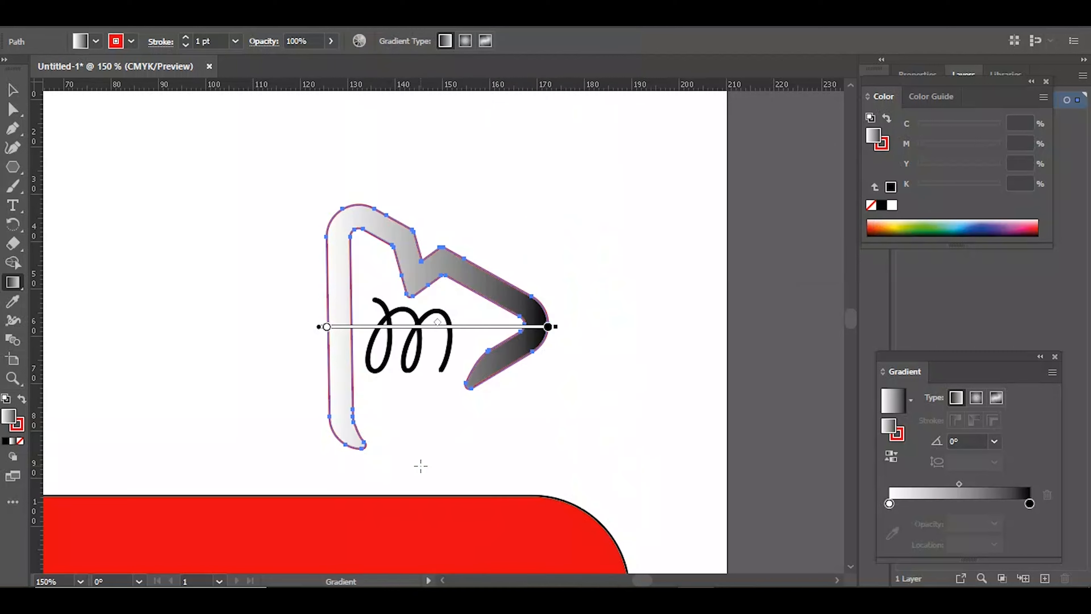
key(v)
click(350, 13)
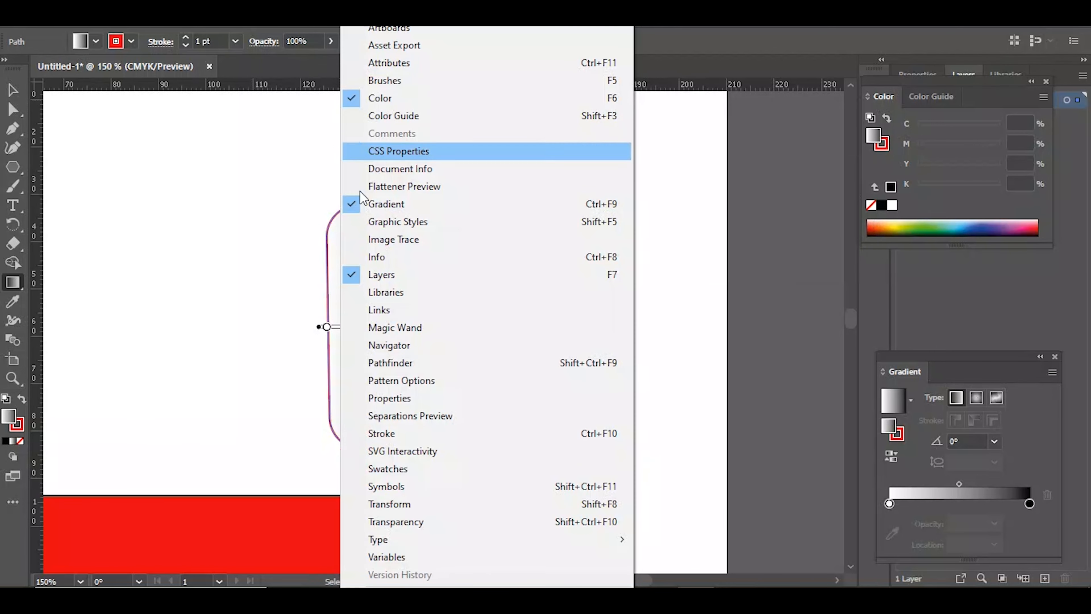
click(424, 469)
key(g)
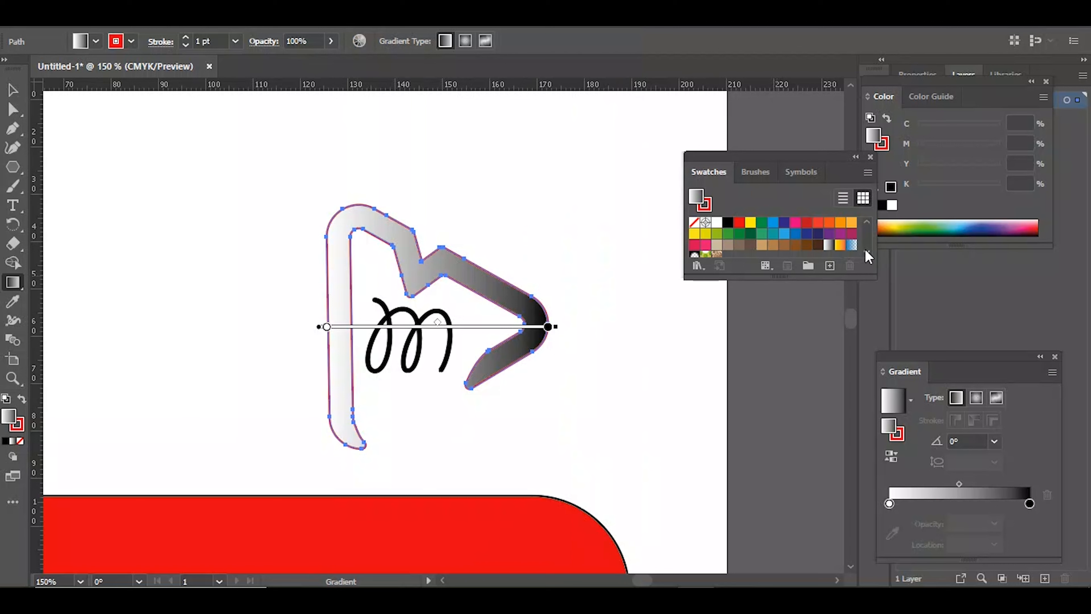
Step: Look through the available brushes, symbols and colour swatches
click(762, 175)
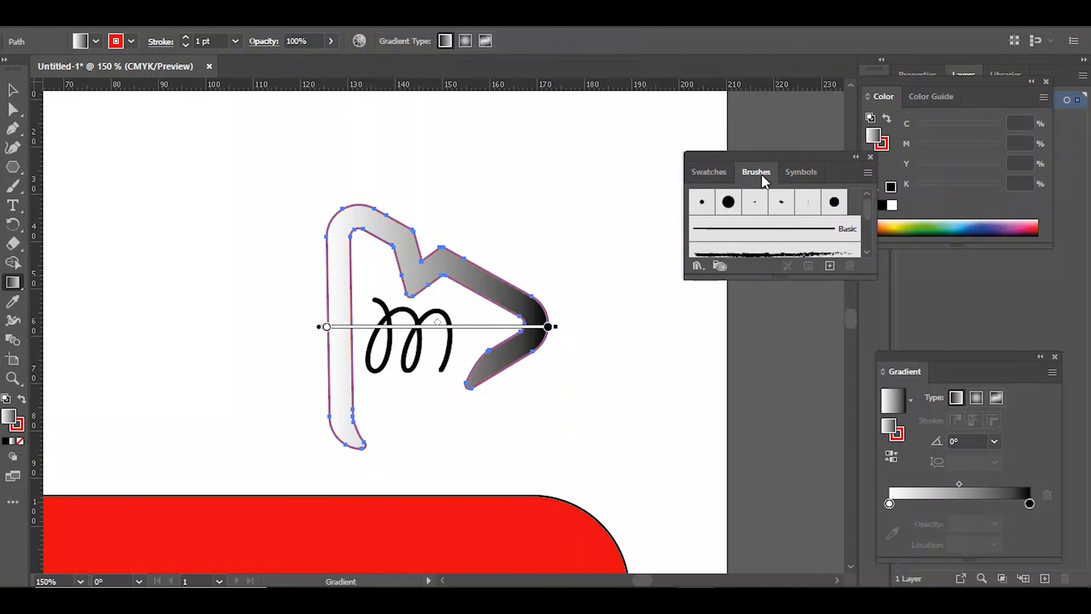
click(802, 171)
click(711, 174)
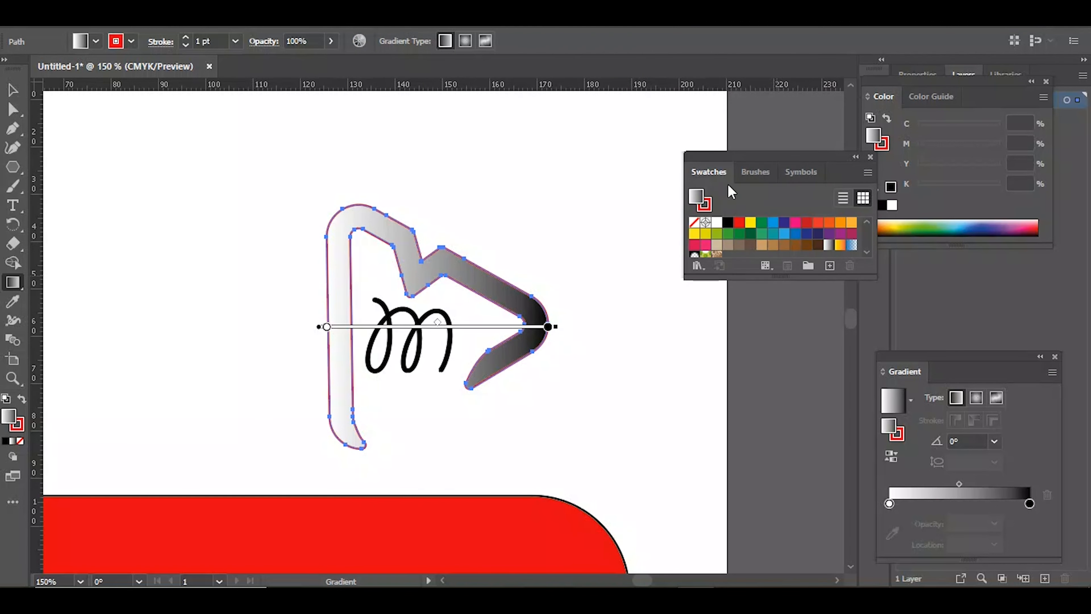
click(867, 252)
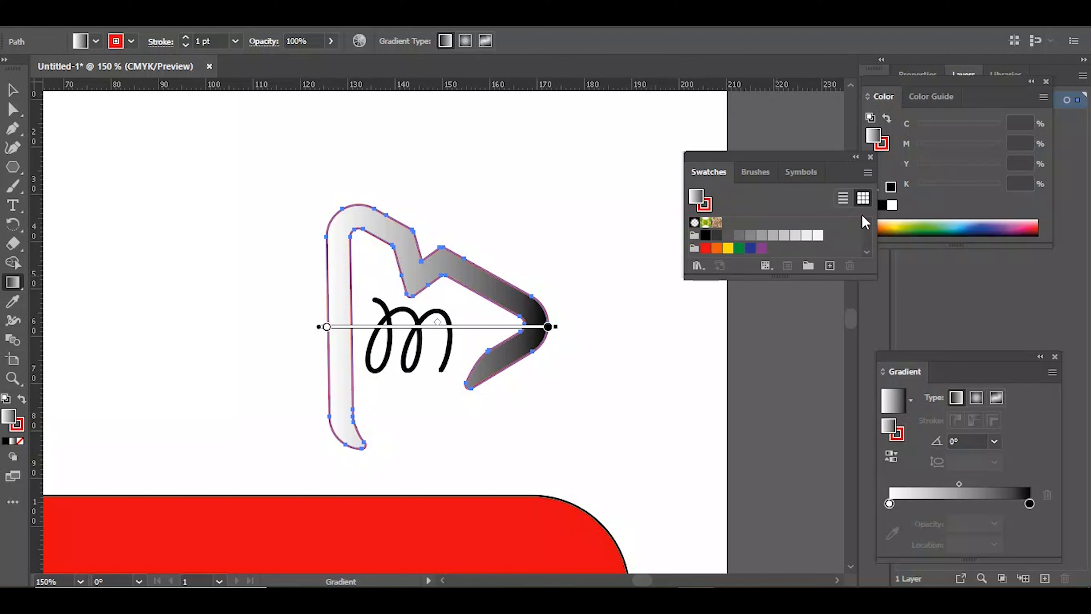
click(868, 222)
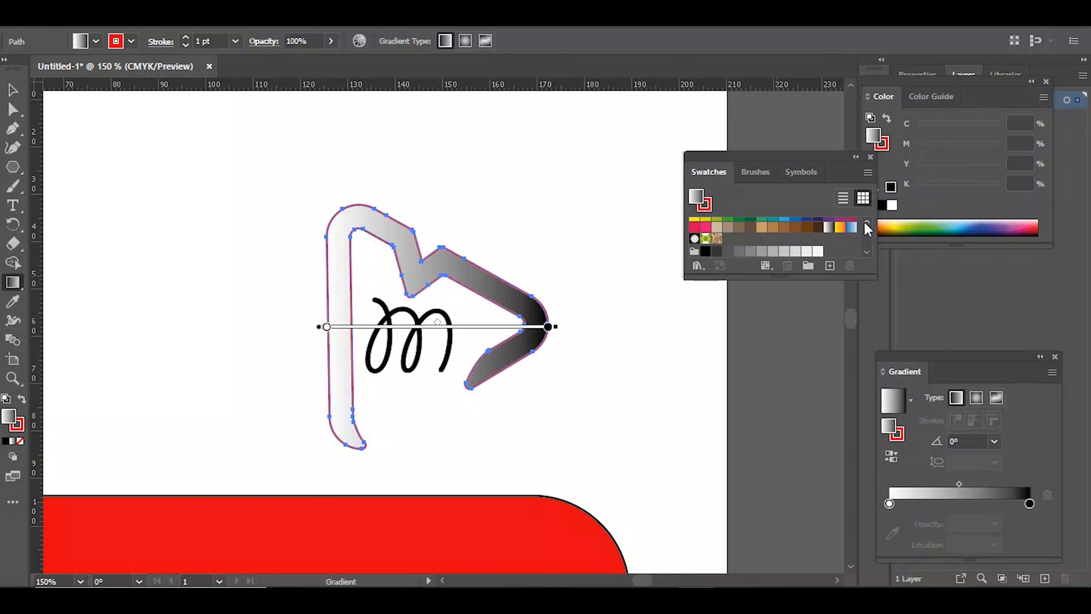
click(867, 223)
click(866, 223)
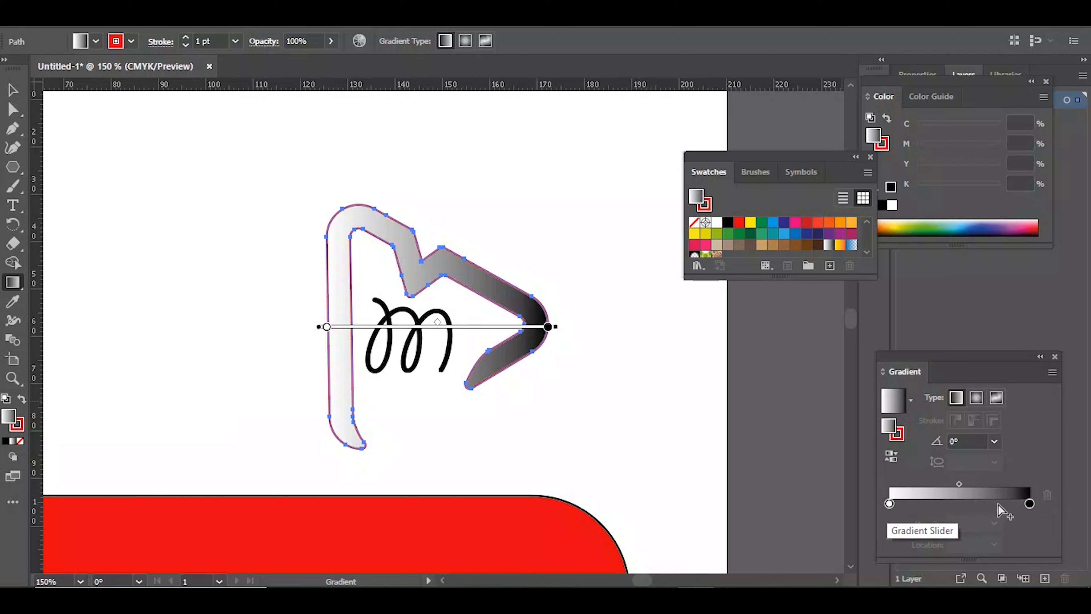
Step: Add three colour stops to the outline's gradient, at about 20%, 42% and 71% between the white and black ends
click(889, 504)
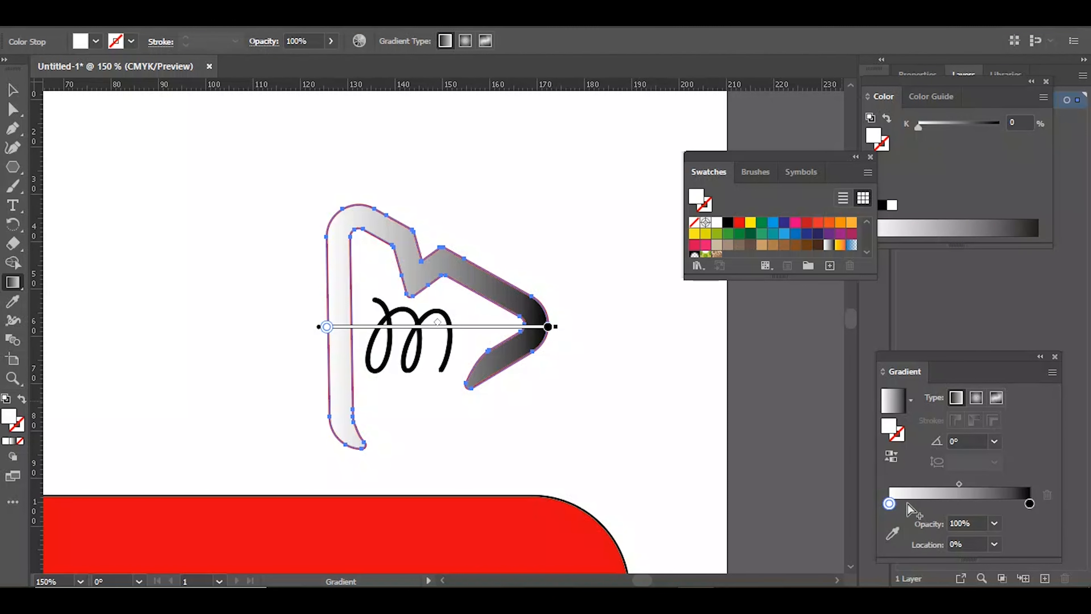
click(917, 506)
click(948, 506)
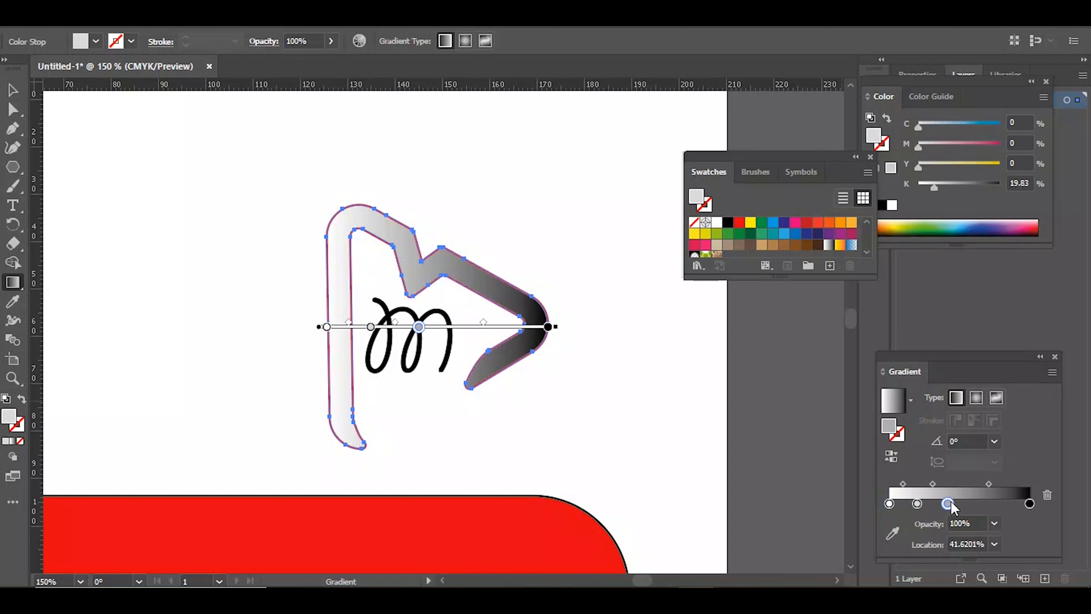
click(989, 507)
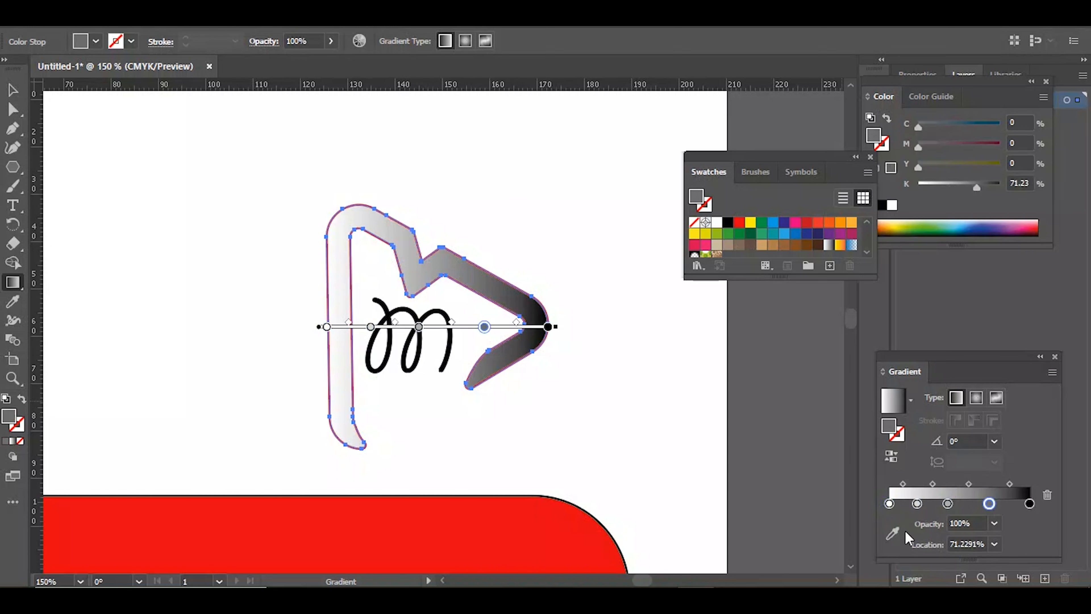
Step: Colour the outline's five gradient stops, from start to end, red, yellow, green, light blue and dark blue
click(889, 504)
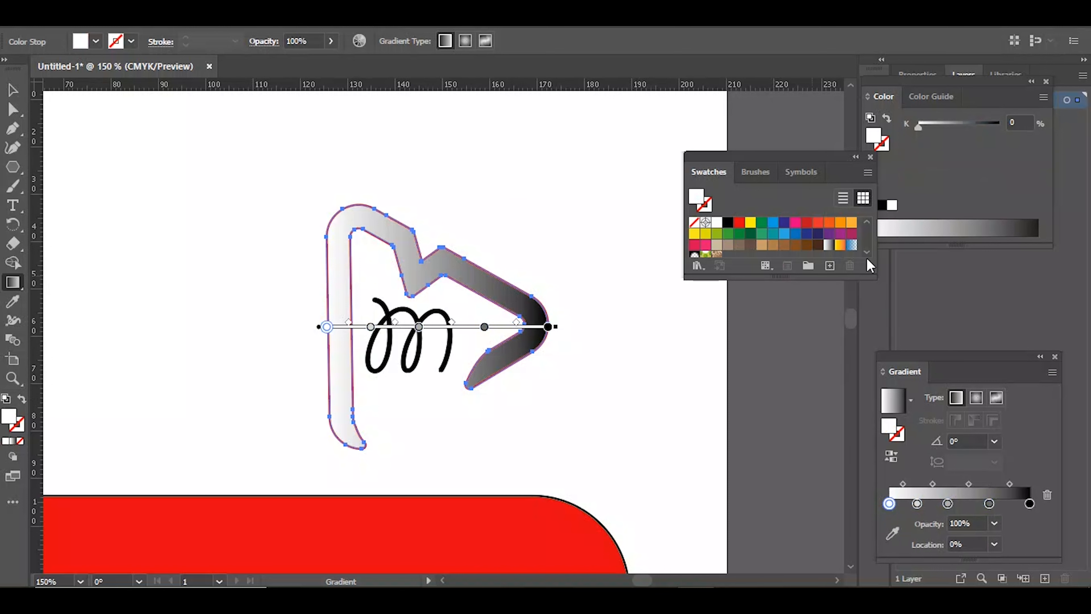
click(738, 231)
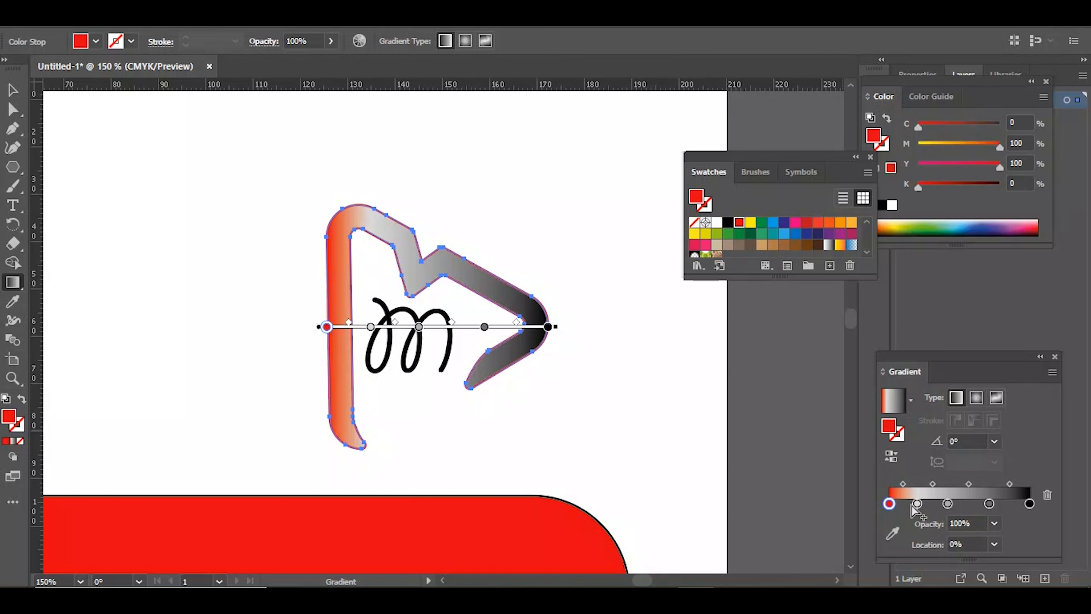
click(917, 504)
click(751, 224)
click(947, 503)
click(761, 222)
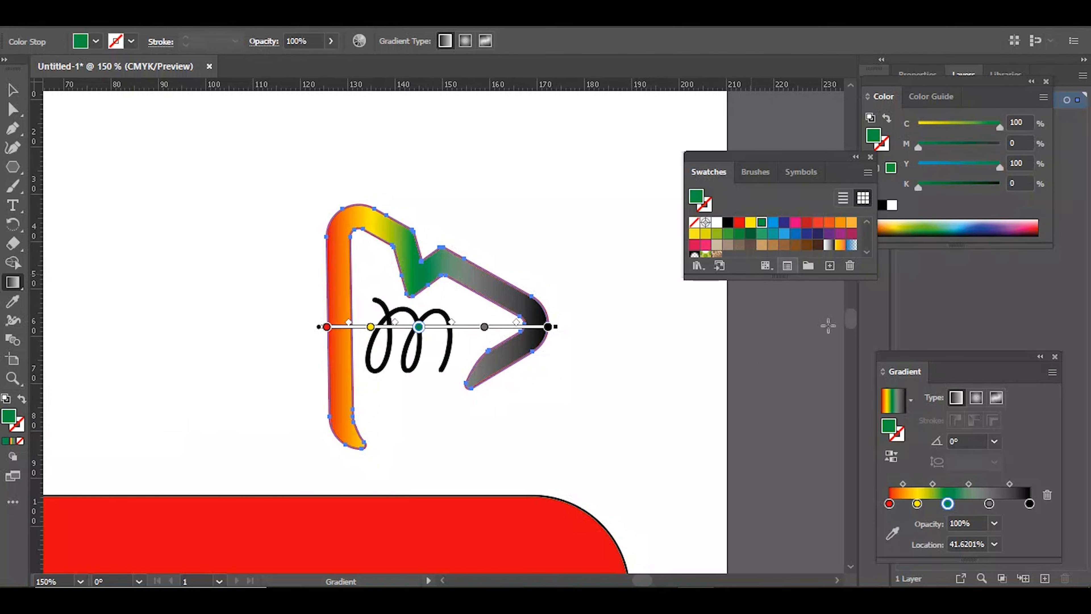
click(989, 503)
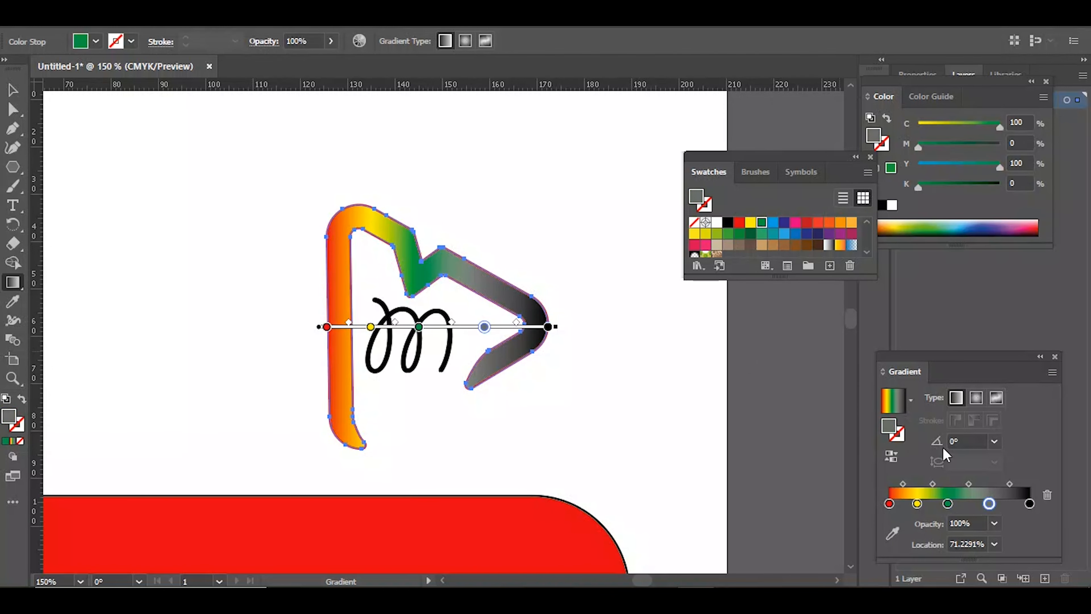
click(773, 222)
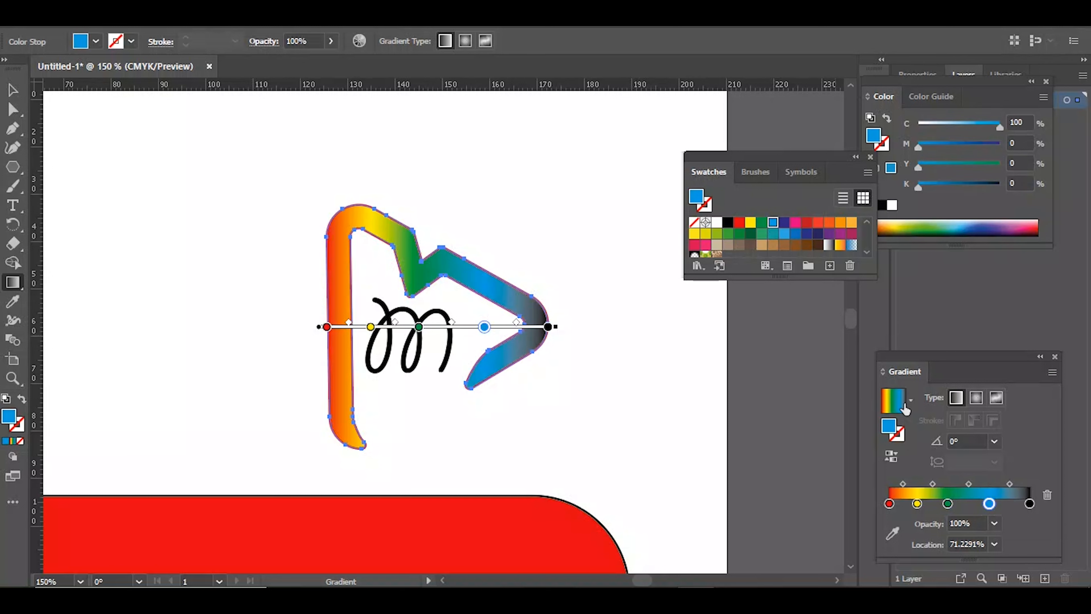
click(1029, 503)
click(784, 222)
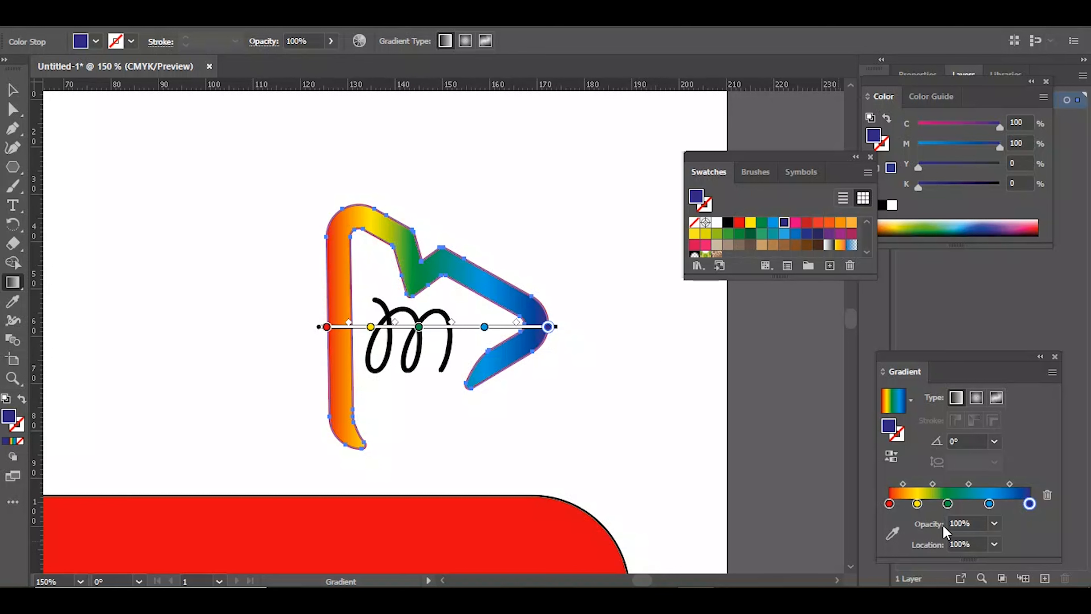
Step: Set the yellow gradient stop's location to 25%
click(917, 503)
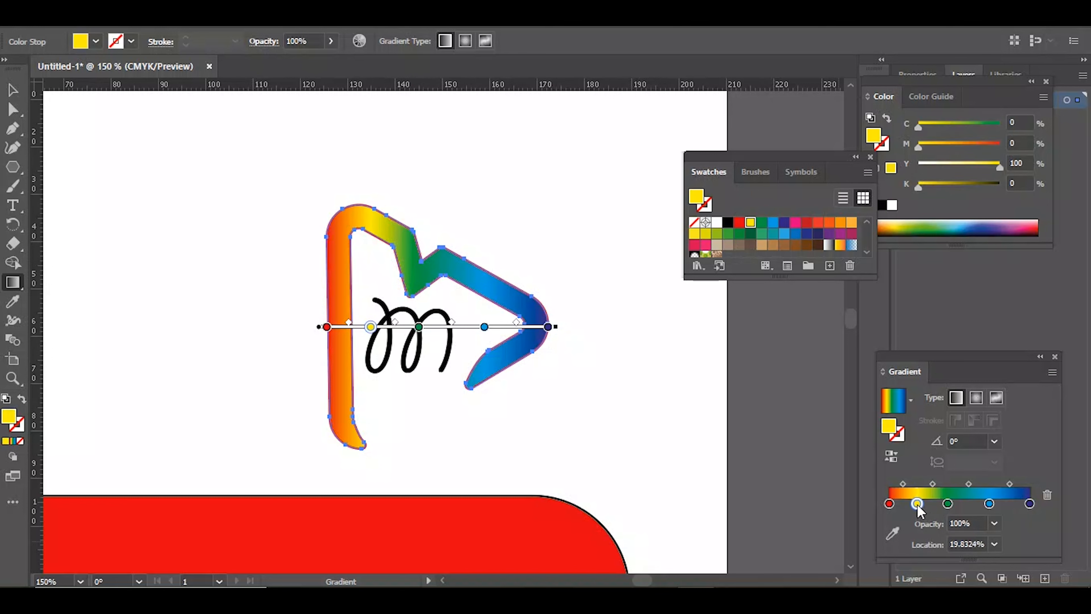
click(984, 544)
text(25)
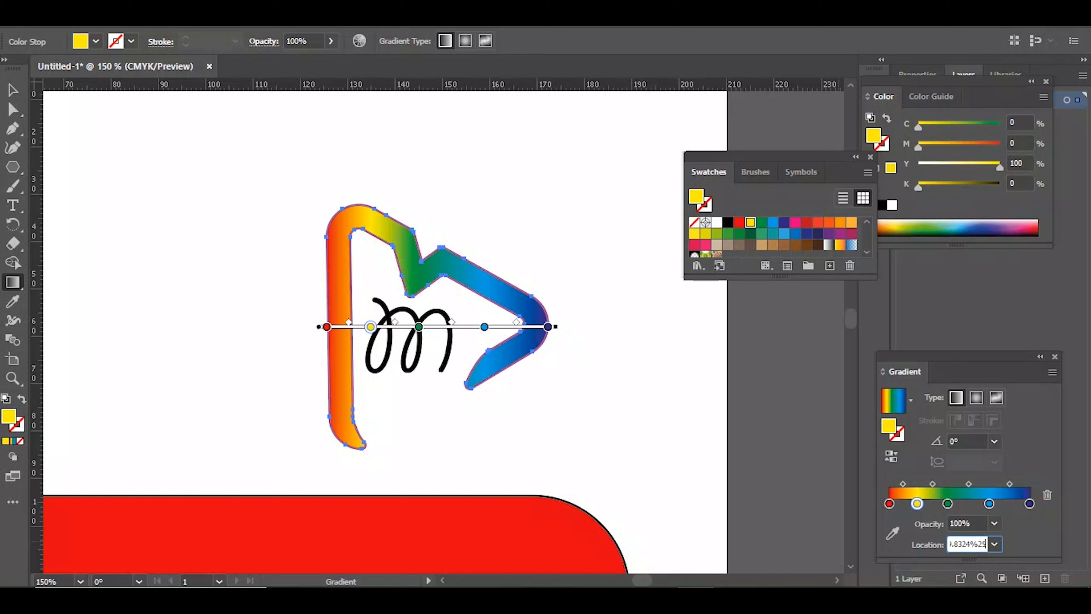
key(BackSpace)
key(BackSpace)
key(BackSpace)
key(BackSpace)
key(BackSpace)
key(BackSpace)
key(BackSpace)
key(BackSpace)
key(Return)
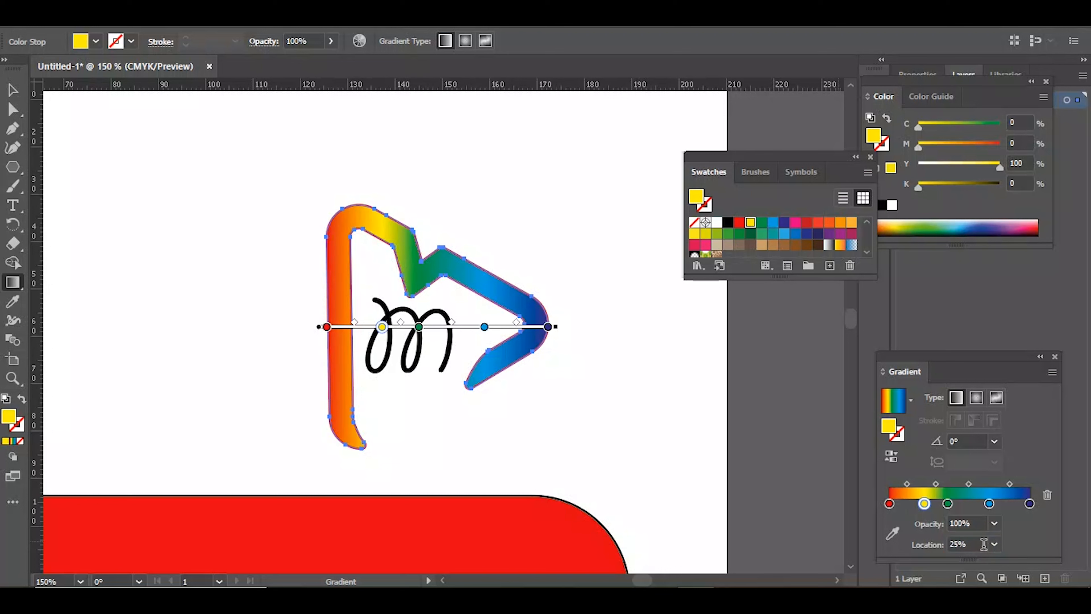
Step: Set the green gradient stop's location to 50%
click(948, 504)
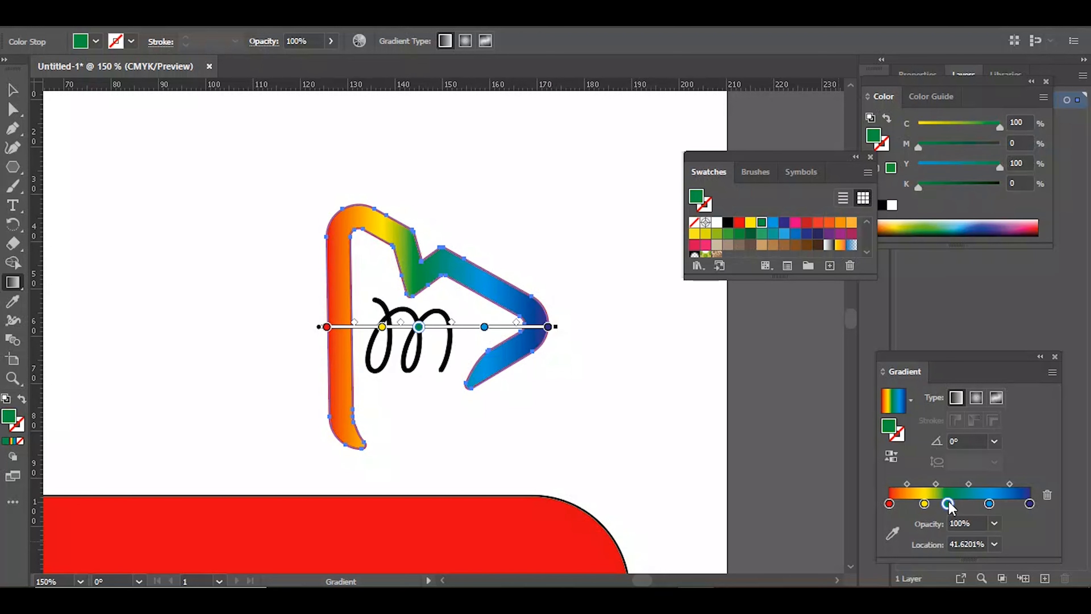
click(984, 545)
key(Return)
click(983, 546)
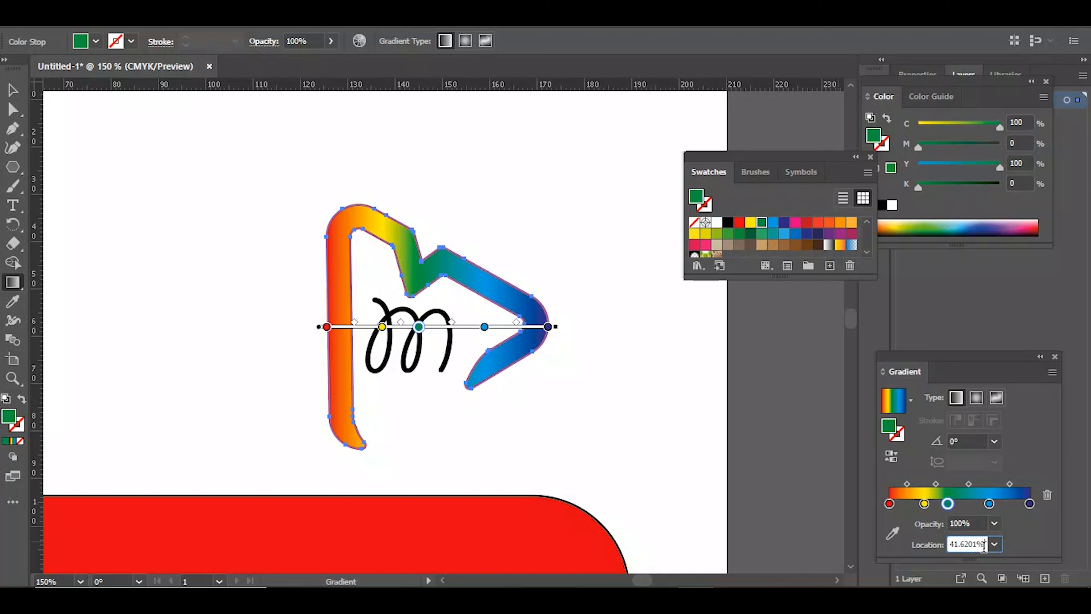
key(BackSpace)
key(BackSpace)
key(BackSpace)
key(BackSpace)
key(BackSpace)
key(BackSpace)
text(5)
key(Return)
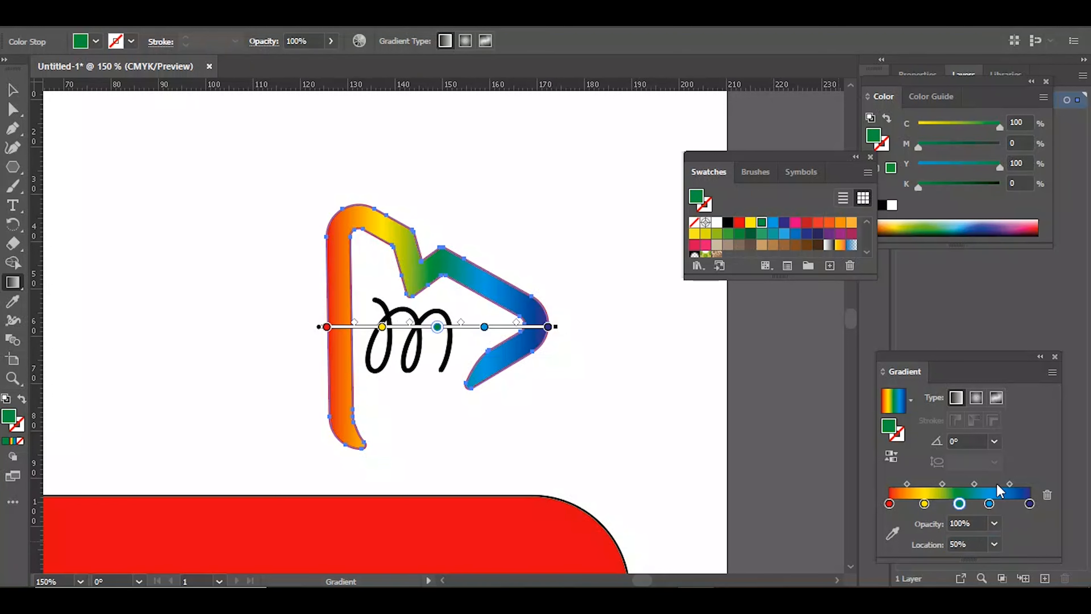
Step: Set the light blue gradient stop's location to 75%
click(989, 503)
click(973, 541)
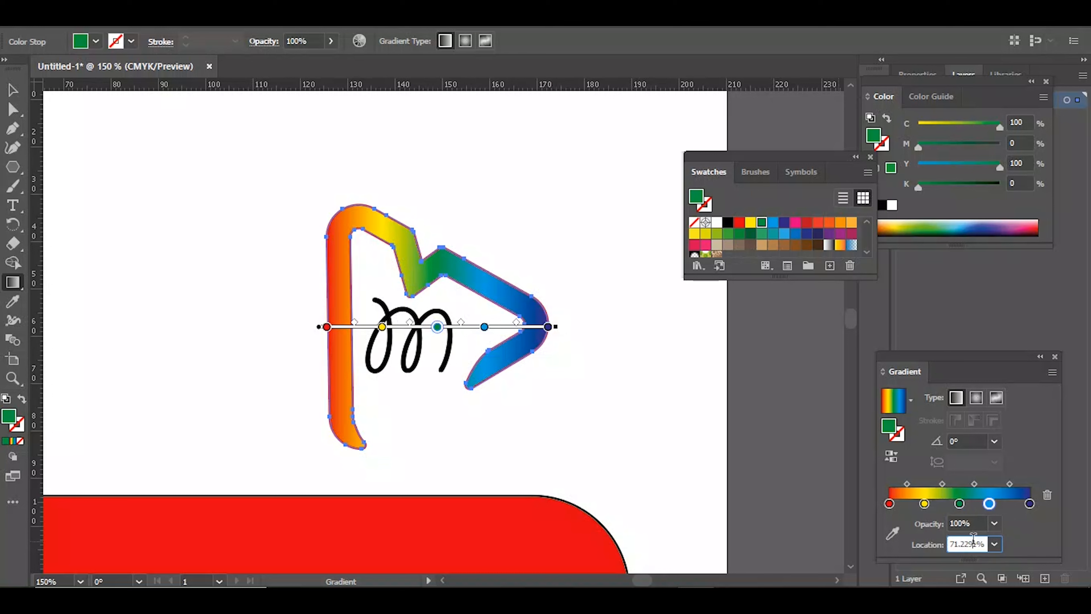
key(BackSpace)
key(BackSpace)
key(BackSpace)
key(BackSpace)
key(BackSpace)
key(BackSpace)
key(BackSpace)
text(75)
key(Return)
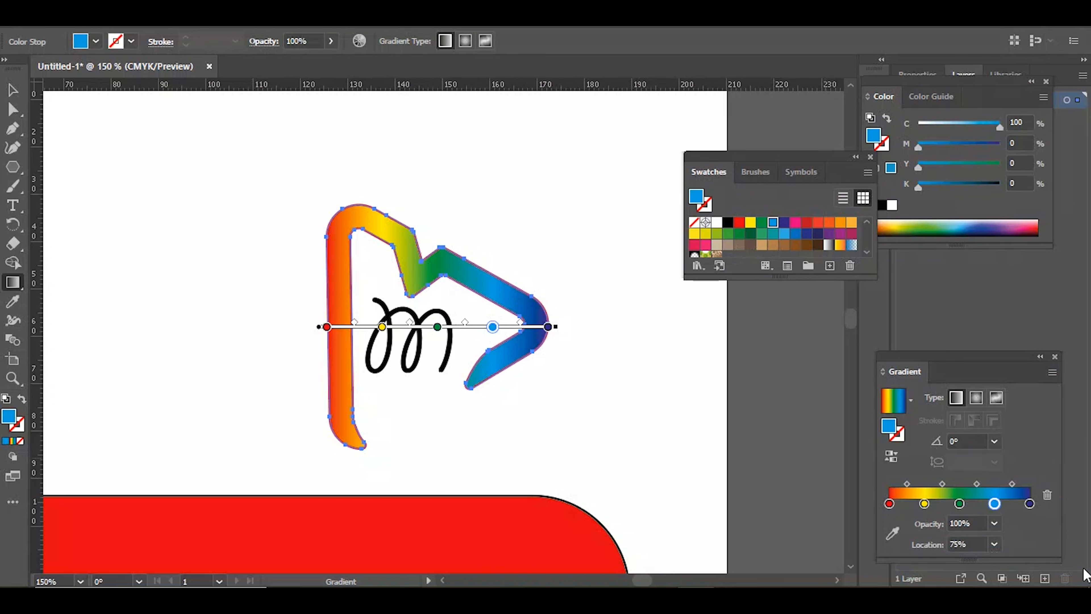
Step: Save the light blue stop's colour as a new global process swatch named 123
click(830, 267)
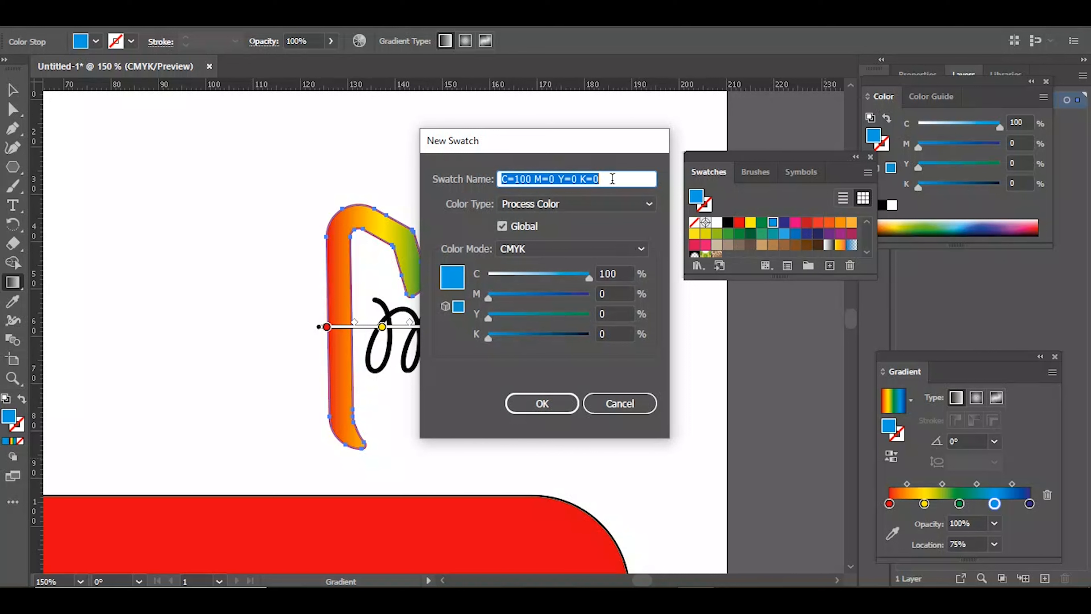
text(123)
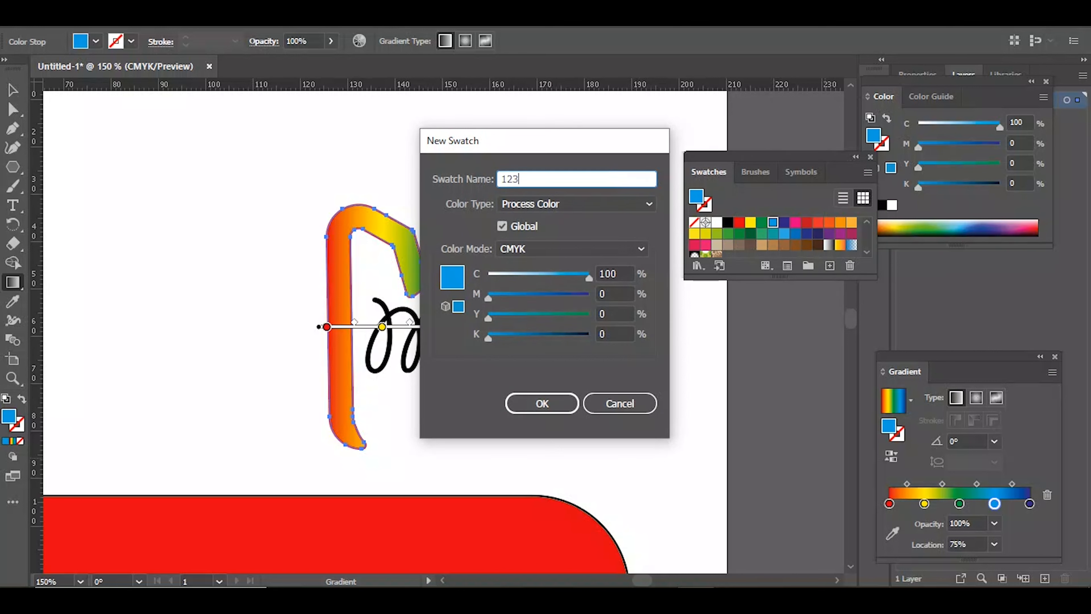
click(550, 403)
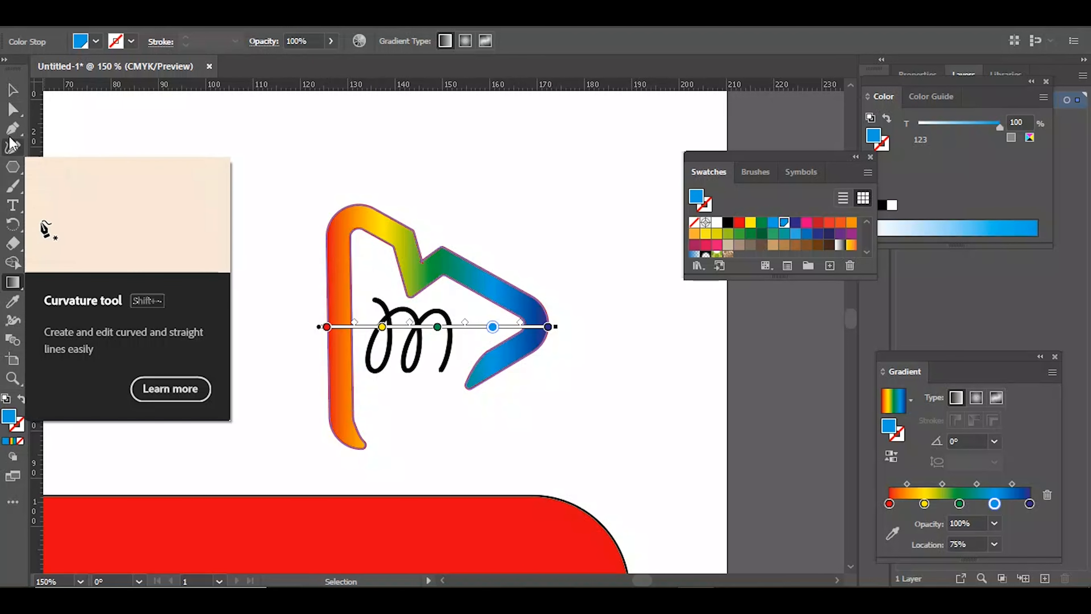
click(11, 128)
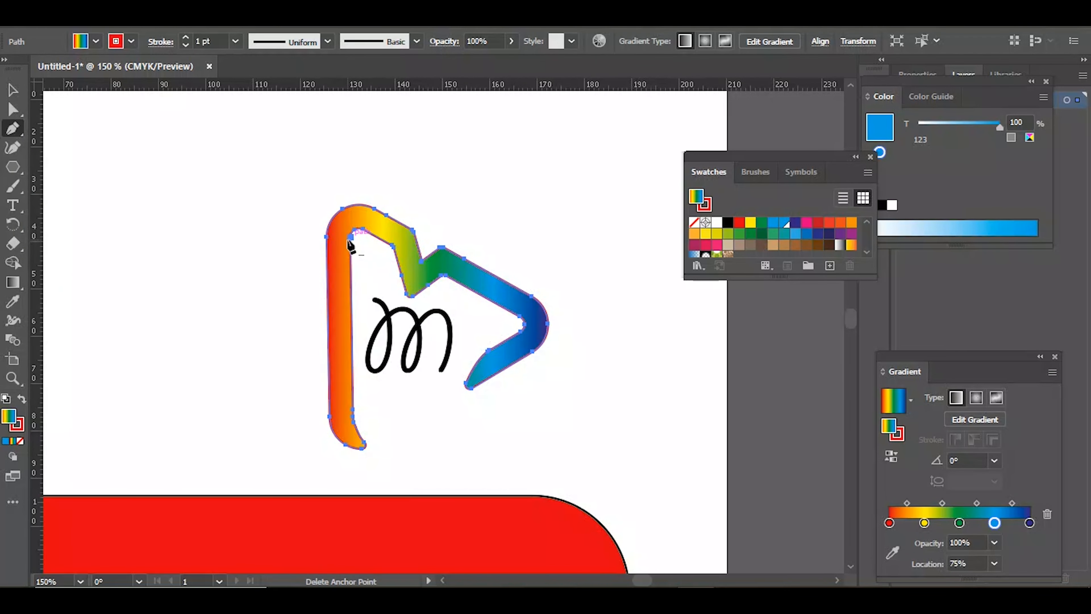
key(ctrl+equal)
key(ctrl+equal)
key(ctrl+equal)
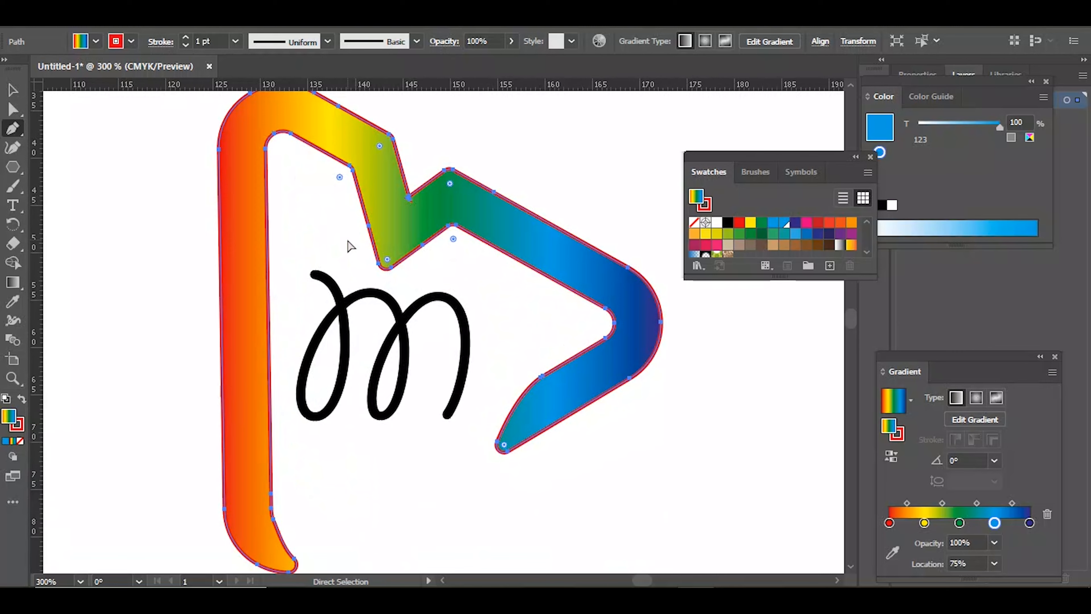
scroll(397, 275, up, 5)
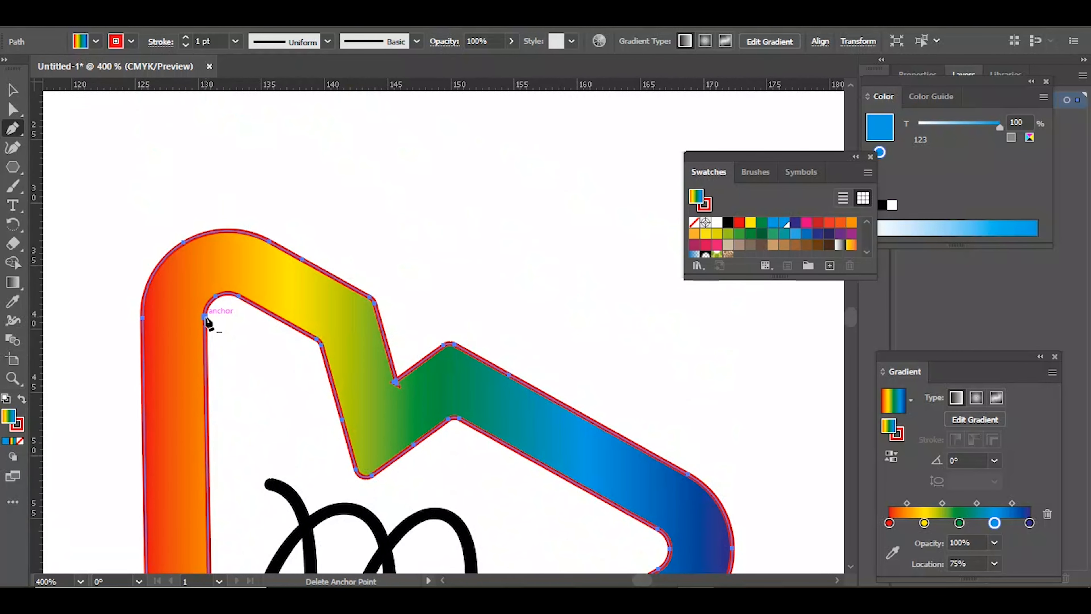
click(205, 316)
key(ctrl+z)
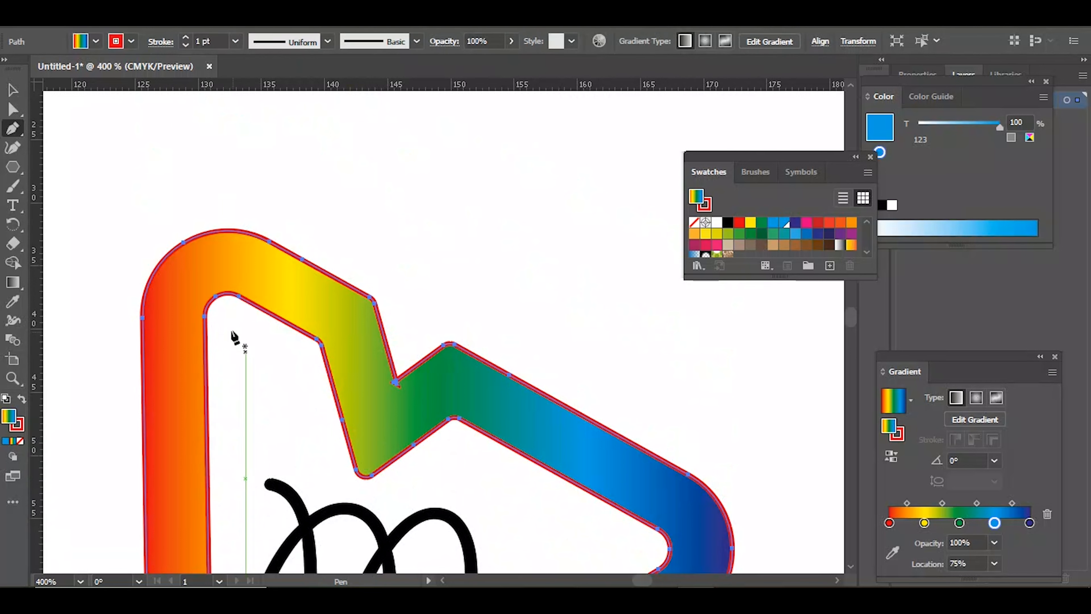
click(205, 326)
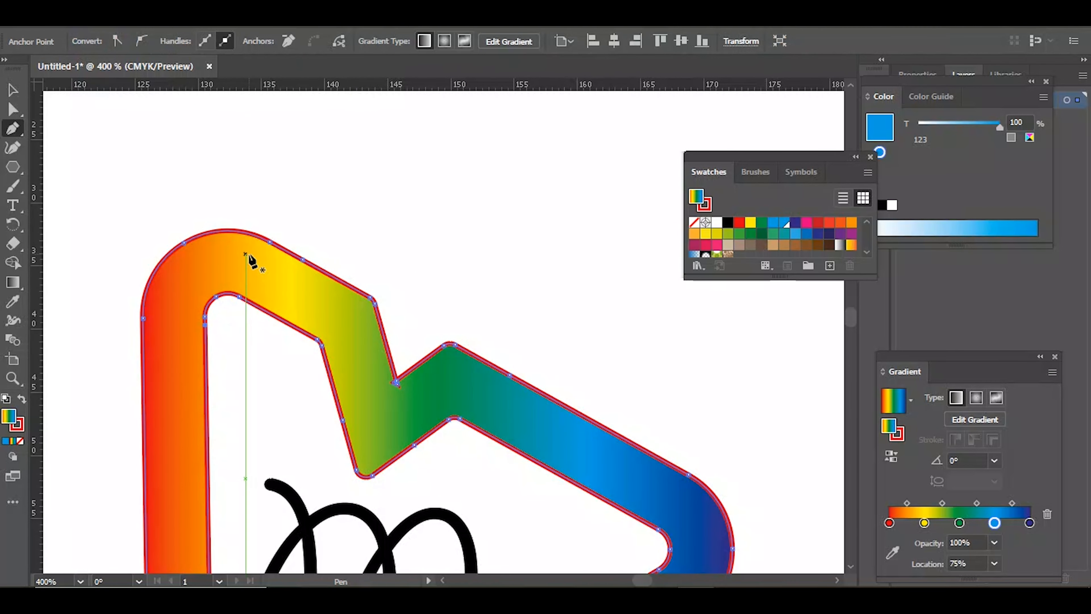
click(232, 229)
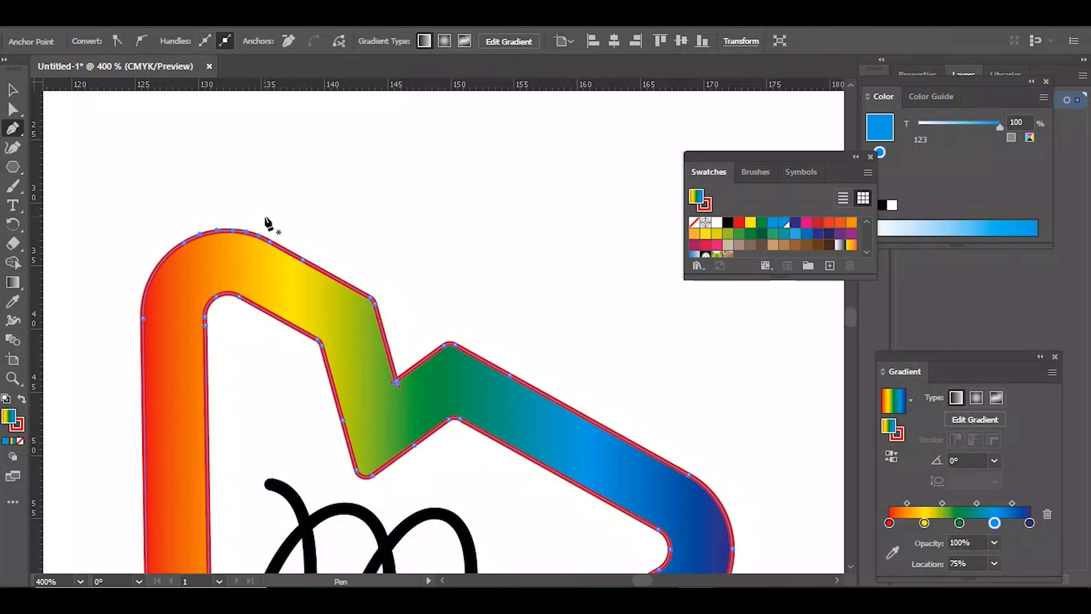
key(ctrl+z)
key(ctrl+z)
click(13, 91)
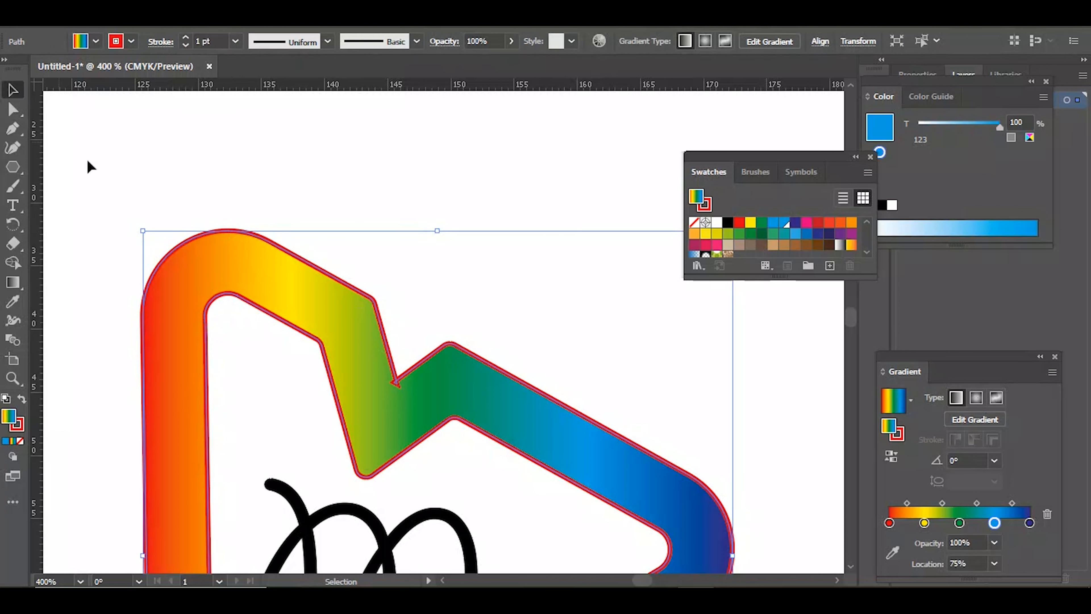
click(280, 218)
click(317, 259)
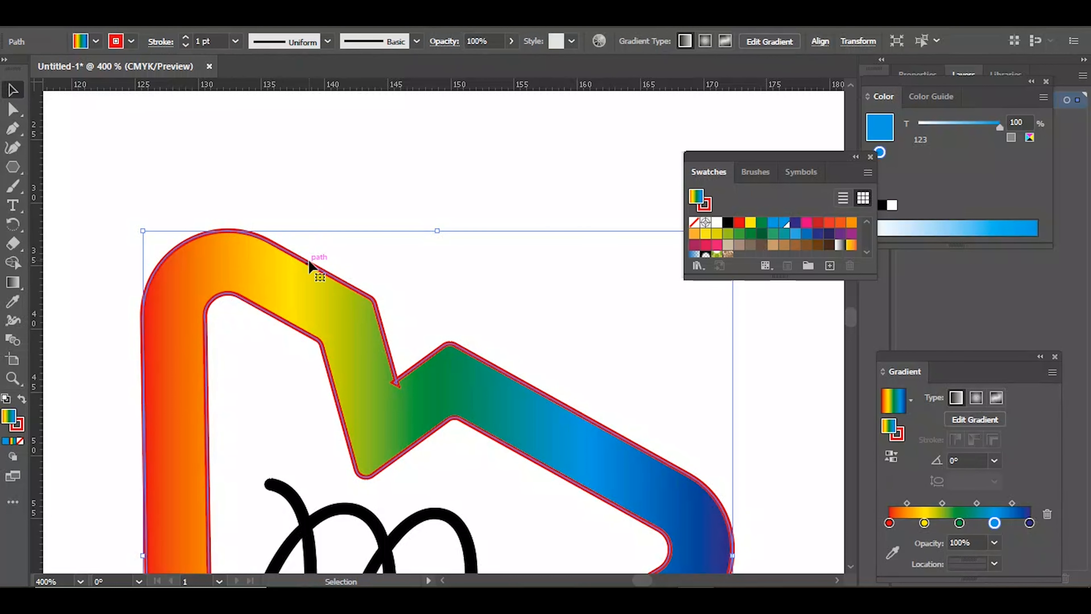
Step: Draw a curved Pen path across the outline's upper bend, from the vertical bar's inner corner to the outer edge
click(13, 128)
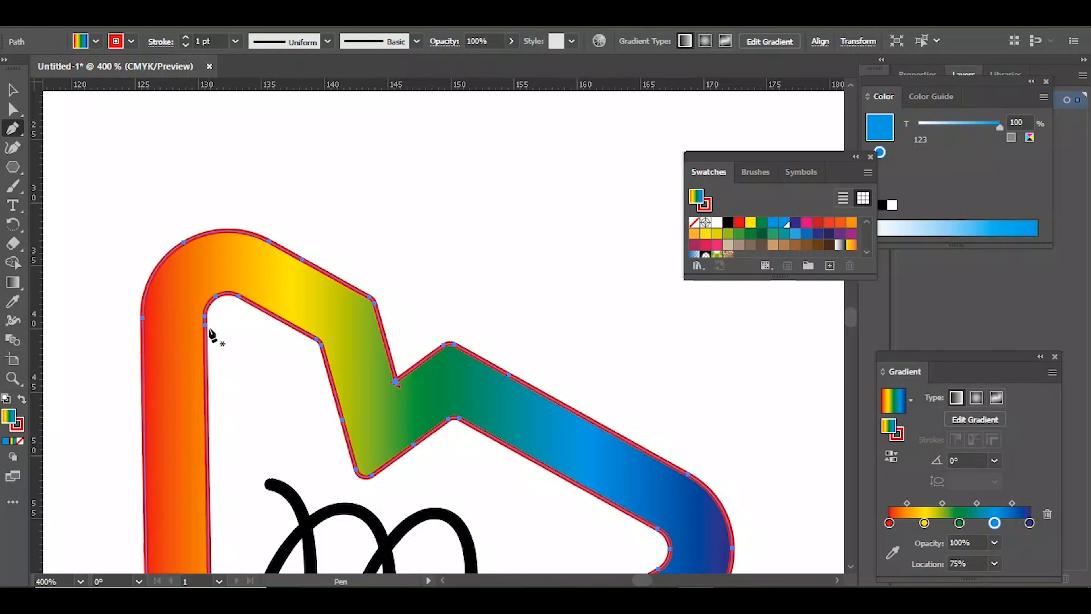
drag(209, 326, 313, 161)
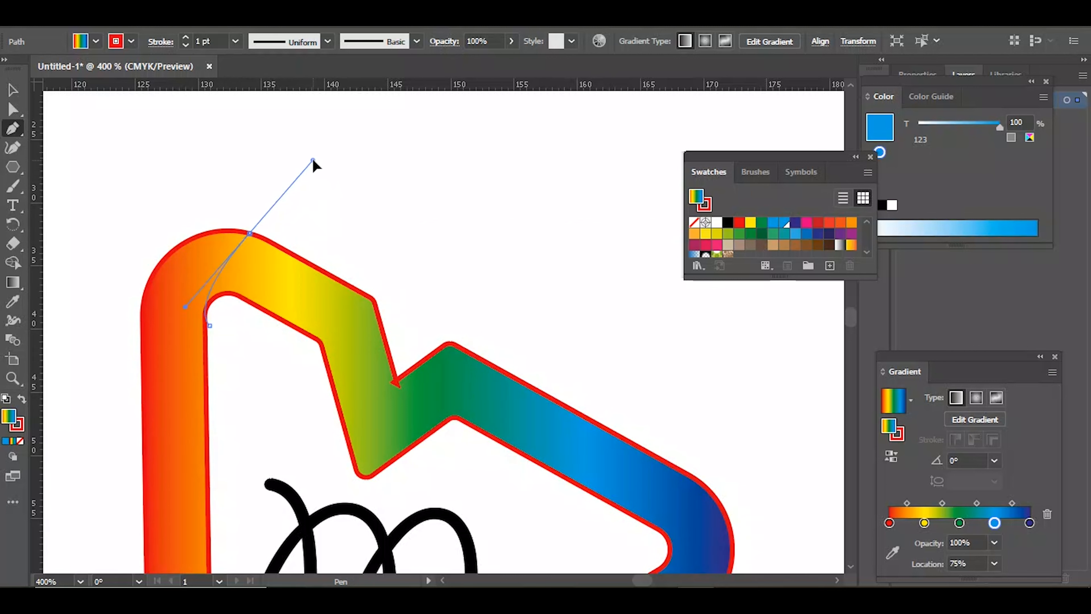
drag(314, 160, 298, 229)
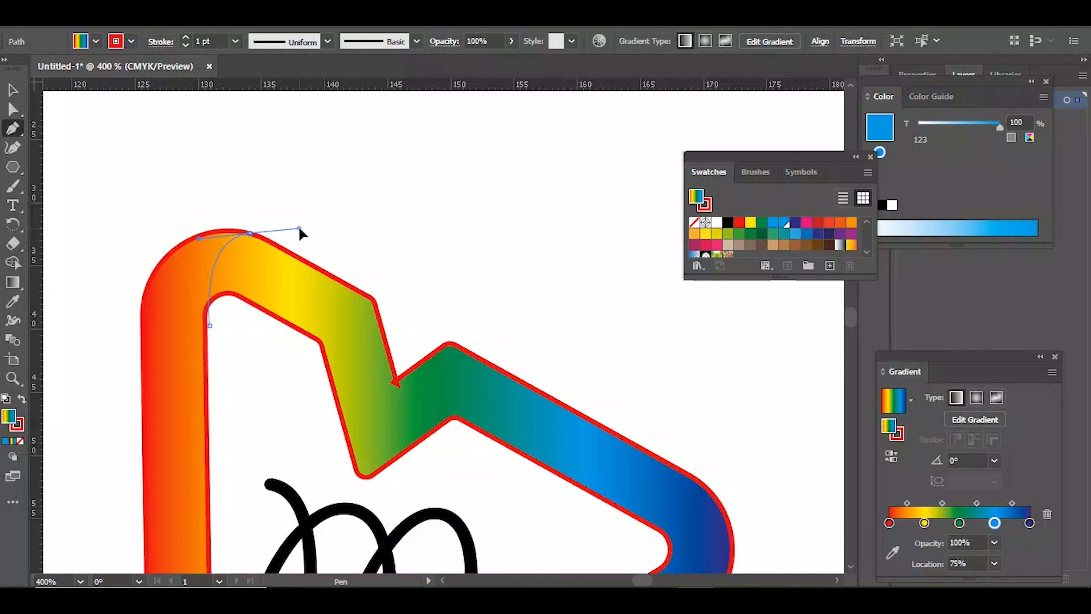
drag(299, 229, 300, 228)
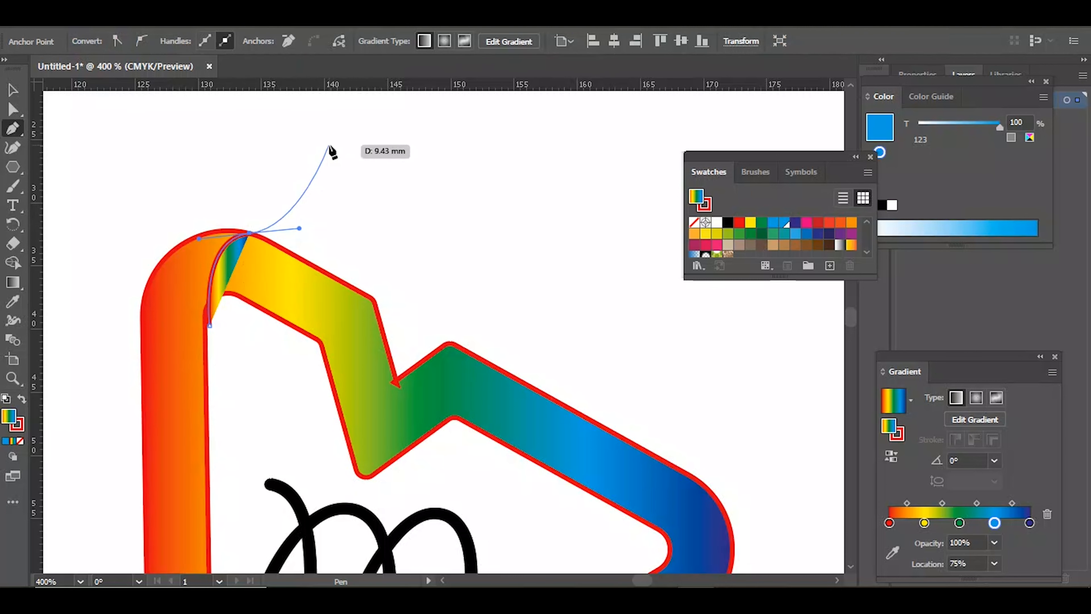
Step: Select the outline and the curved path and split off the vertical bar along the curve with Shape Builder
click(11, 90)
drag(133, 192, 307, 337)
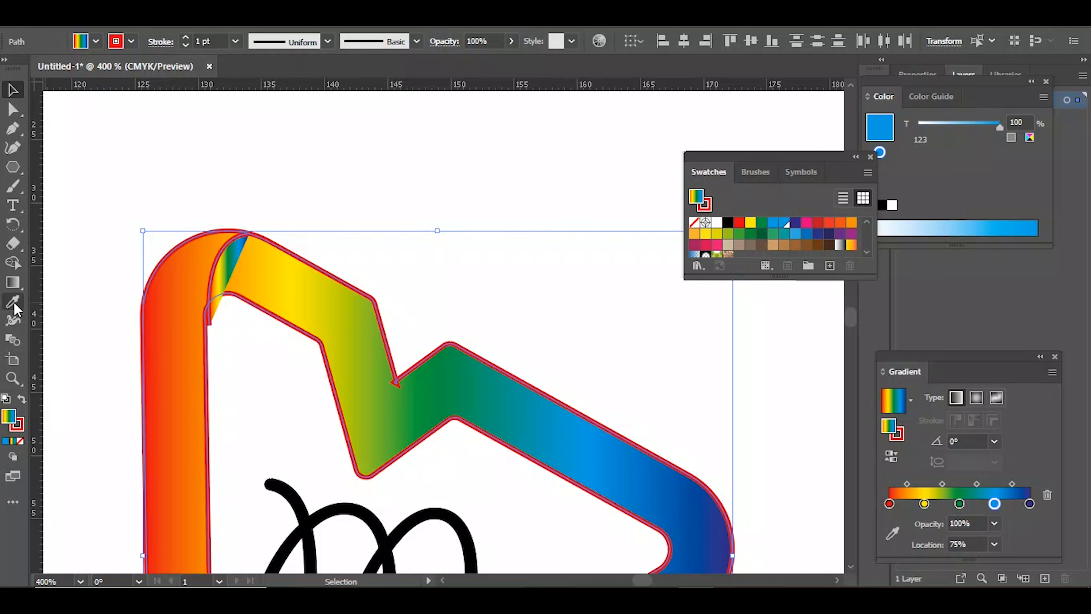
click(13, 262)
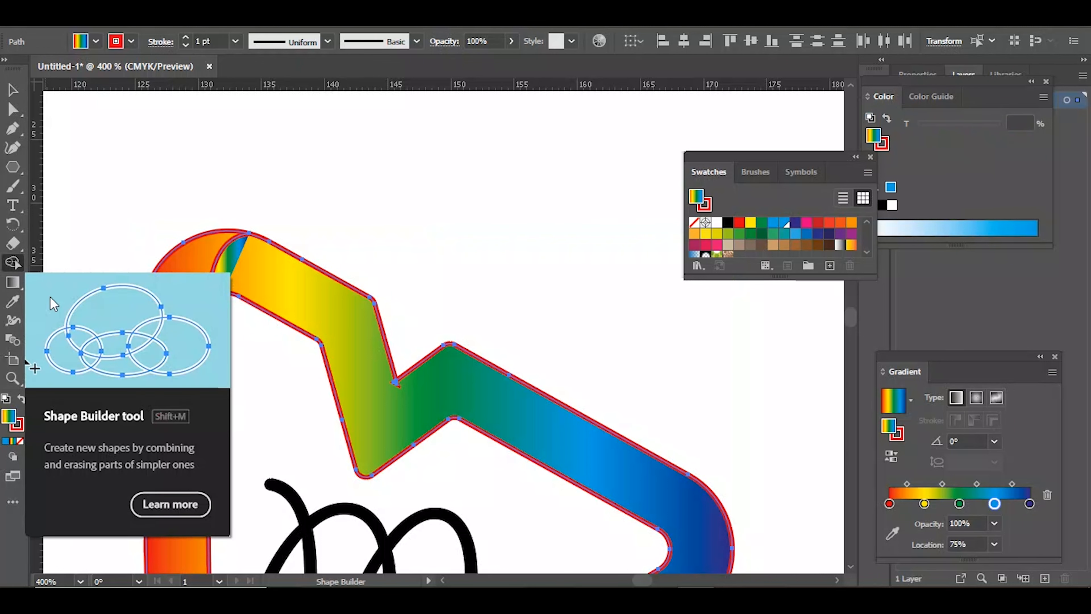
drag(195, 268, 217, 338)
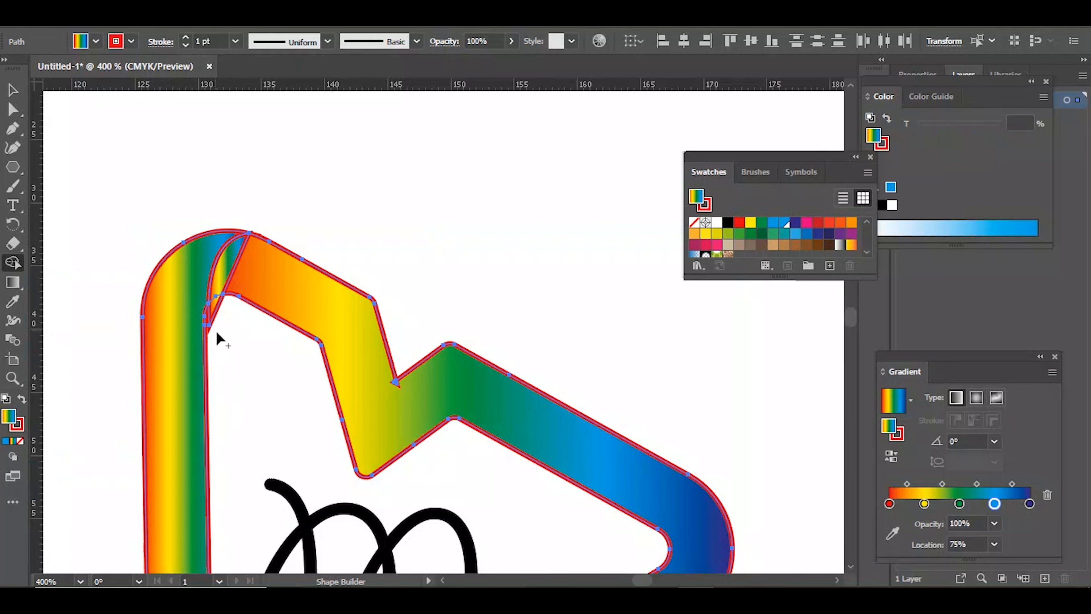
Step: Delete the leftover curved sliver that overlaps the outline's upper bend
click(13, 91)
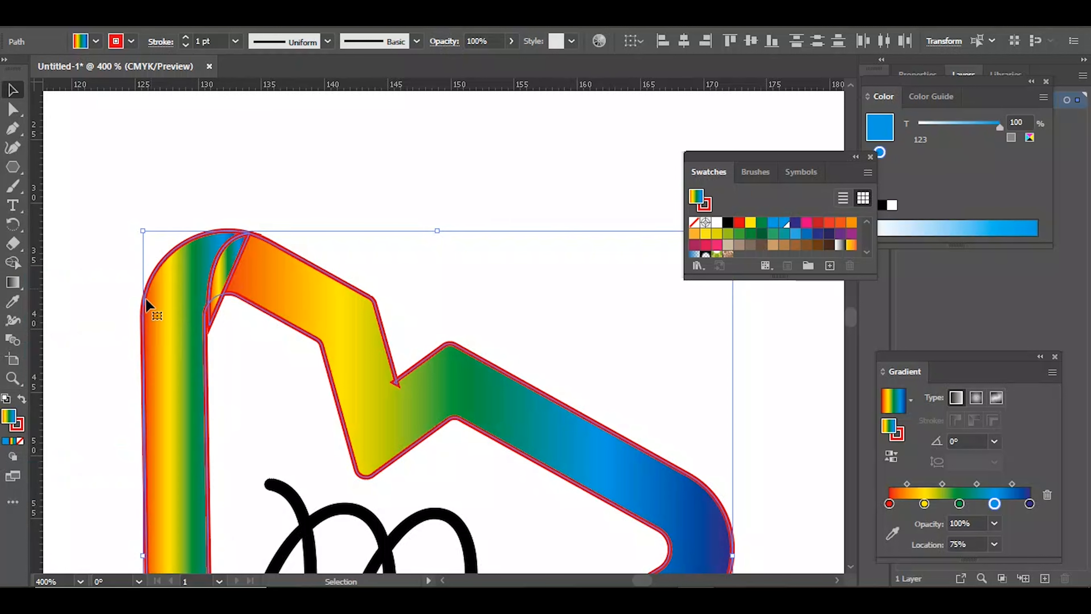
click(240, 247)
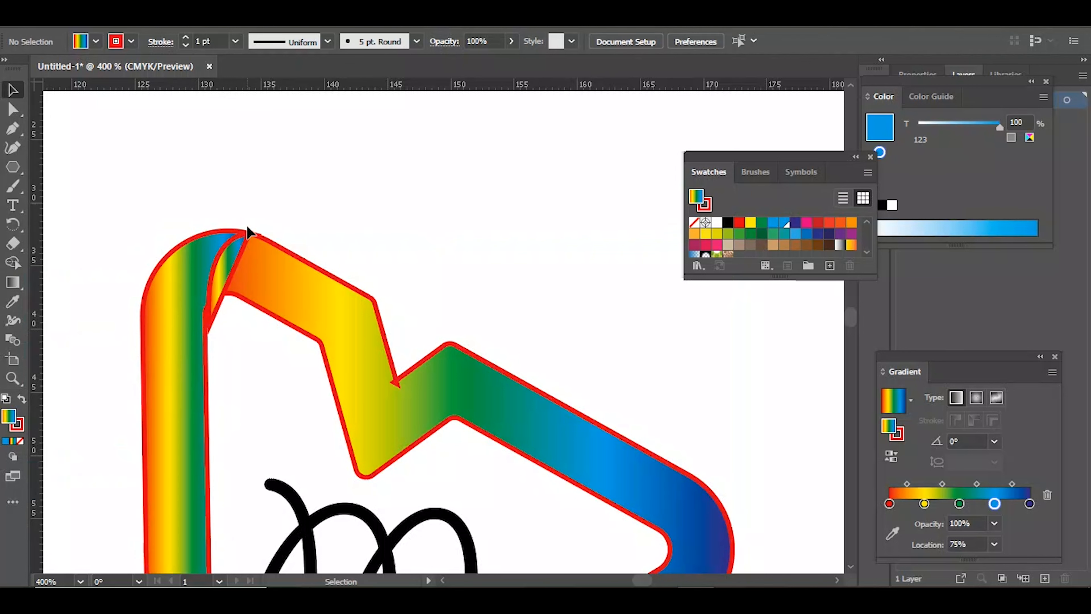
key(Delete)
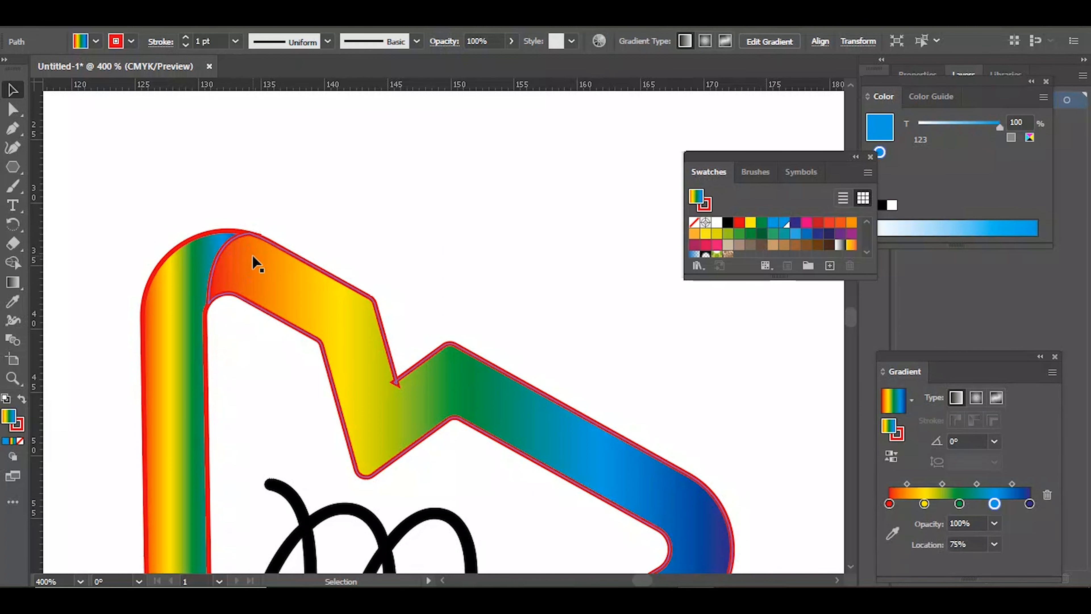
Step: Shift the dark blue stop of the vertical bar's gradient inward to about 66.5%, ahead of the light blue stop
click(207, 313)
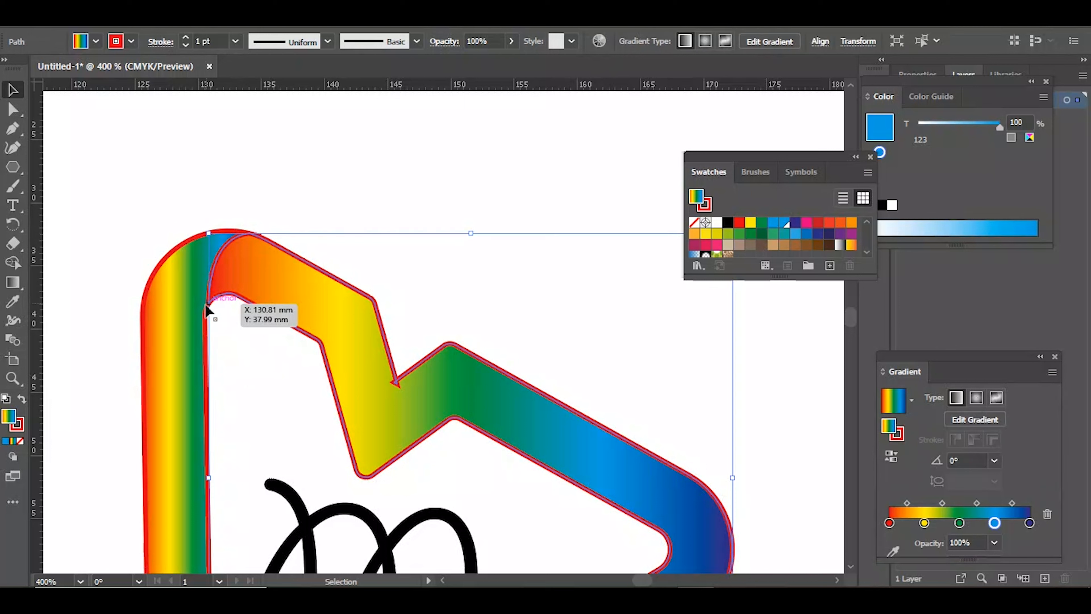
click(300, 176)
scroll(413, 366, down, 1)
scroll(413, 367, down, 3)
key(a)
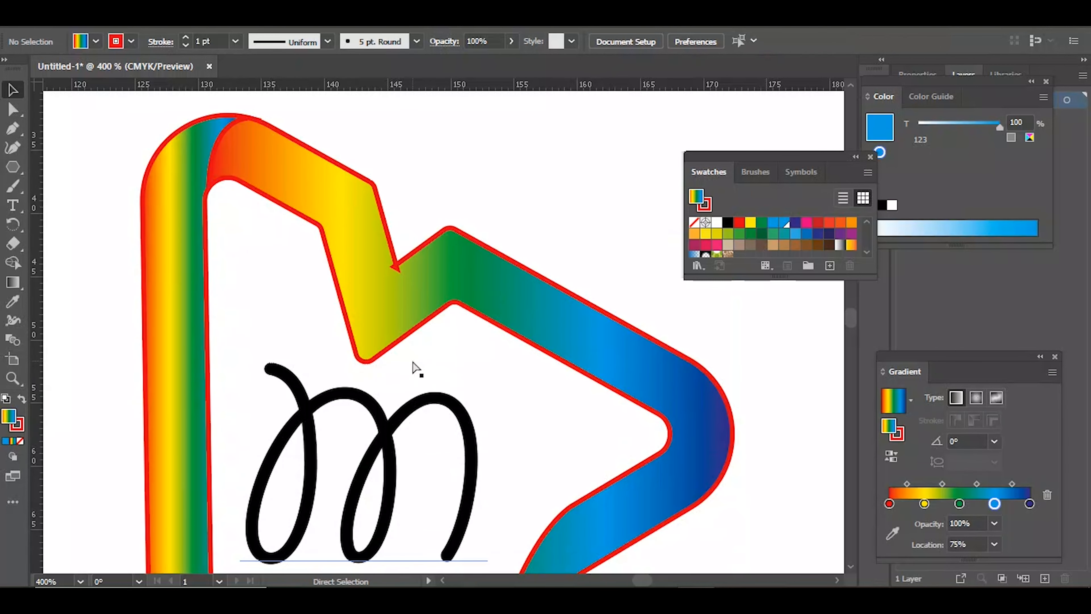
key(ctrl+minus)
key(ctrl+minus)
key(v)
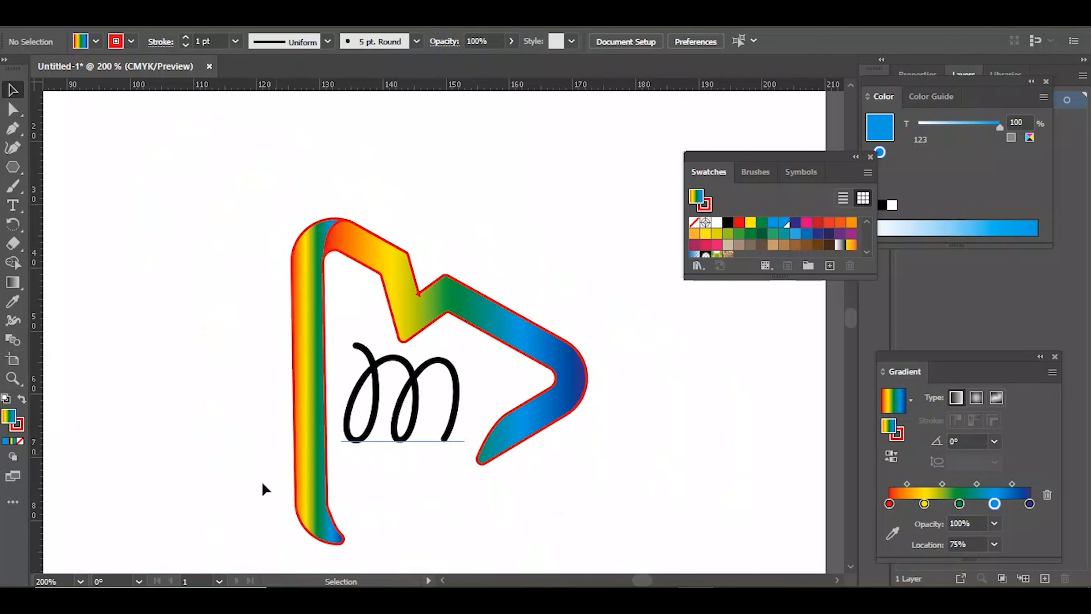
click(305, 410)
click(12, 282)
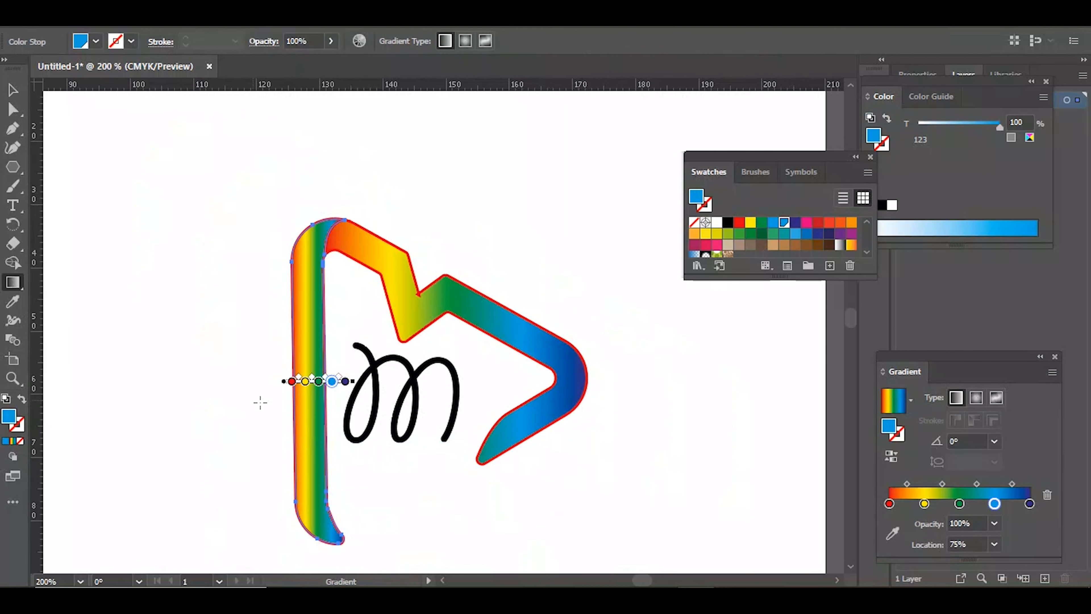
drag(345, 381, 328, 381)
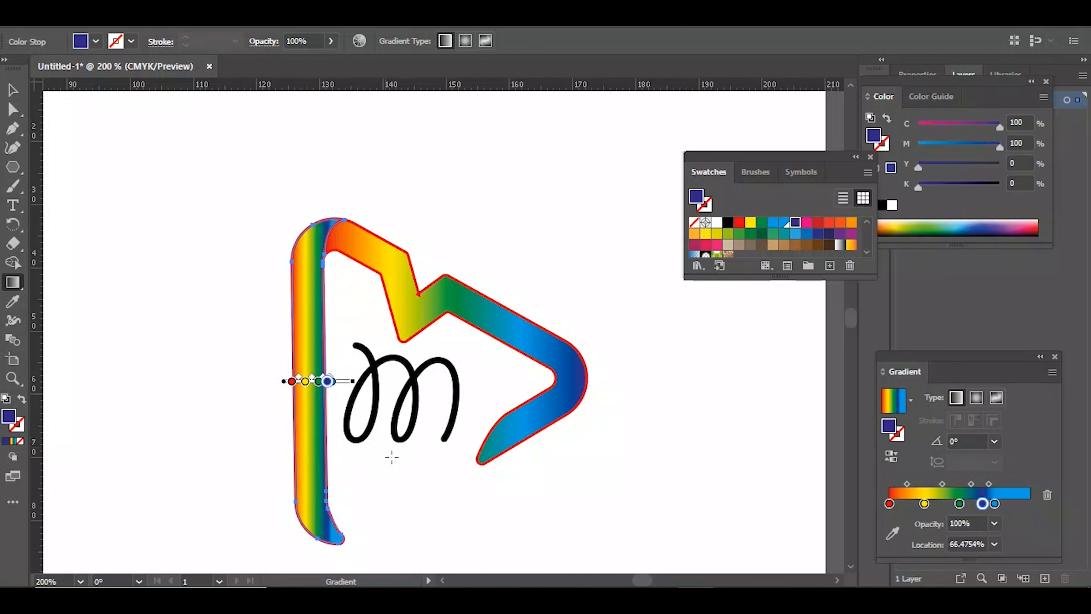
click(11, 89)
click(133, 219)
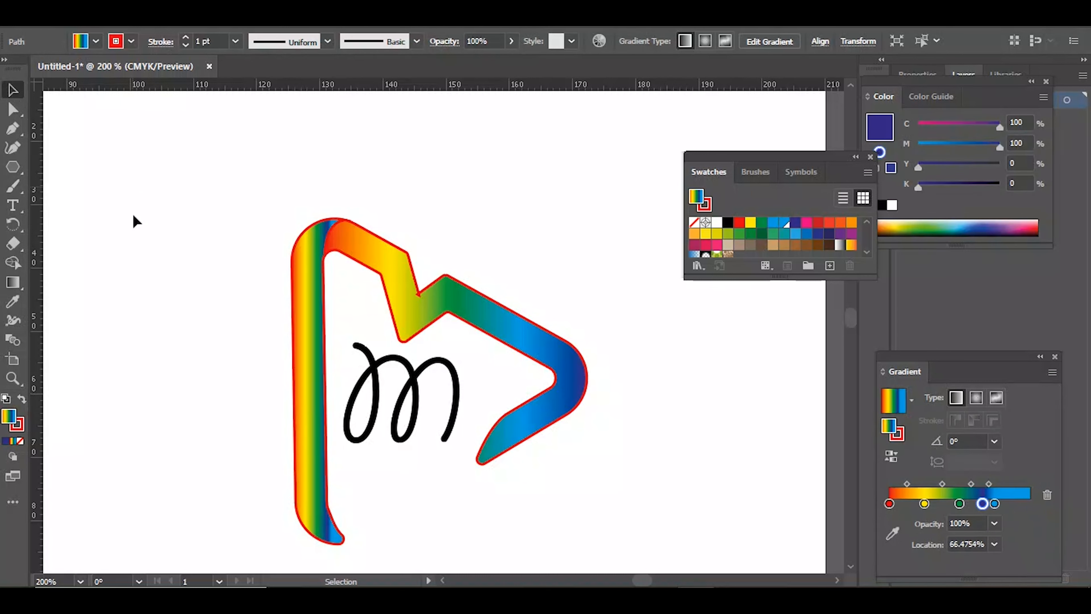
Step: Remove the red stroke from the vertical bar and from the notched triangle piece
click(331, 245)
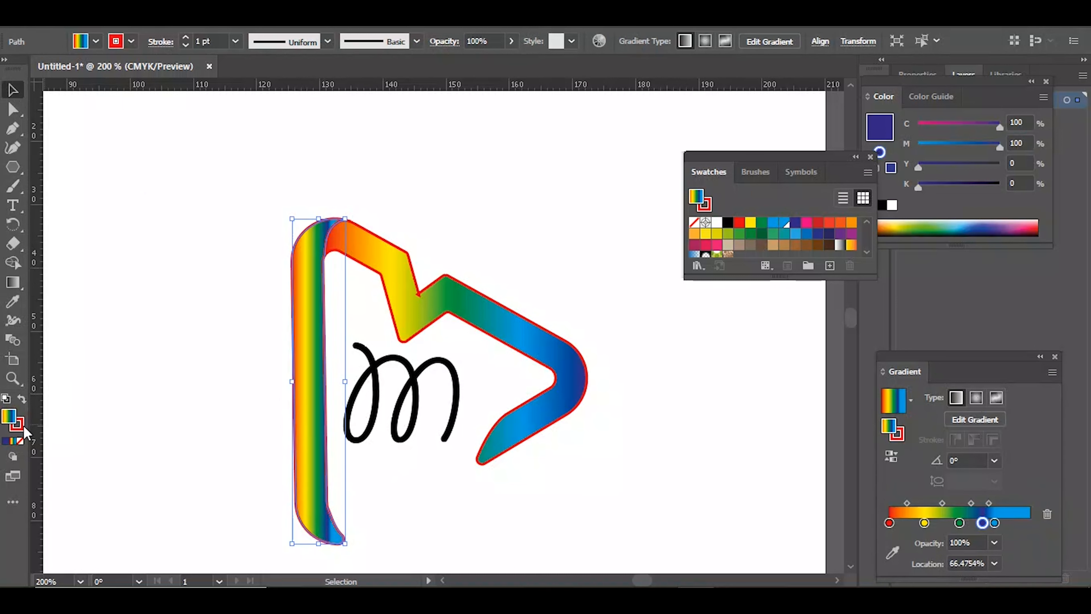
click(20, 425)
click(20, 441)
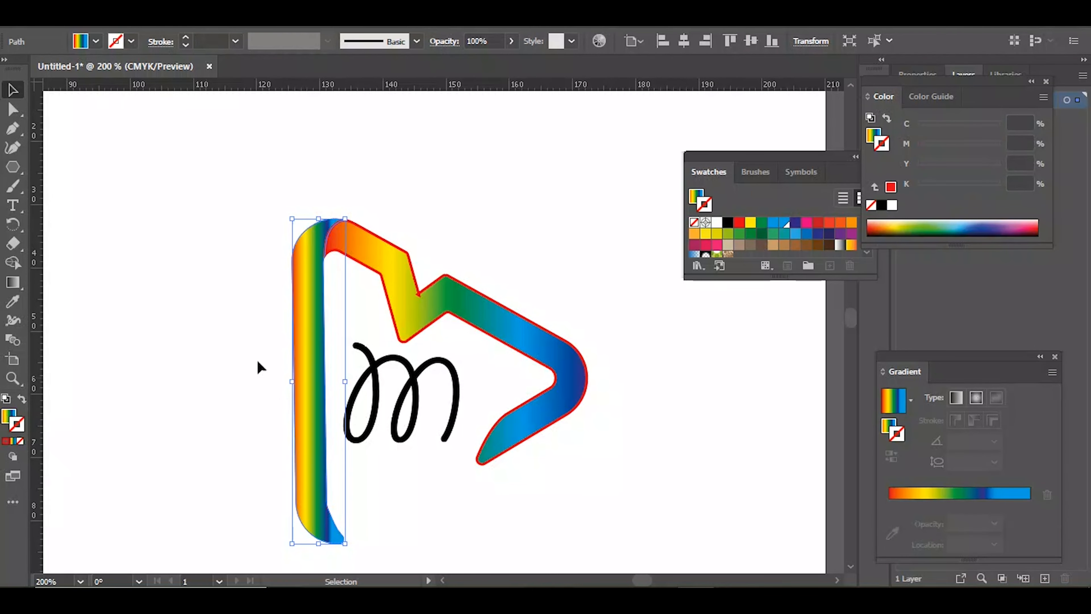
click(388, 251)
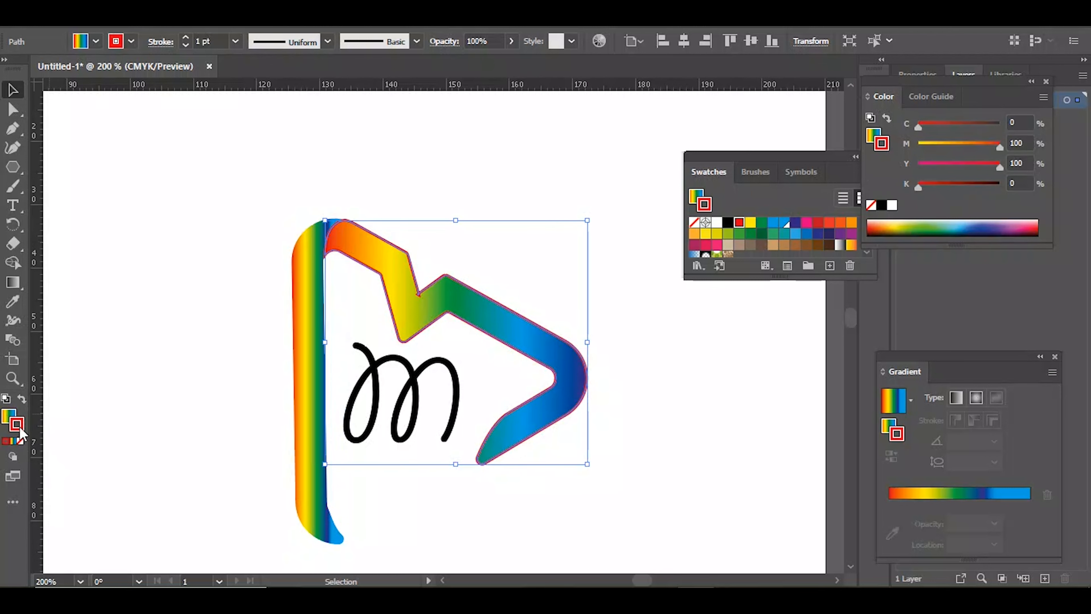
click(20, 440)
click(153, 290)
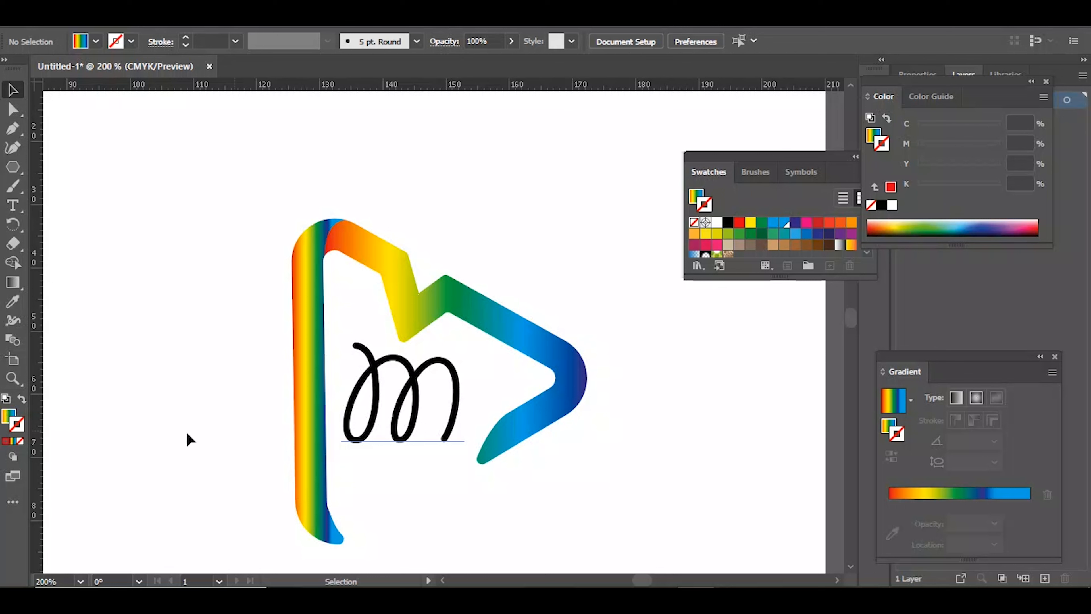
Step: Stretch the vertical bar's horizontal gradient well past its inner edge so mainly the red-to-yellow range fills the bar
click(315, 374)
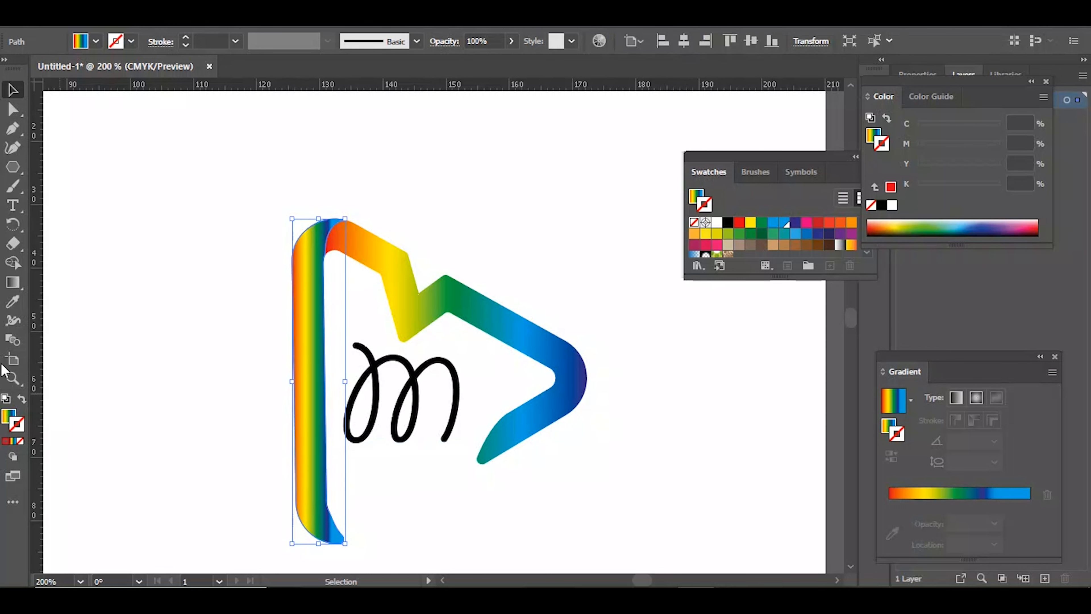
click(14, 285)
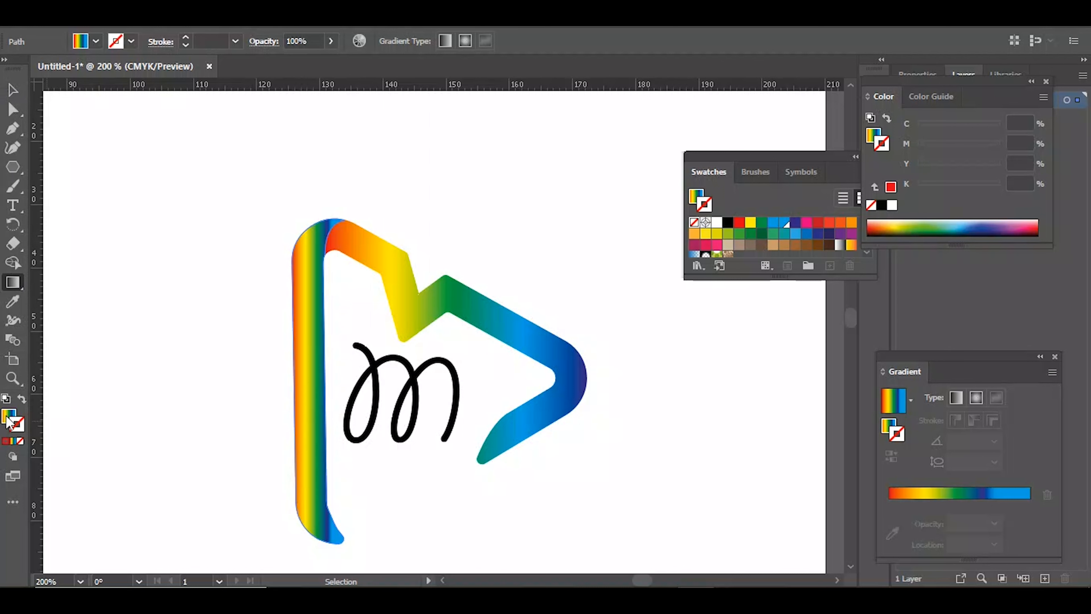
click(311, 380)
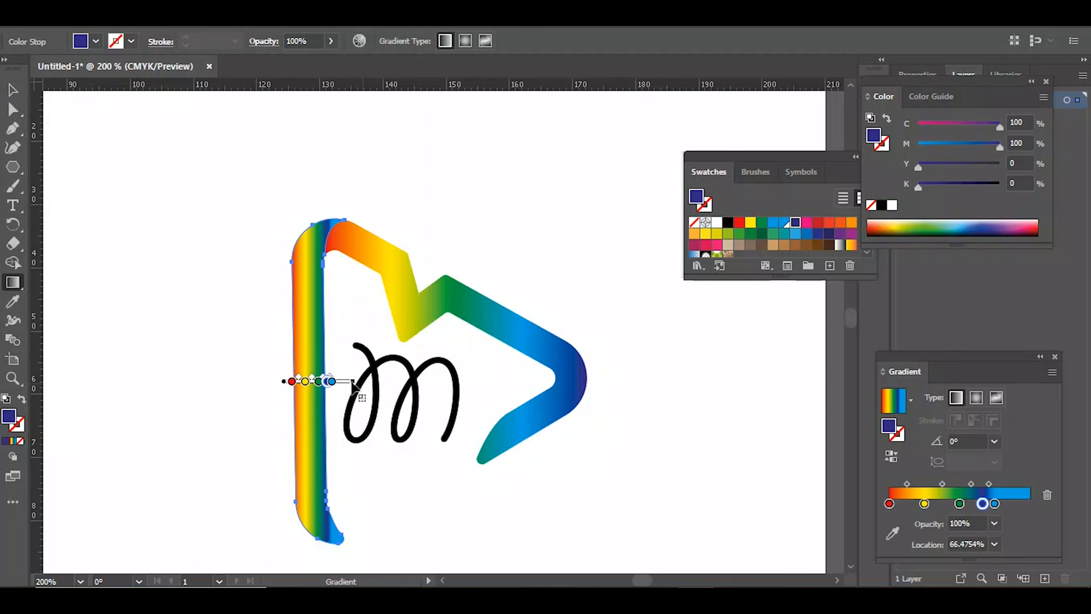
mouse_move(351, 380)
mouse_down()
mouse_move(347, 399)
mouse_move(335, 366)
mouse_move(346, 381)
mouse_move(413, 378)
mouse_move(330, 374)
mouse_move(423, 380)
mouse_move(393, 377)
mouse_up()
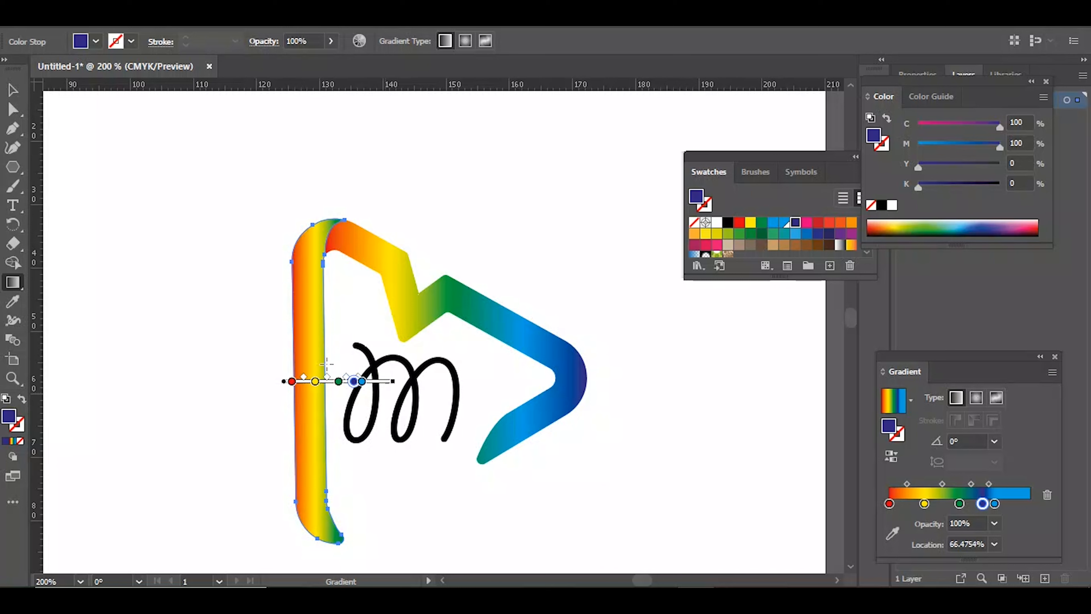
click(13, 90)
click(191, 232)
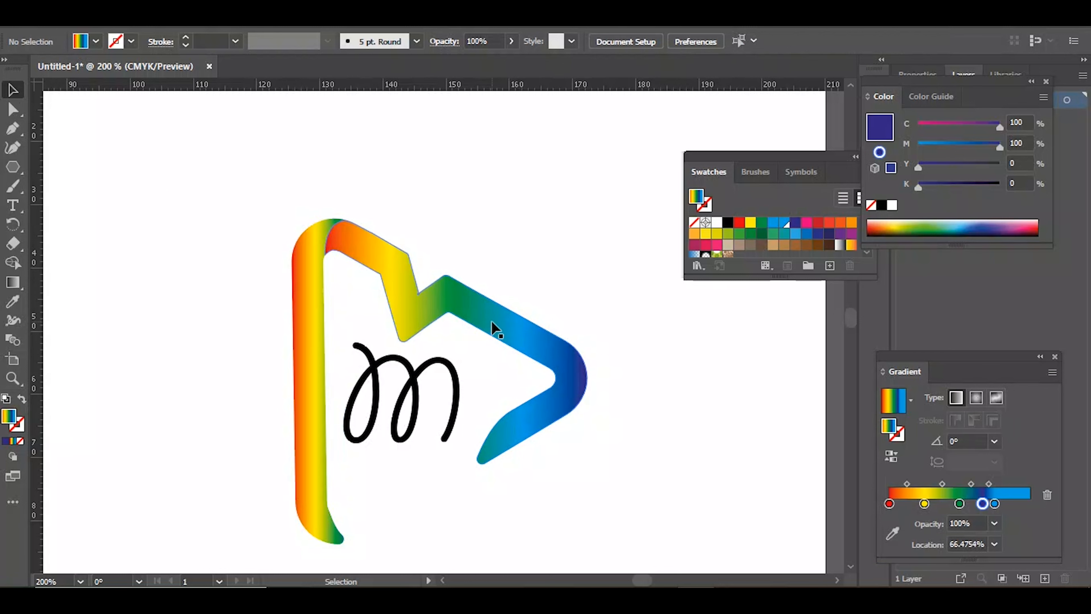
Step: Change the fill of the M lettering inside the logo to white
scroll(473, 326, down, 4)
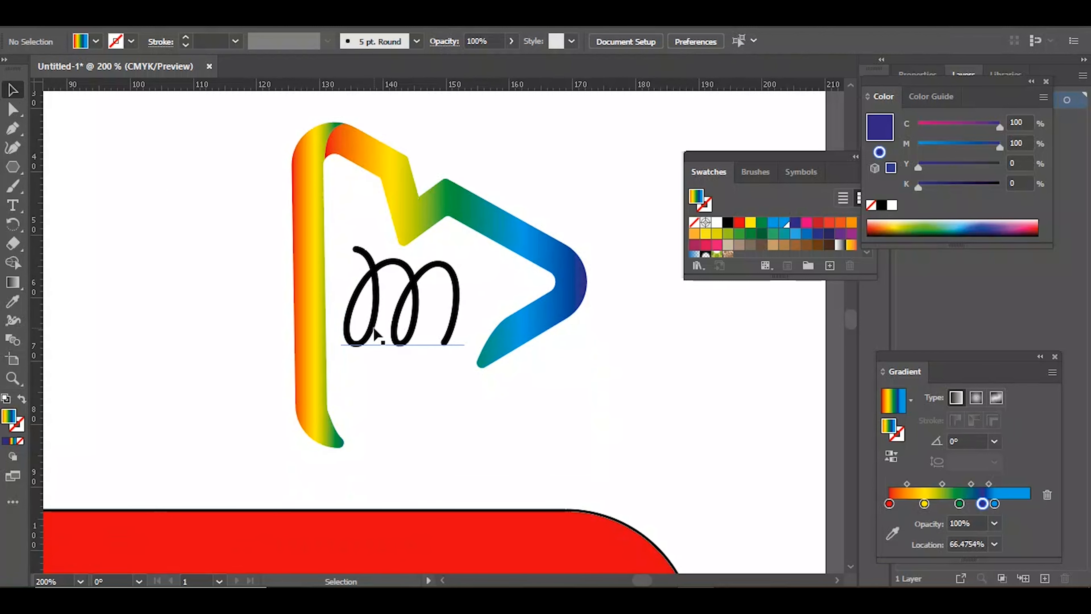
scroll(376, 333, down, 3)
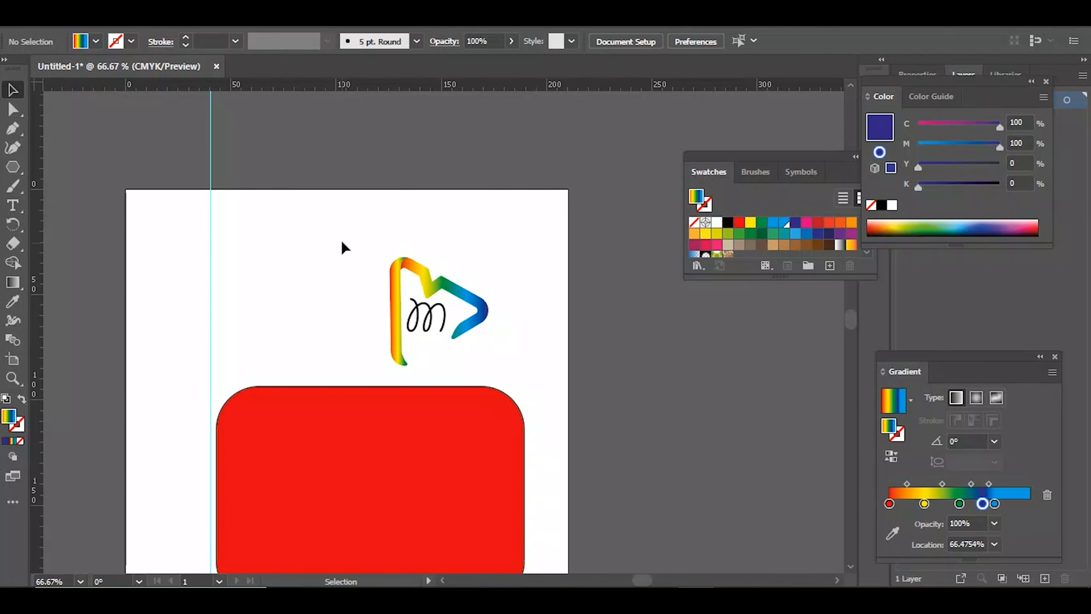
click(433, 316)
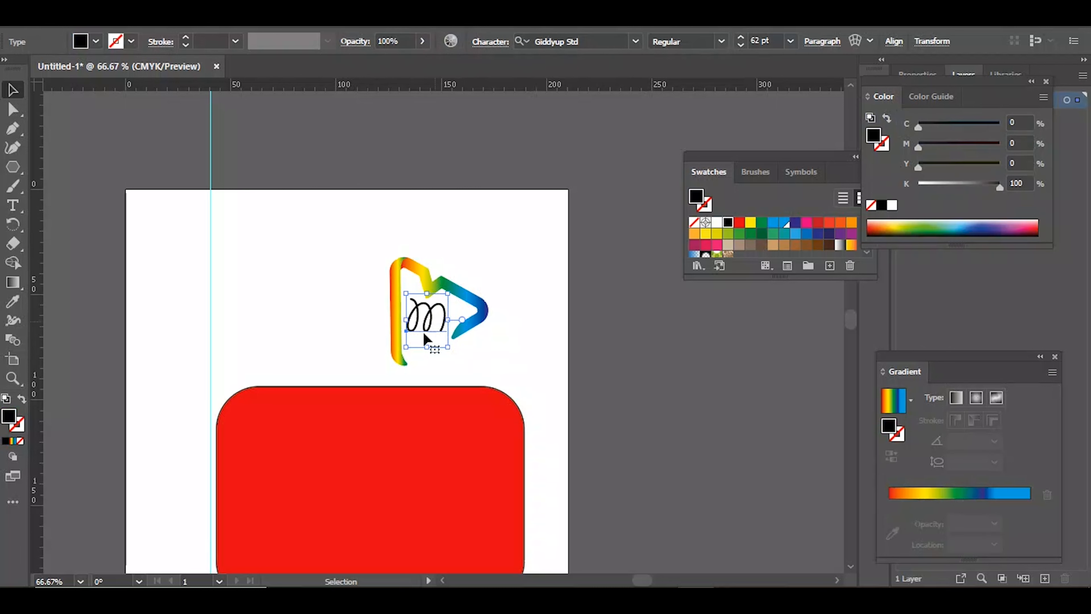
double_click(15, 419)
click(644, 170)
drag(626, 165, 625, 159)
click(992, 170)
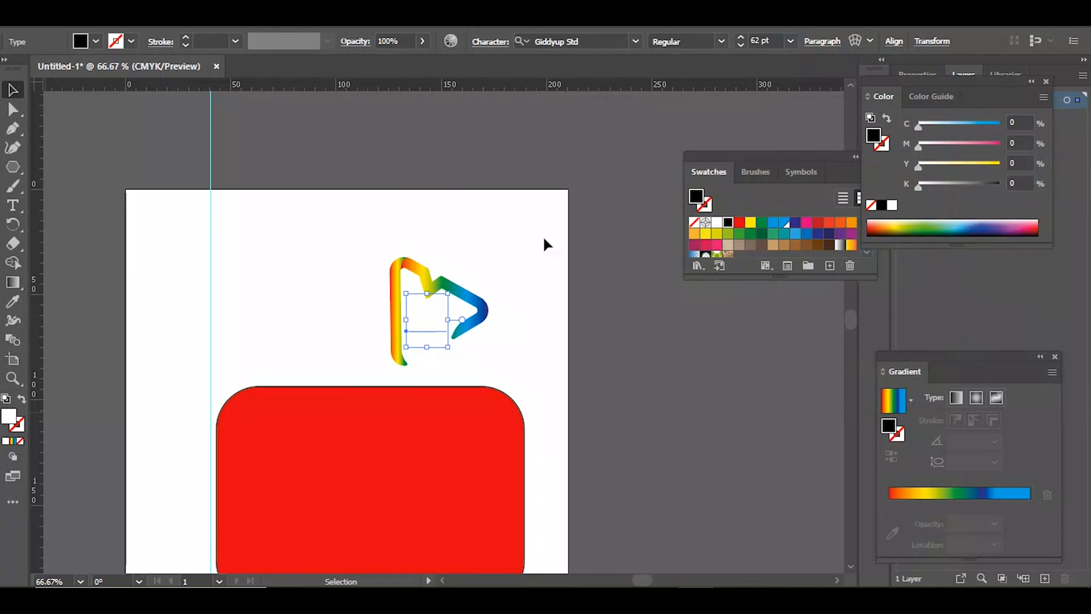
Step: Select both gradient pieces with the M lettering and move them together onto the red rounded rectangle
drag(346, 237, 502, 346)
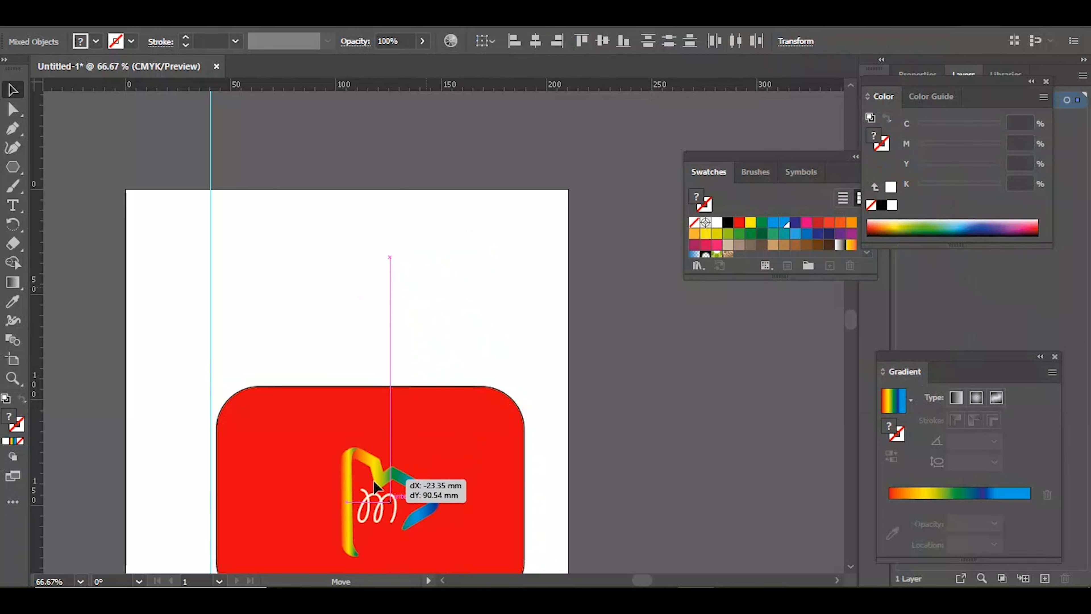